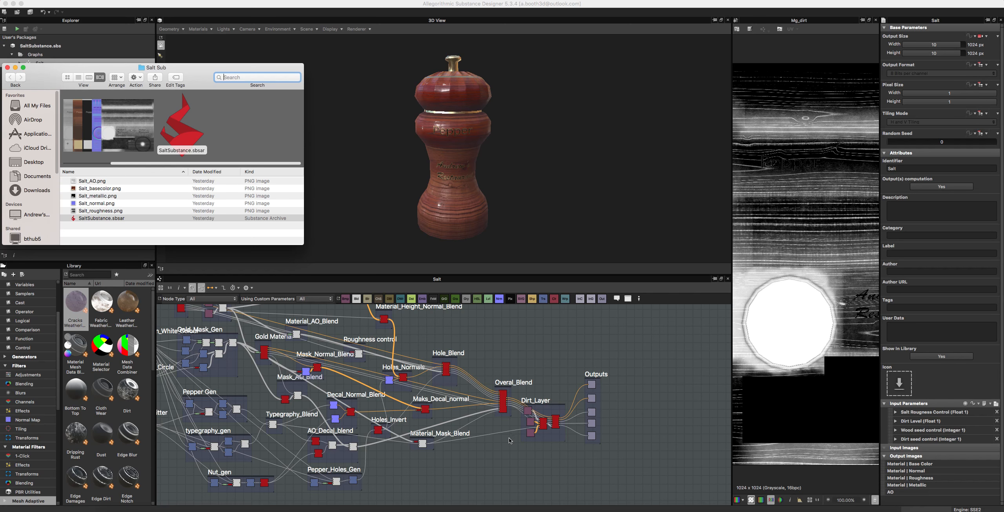
Step: Move the Salt Sub folder window beside the pepper mill preview and examine its exported texture maps and SaltSubstance.sbsar
left_click_drag(191, 68, 669, 173)
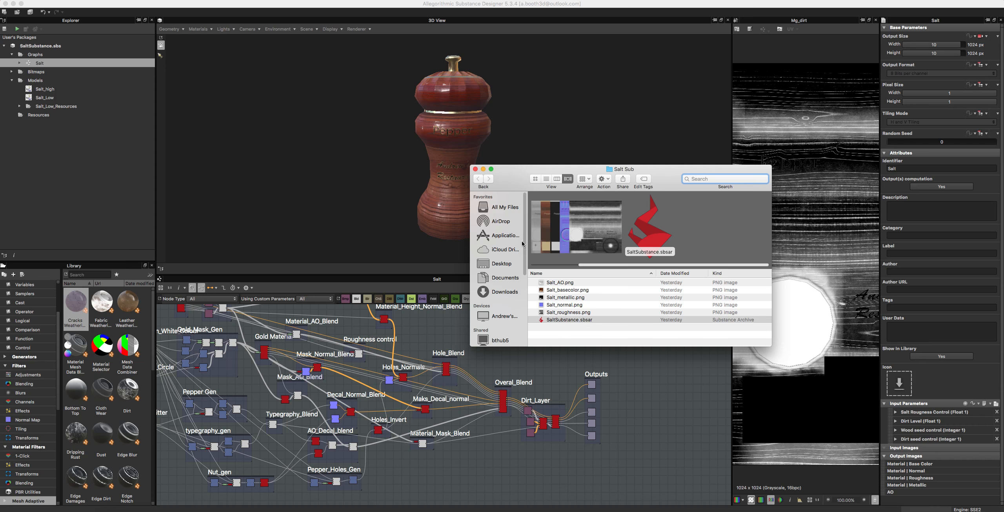
left_click(586, 290)
key("shift+Down")
key("shift+Down")
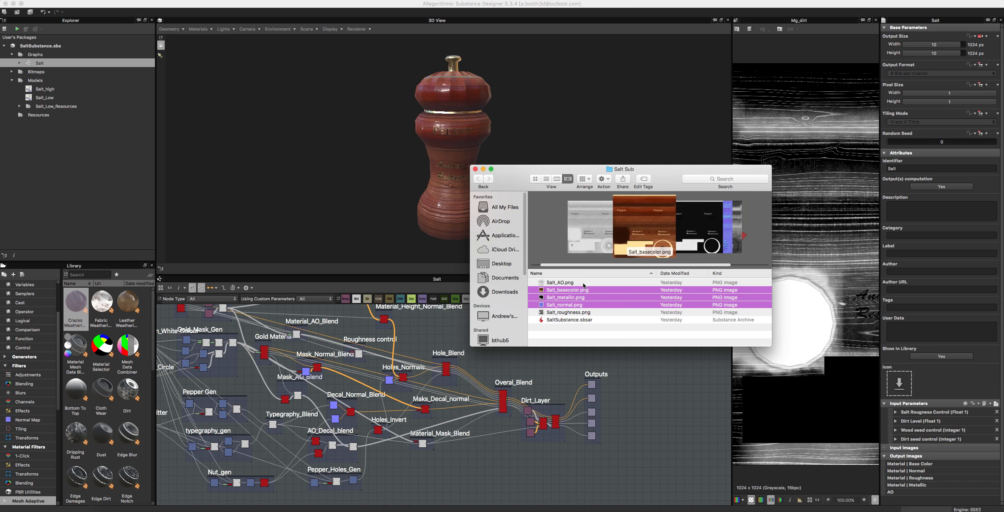
scroll(633, 224, "right", 5)
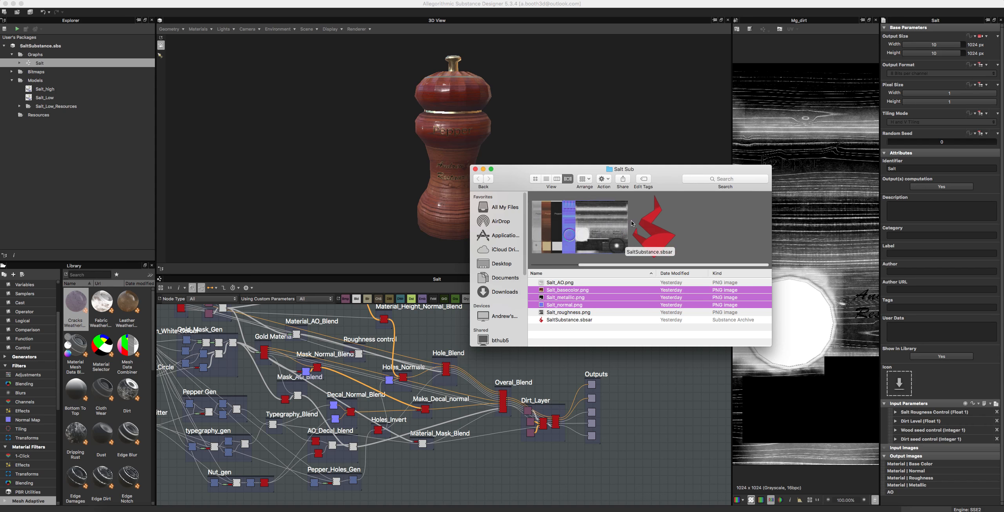
scroll(628, 232, "left", 5)
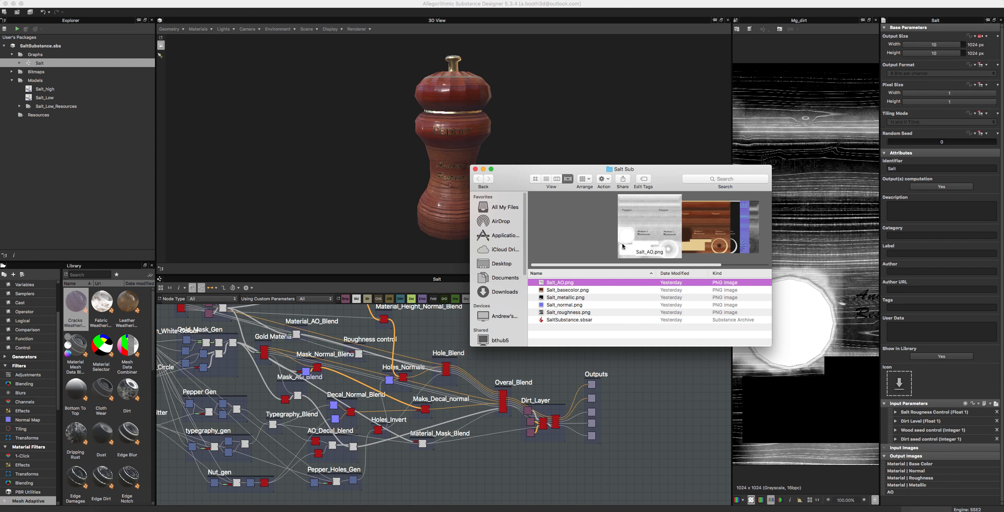
left_click(584, 321)
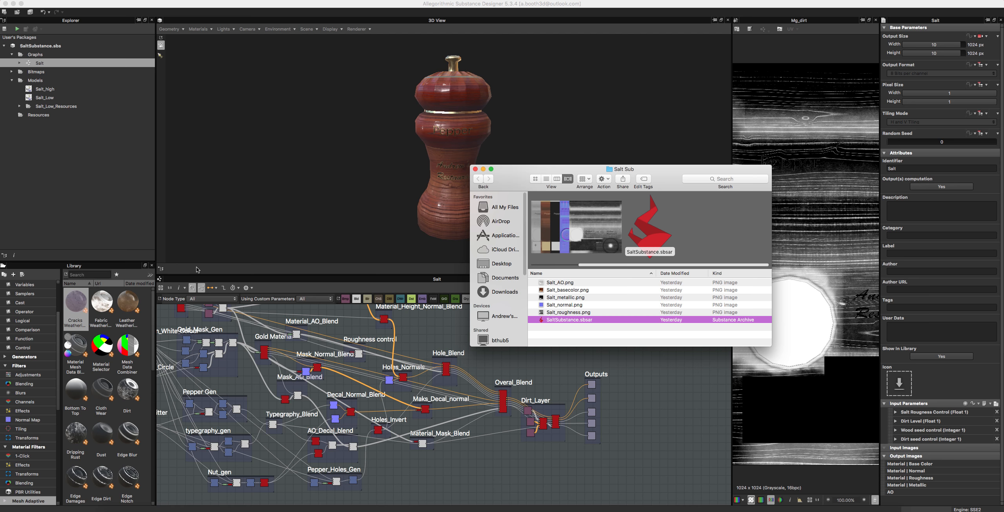
scroll(579, 236, "left", 4)
scroll(579, 243, "right", 2)
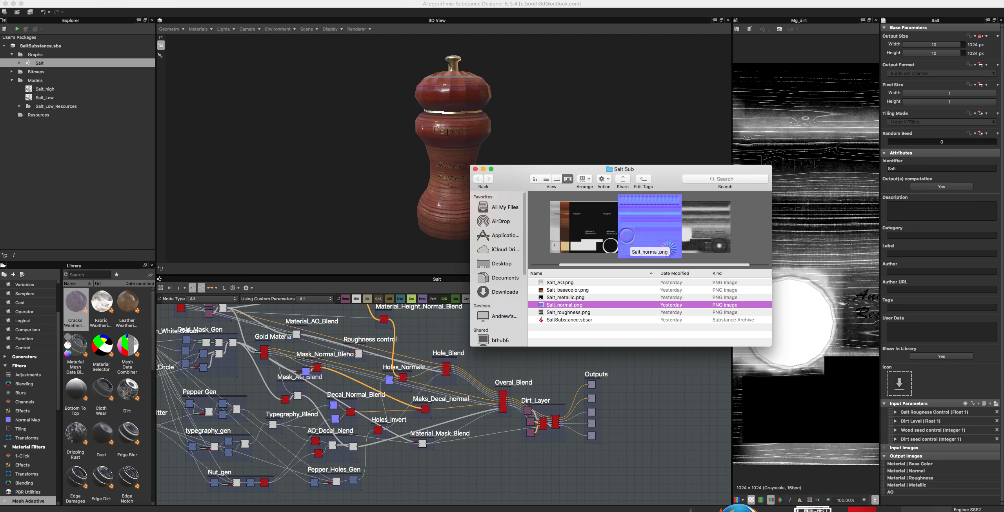
Step: Switch to the web browser and open the account's models page on Sketchfab
left_click(752, 508)
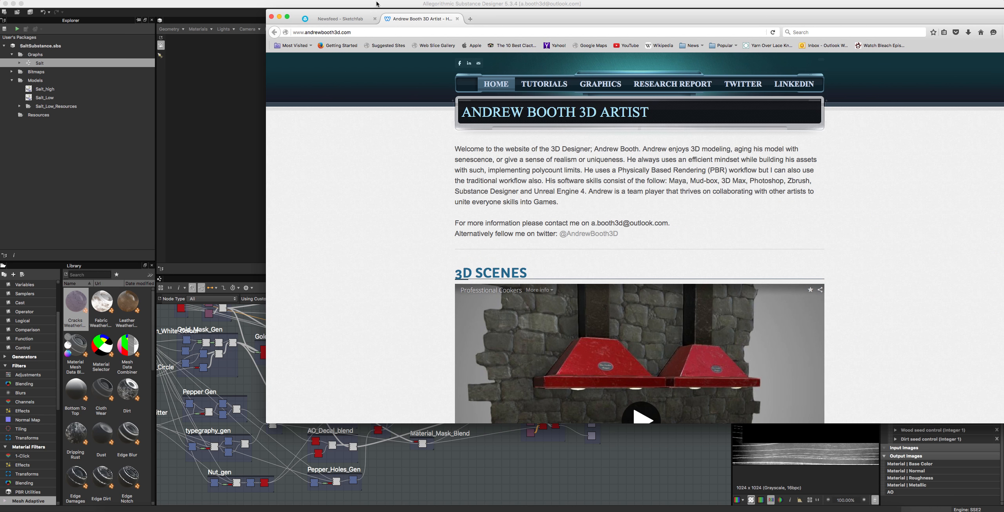
left_click(322, 19)
left_click(347, 68)
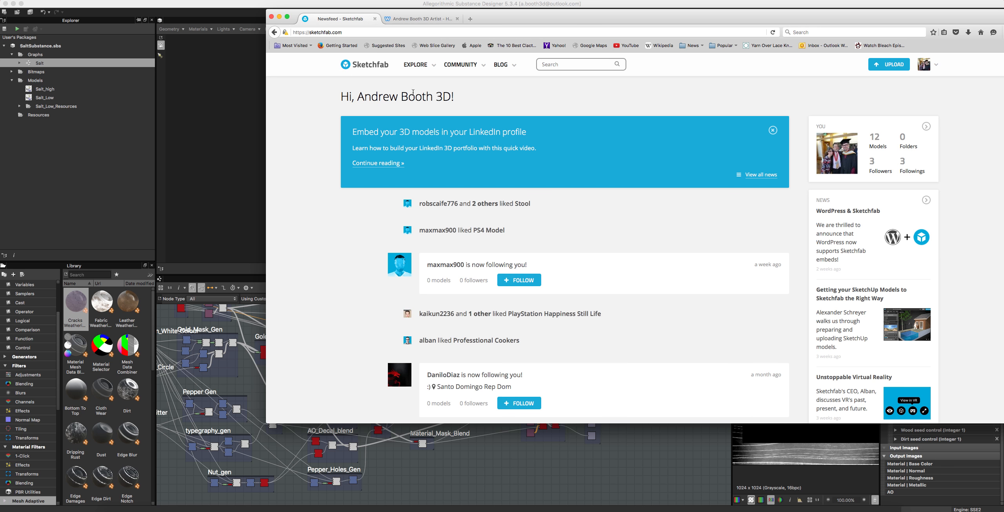
left_click(877, 139)
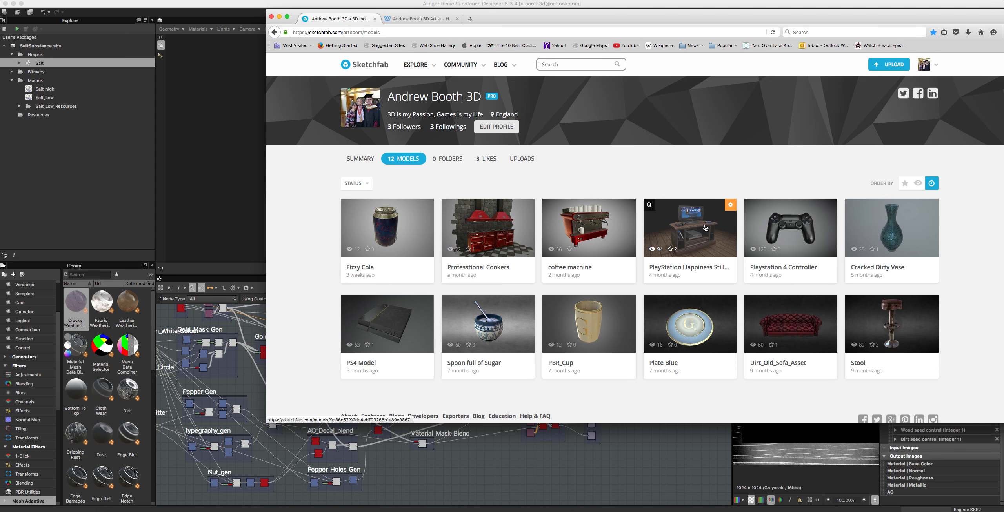
Step: Open the coffee machine model and inspect it from the back, front, sides and above
left_click(589, 214)
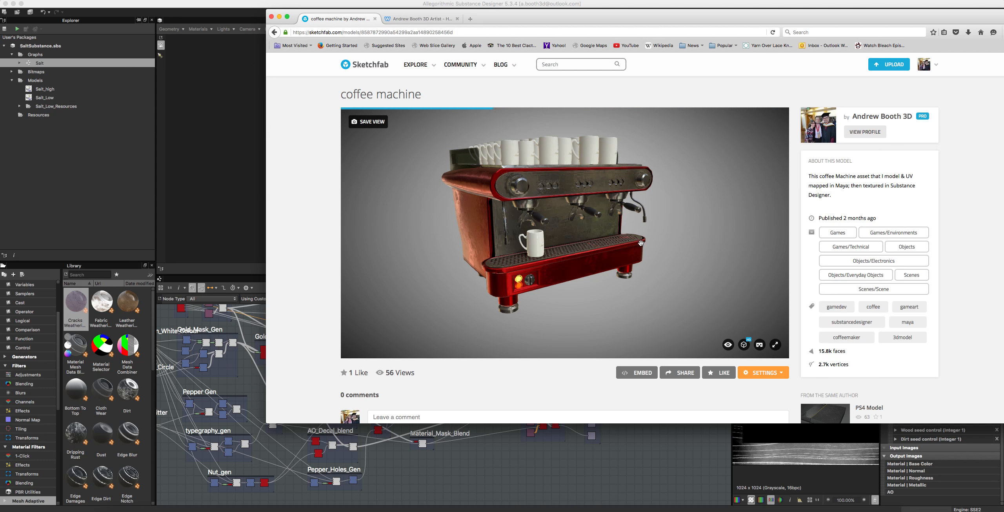
mouse_move(629, 223)
left_mouse_down()
mouse_move(579, 237)
mouse_move(626, 249)
mouse_move(556, 216)
mouse_move(528, 230)
mouse_move(624, 236)
left_mouse_up()
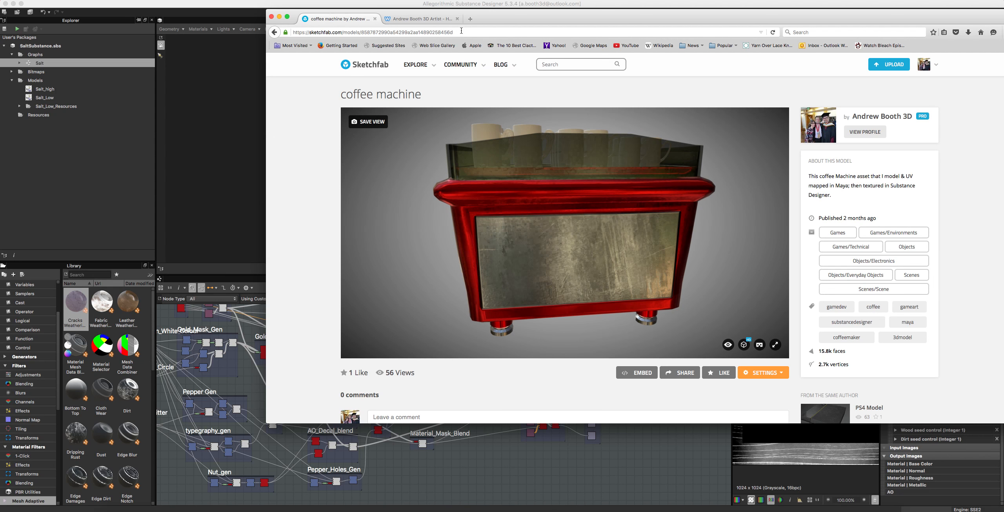
scroll(379, 292, "down", 5)
scroll(549, 283, "up", 8)
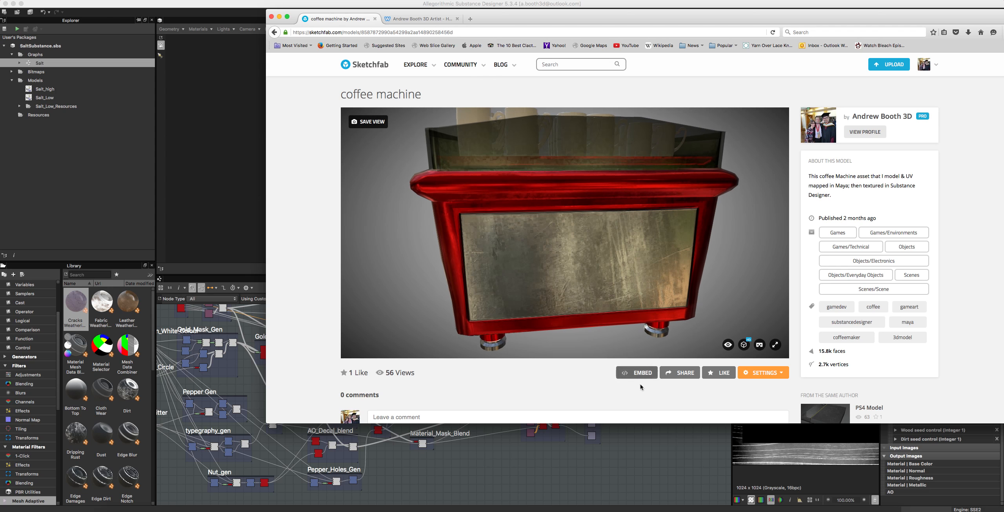
left_click_drag(562, 229, 511, 246)
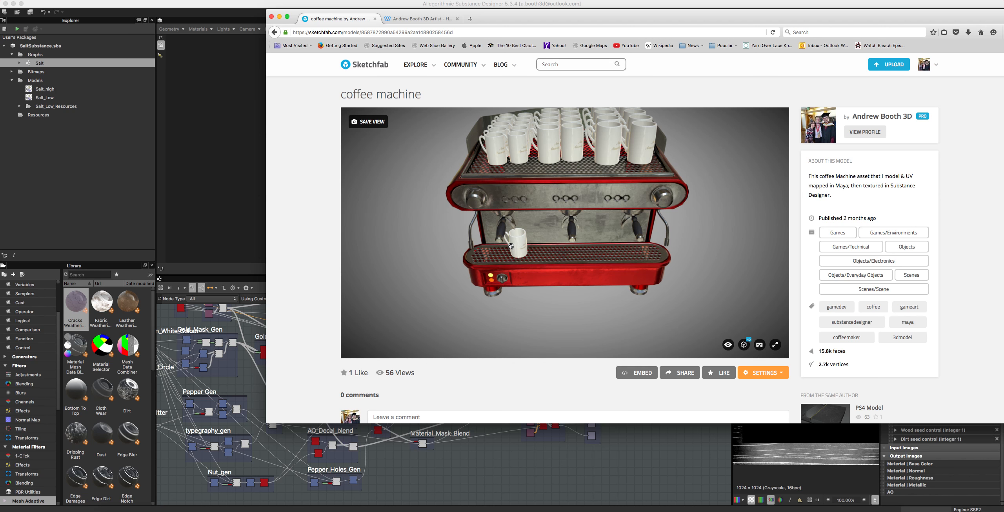
mouse_move(512, 246)
left_mouse_down()
mouse_move(603, 211)
mouse_move(579, 229)
mouse_move(508, 240)
mouse_move(422, 231)
mouse_move(493, 235)
mouse_move(538, 257)
mouse_move(498, 229)
left_mouse_up()
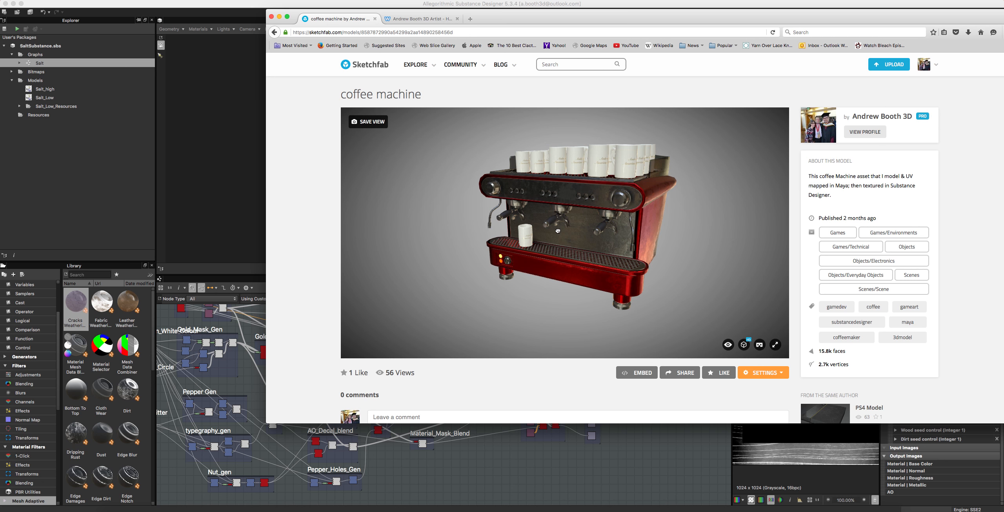
mouse_move(649, 237)
left_mouse_down()
mouse_move(663, 255)
mouse_move(680, 231)
mouse_move(746, 219)
mouse_move(727, 234)
mouse_move(552, 224)
left_mouse_up()
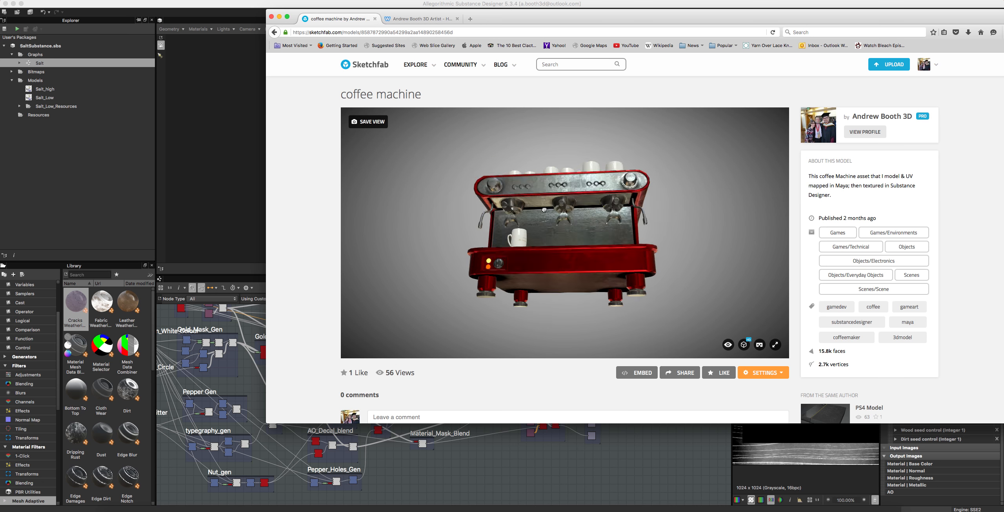
left_click_drag(532, 247, 440, 134)
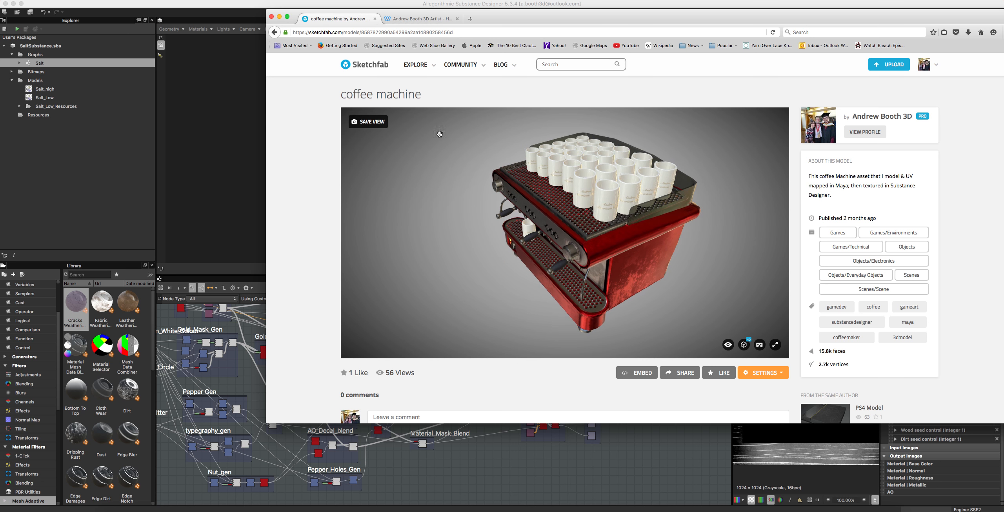
Step: Return to the account's models page and open the dialog for uploading a new model
left_click(355, 70)
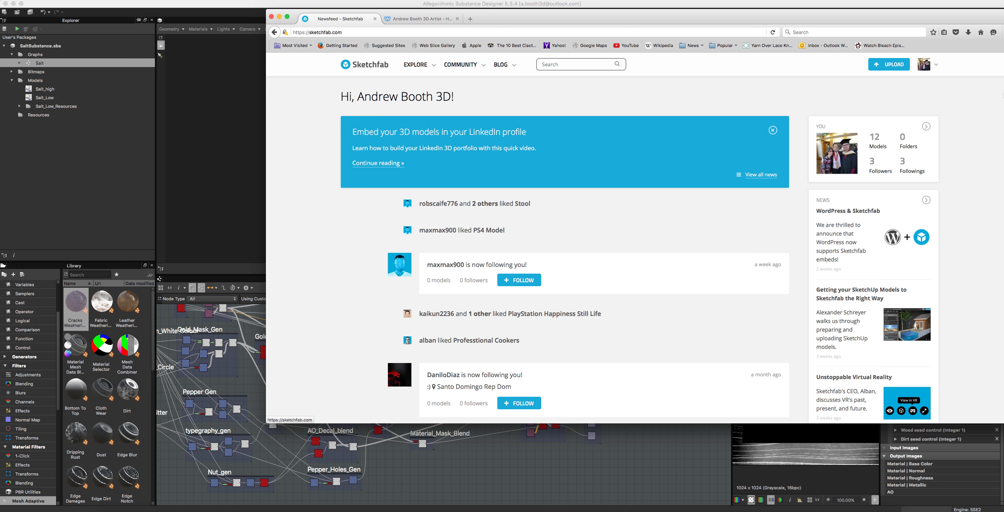
left_click(876, 140)
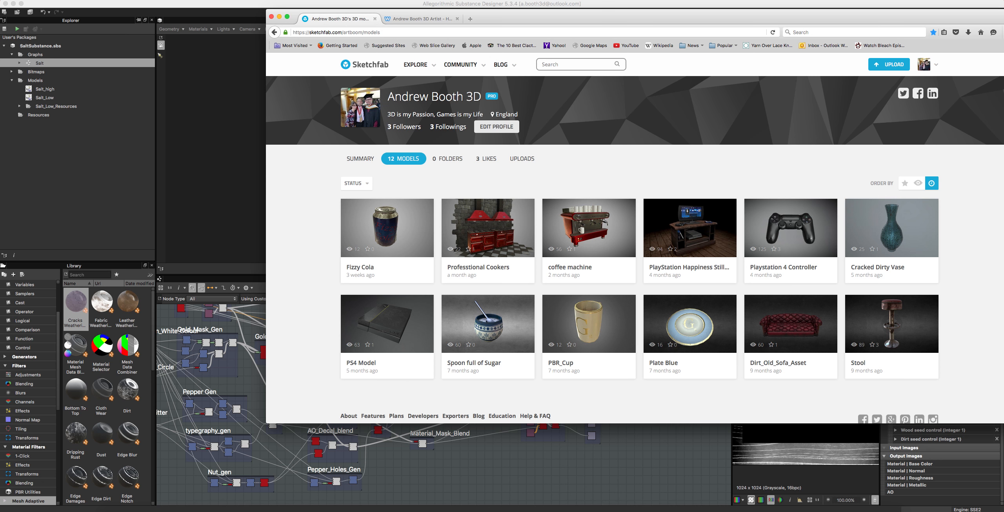
left_click(123, 507)
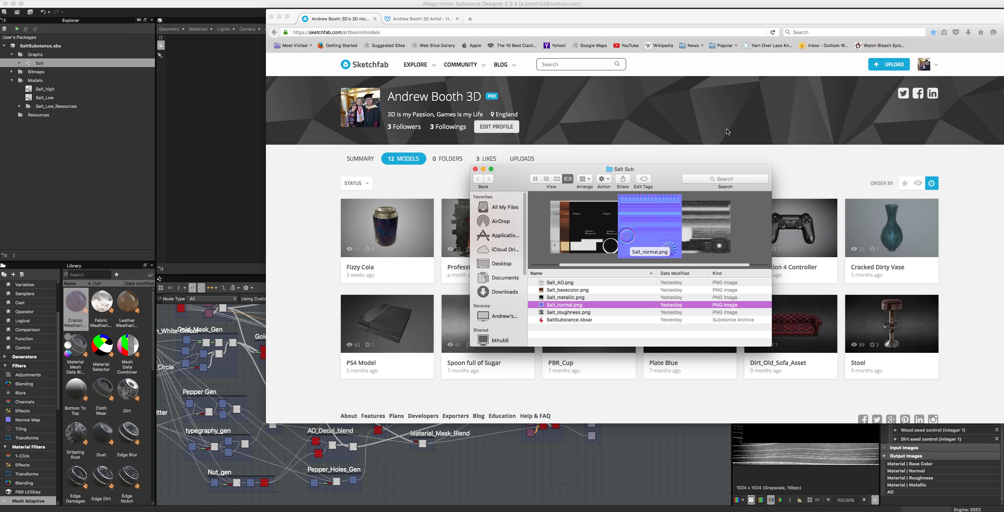
left_click(705, 150)
left_click(884, 66)
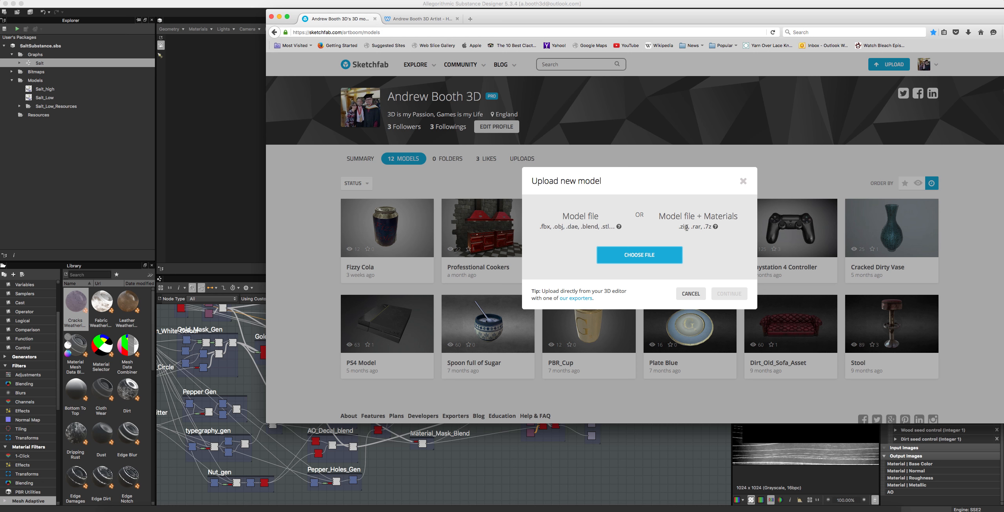
Step: Bring the Salt Sub folder in front of the upload dialog and open Documents in a separate Finder window
left_click(131, 511)
mouse_move(654, 169)
left_mouse_down()
mouse_move(417, 181)
mouse_move(558, 120)
left_mouse_up()
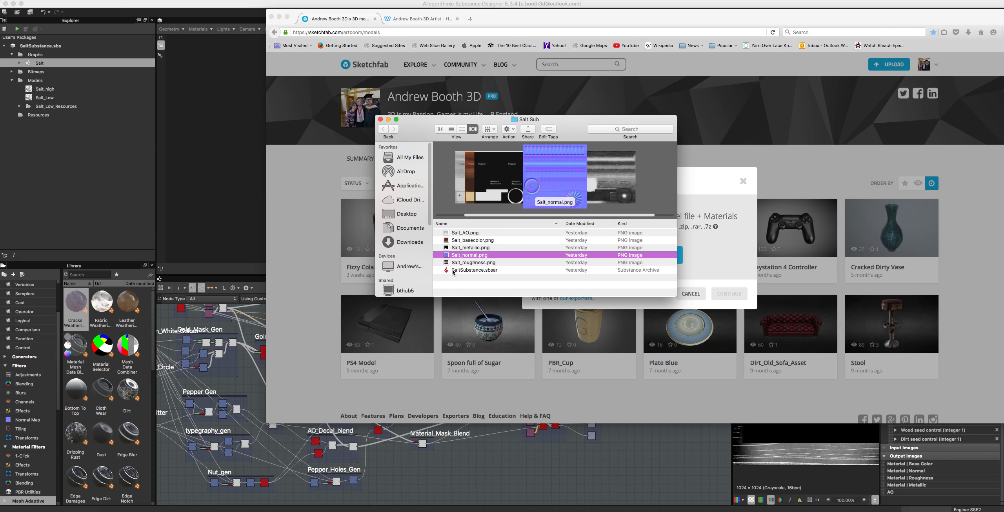
left_click(472, 272)
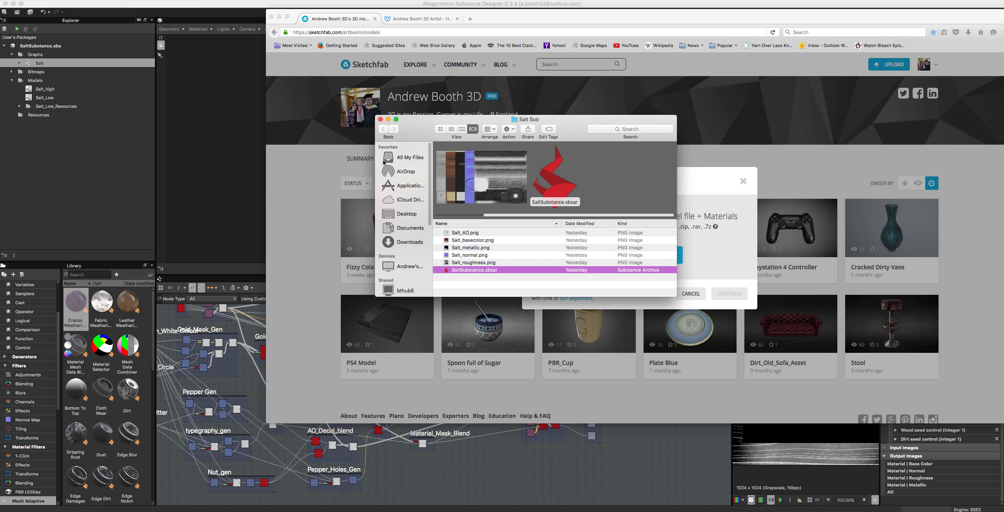
right_click(401, 230)
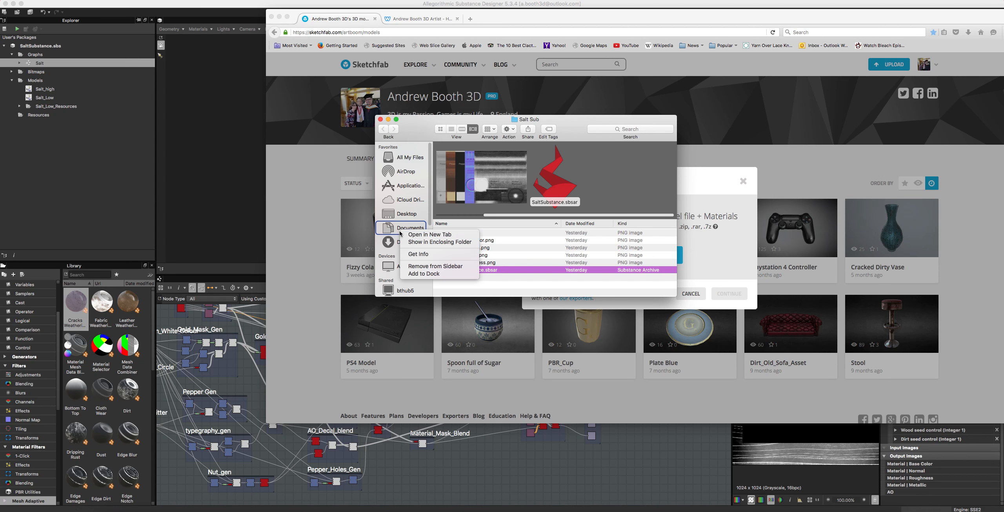
left_click(410, 235)
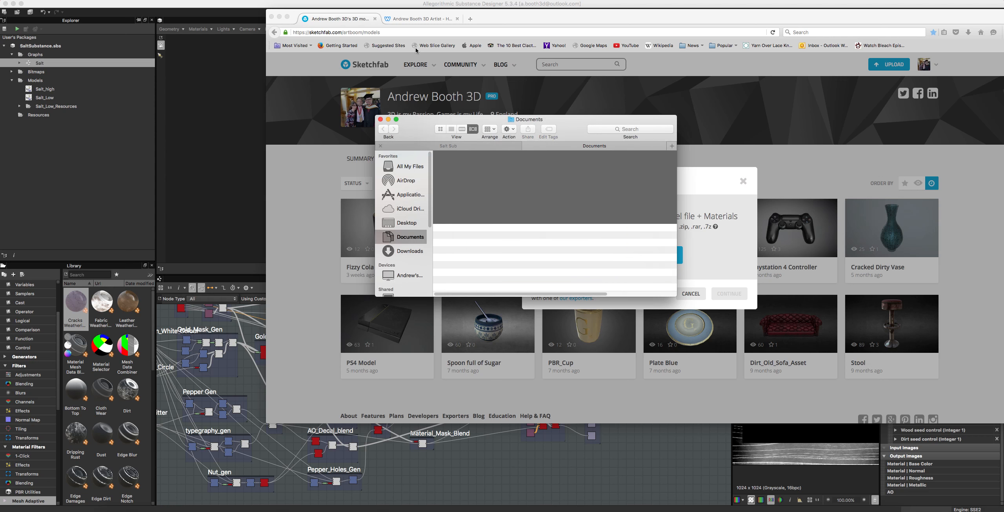
left_click_drag(555, 146, 554, 310)
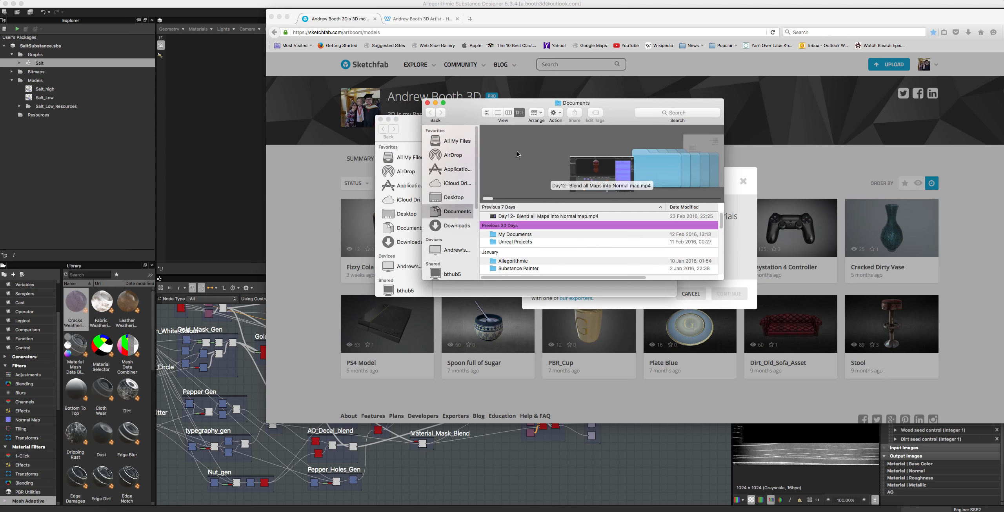
Step: Open the My Documents folder and expand the Salt_Despenser project folder to view its subfolders
double_click(520, 235)
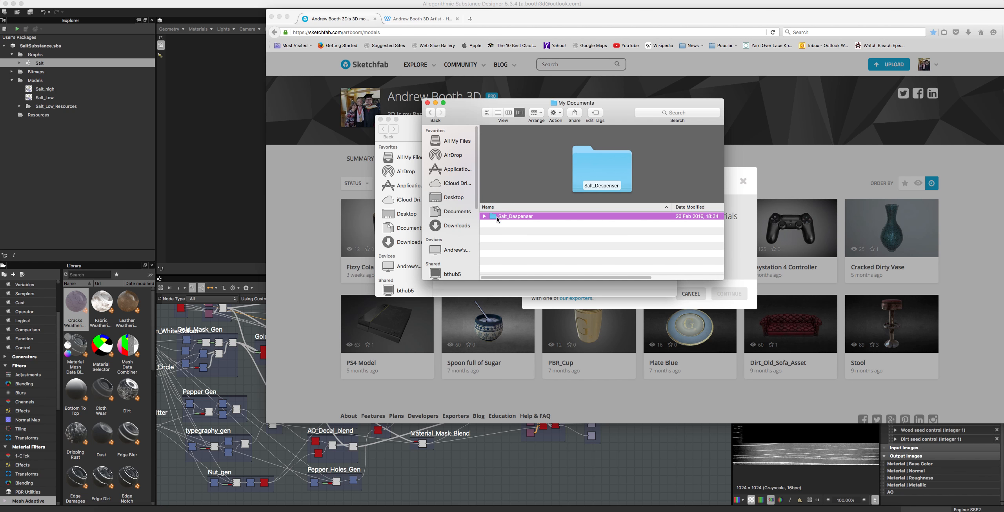
left_click(484, 216)
left_click(484, 216)
left_click(484, 217)
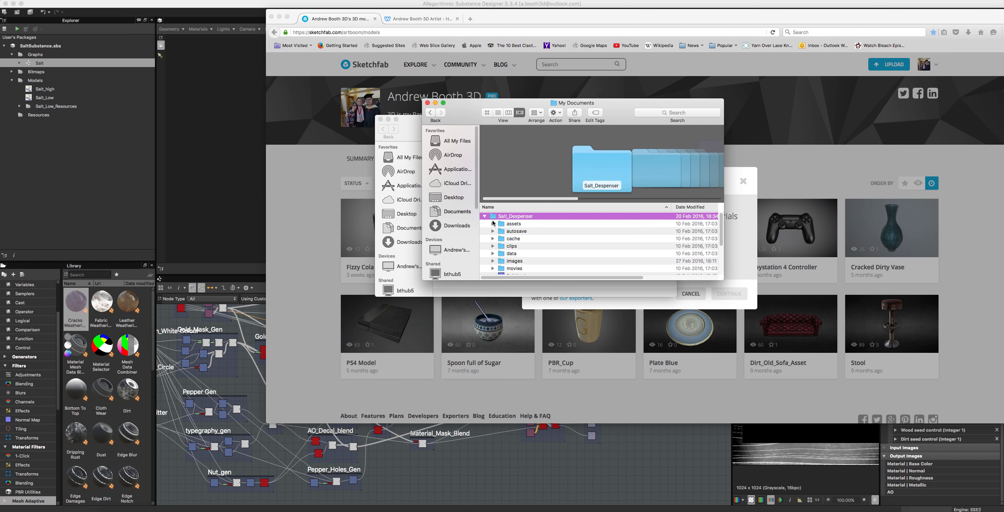
scroll(537, 267, "down", 5)
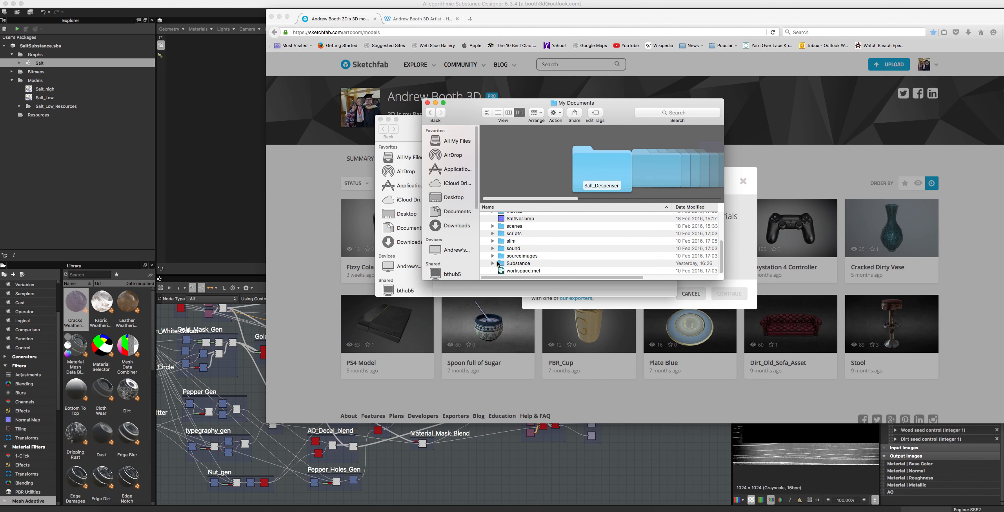
scroll(503, 243, "up", 5)
scroll(489, 249, "down", 2)
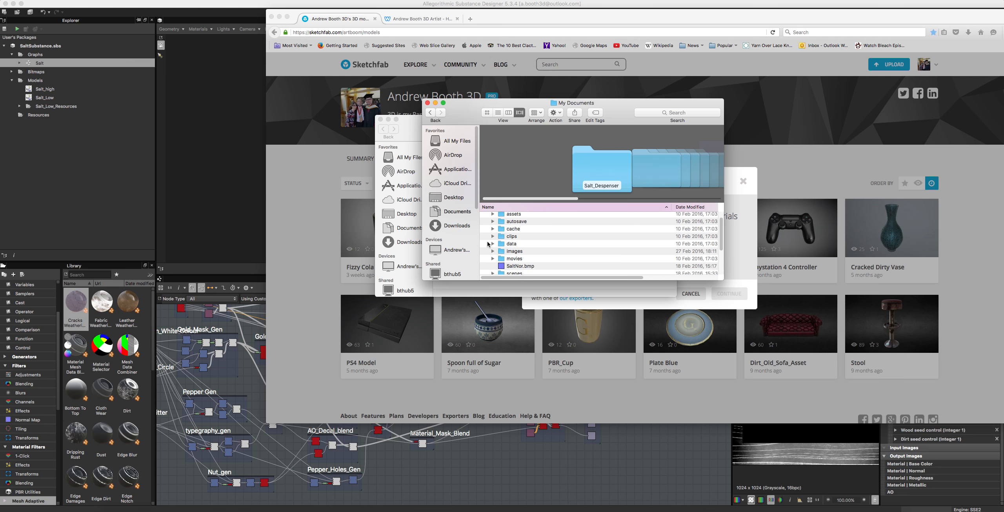
Step: Expand the scenes folder inside Salt_Despenser and look through its FBX model files
left_click(492, 265)
left_click(510, 266)
scroll(518, 259, "down", 2)
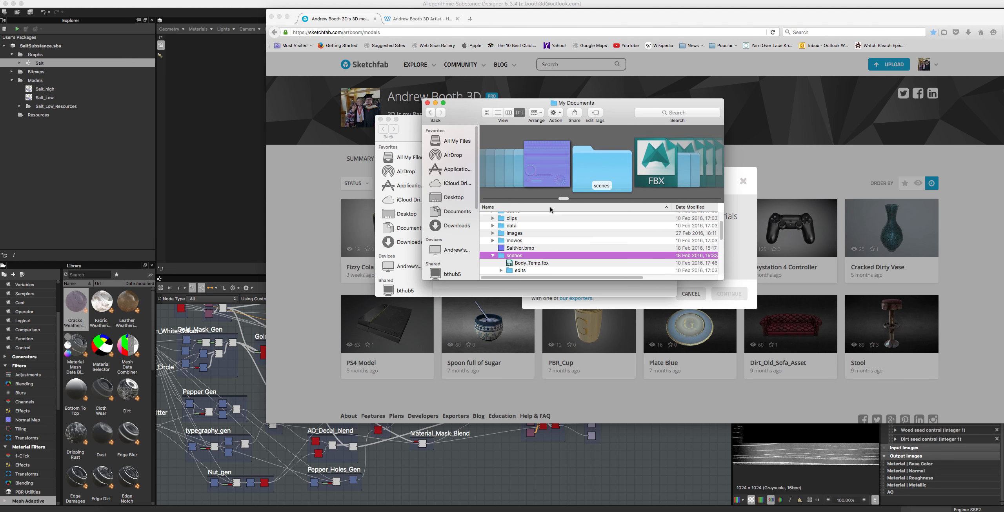
scroll(506, 257, "down", 5)
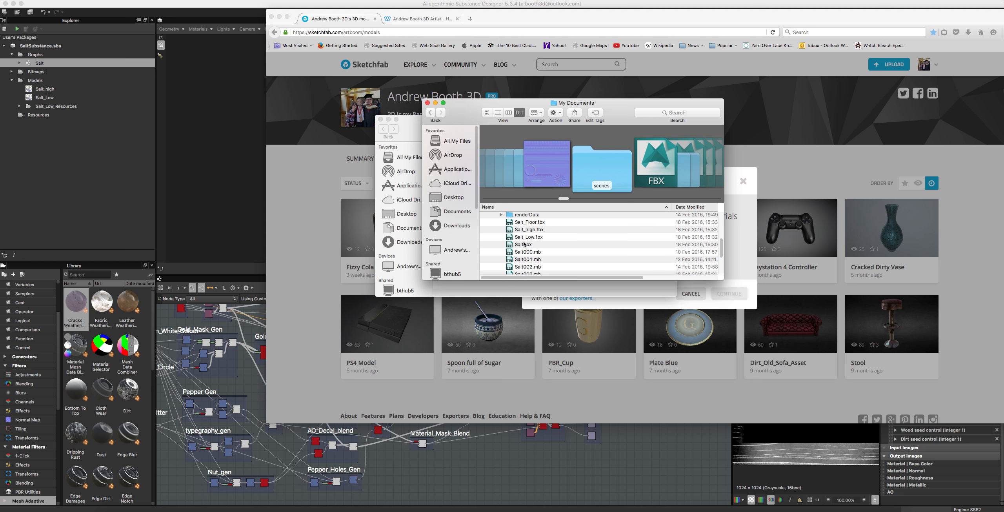
scroll(524, 243, "down", 4)
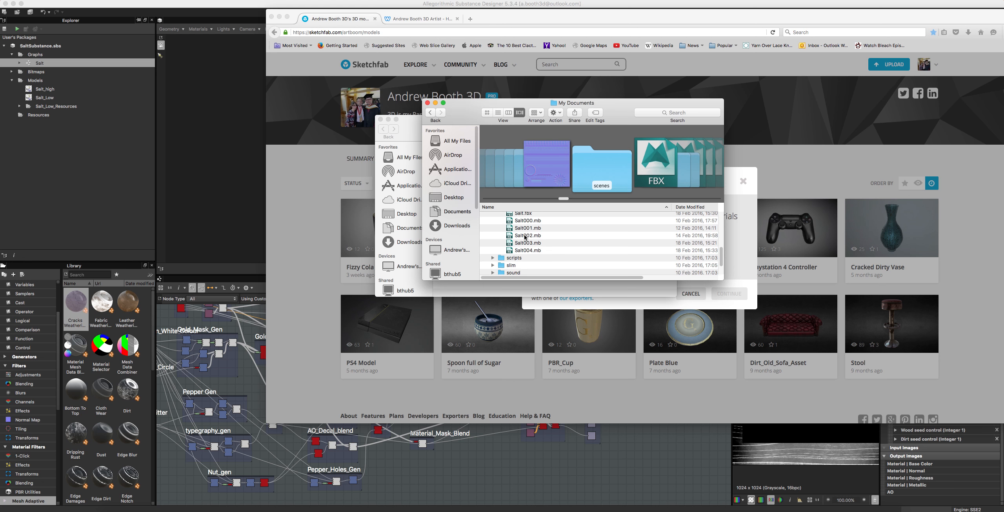
scroll(526, 237, "up", 7)
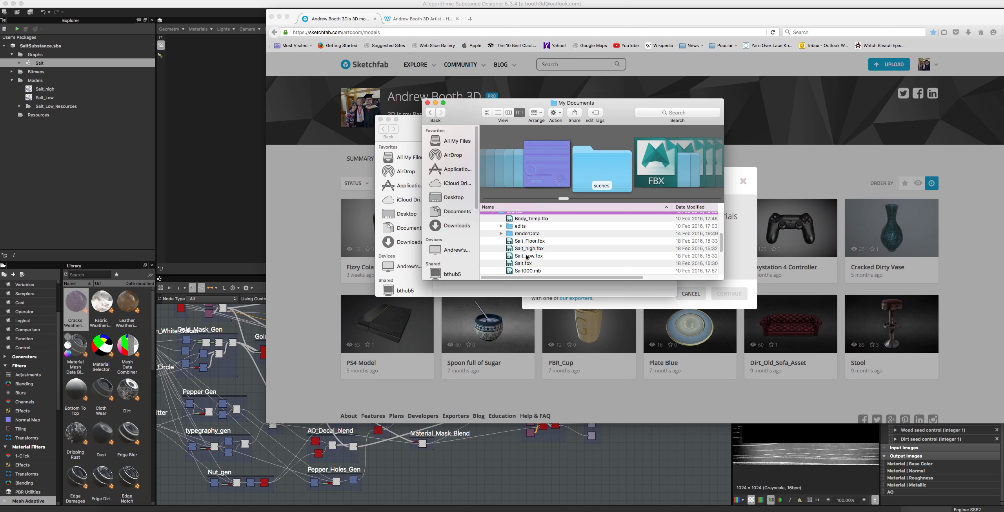
Step: Select Salt_Low.fbx and place the My Documents and Salt Sub windows apart so both file lists are accessible
left_click(527, 256)
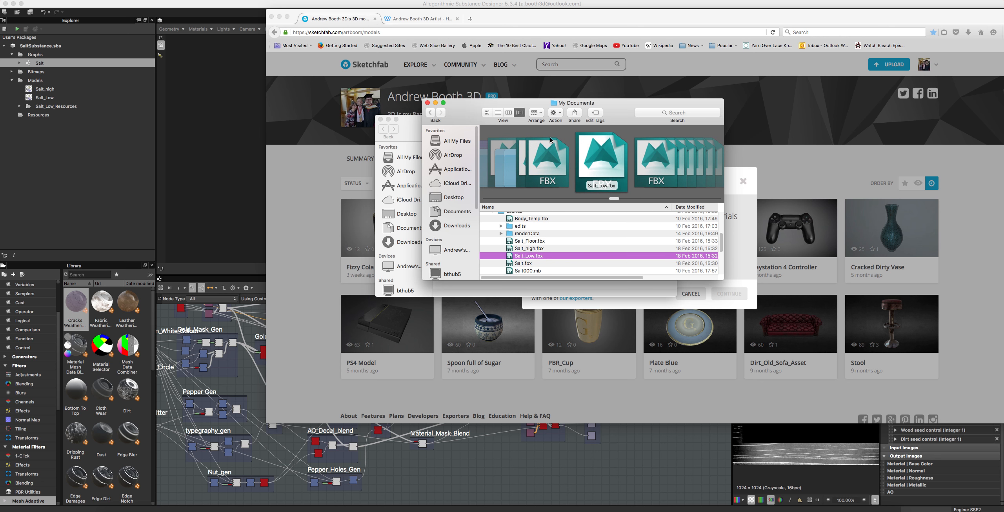
left_click_drag(578, 108, 846, 221)
left_click_drag(541, 120, 435, 88)
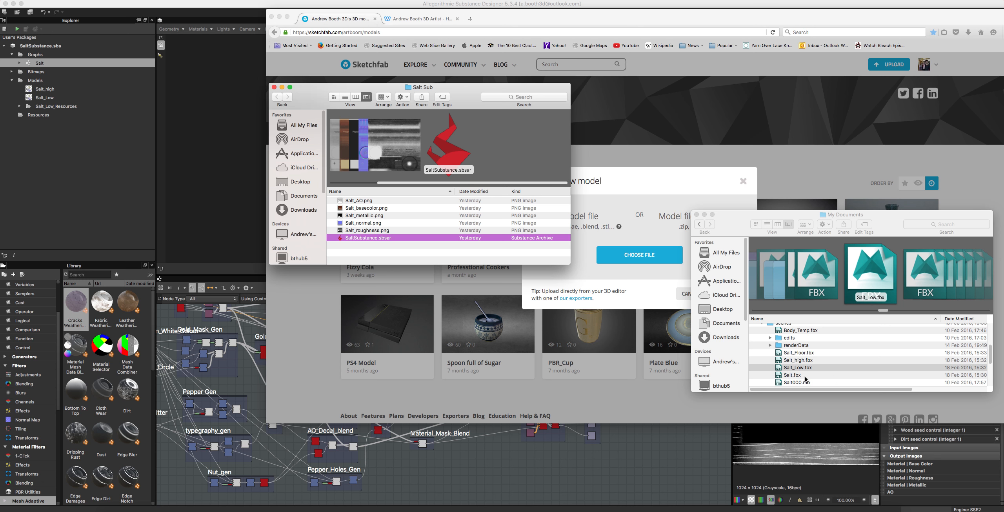
Step: Launch Maya with Salt_Low.fbx from the Salt_Despenser scenes folder
mouse_move(798, 369)
left_mouse_down()
mouse_move(348, 451)
mouse_move(270, 511)
left_mouse_up()
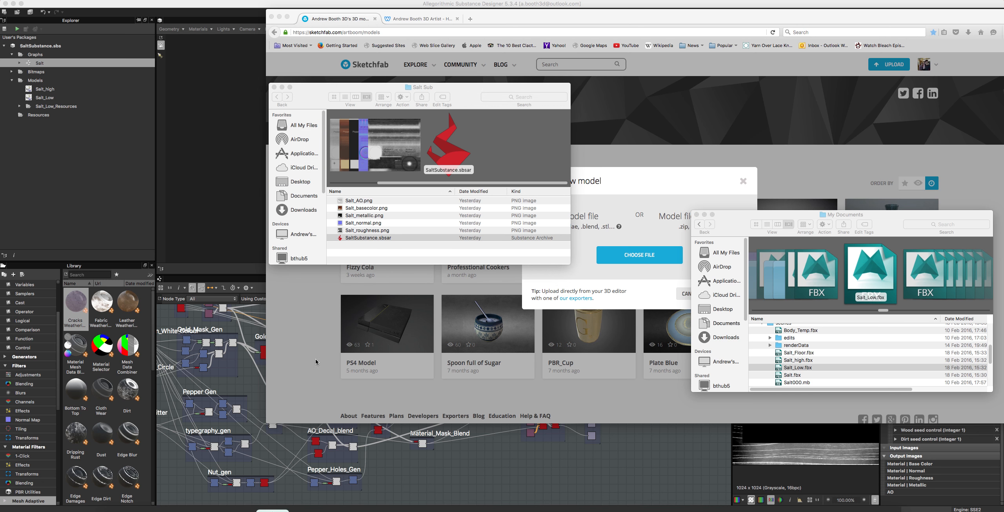
Step: Switch to the 3D artist portfolio website and look through the embedded Sketchfab models in its Asset Library
left_click(426, 19)
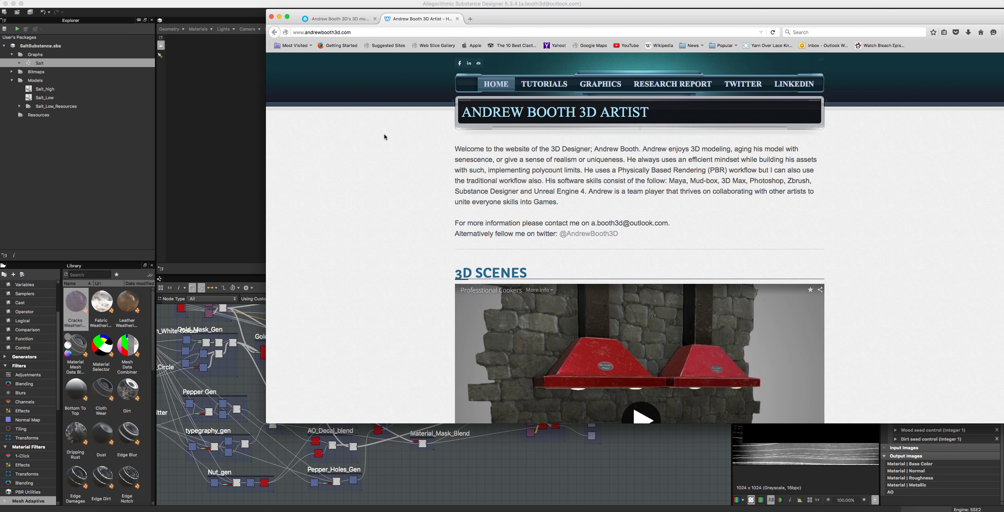
scroll(749, 186, "down", 20)
scroll(635, 277, "down", 12)
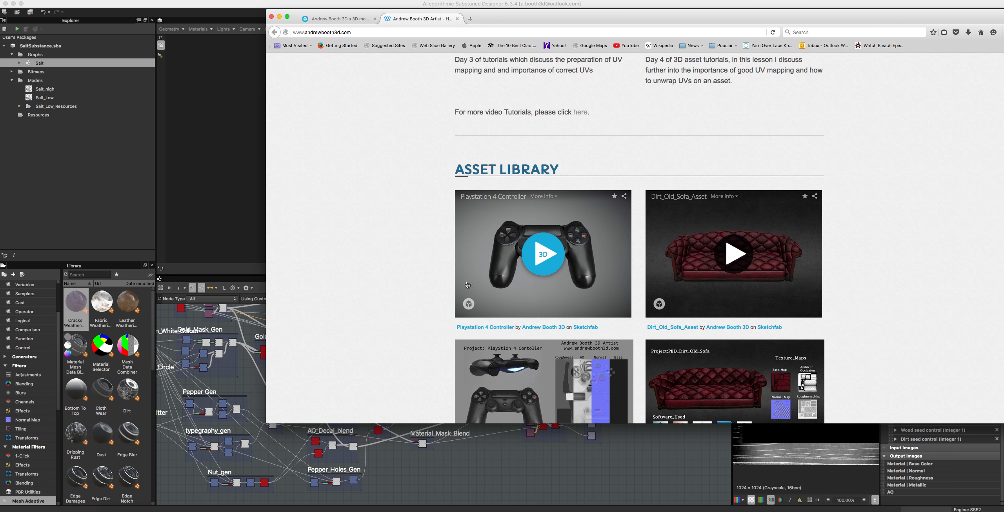
scroll(670, 234, "down", 8)
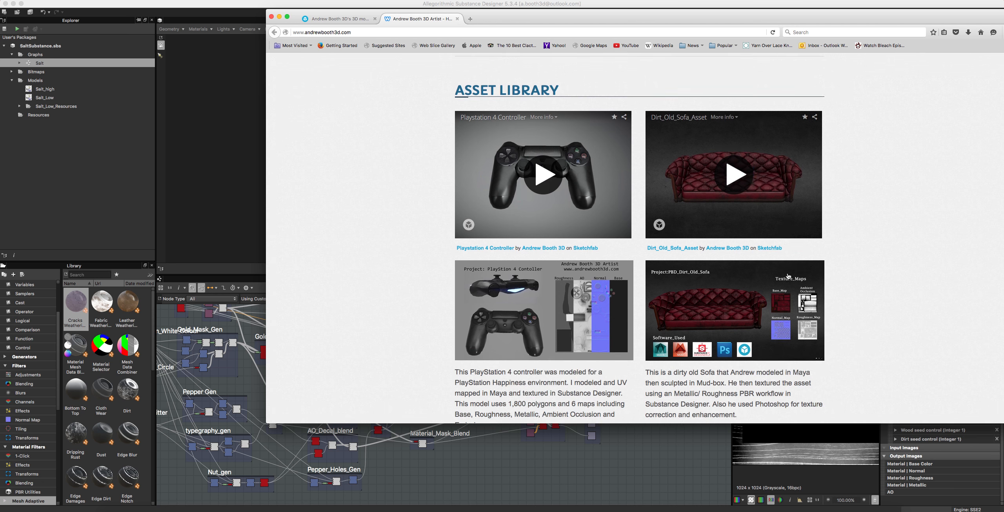
scroll(670, 233, "down", 10)
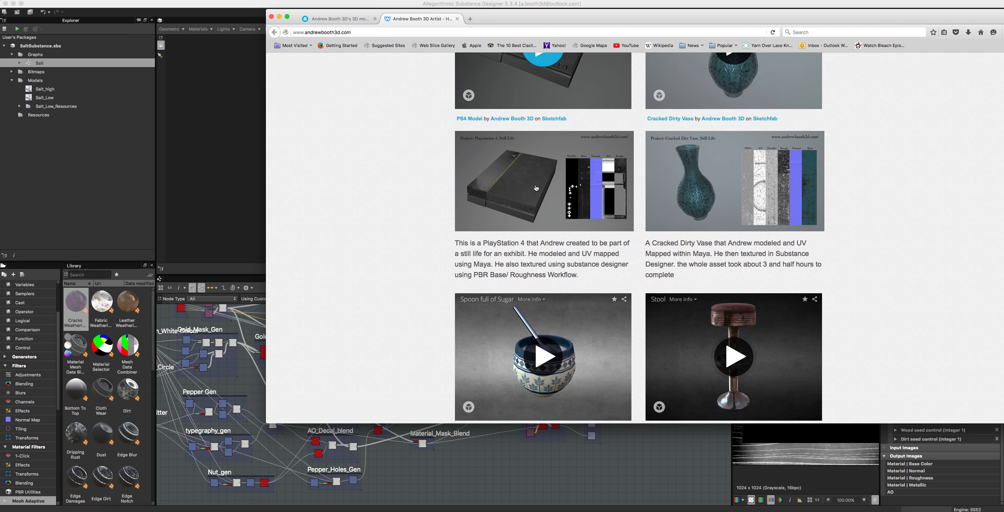
scroll(538, 189, "down", 6)
scroll(537, 188, "up", 8)
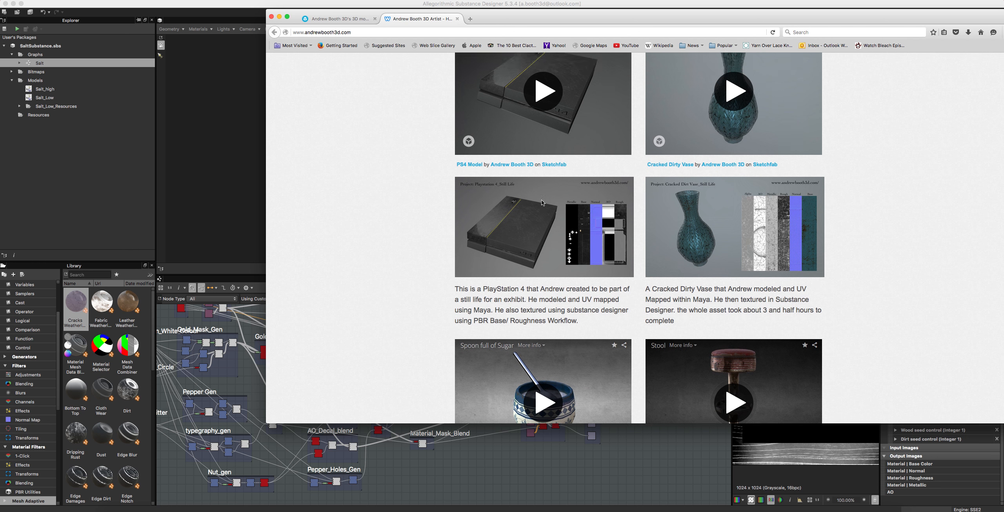
scroll(542, 202, "up", 3)
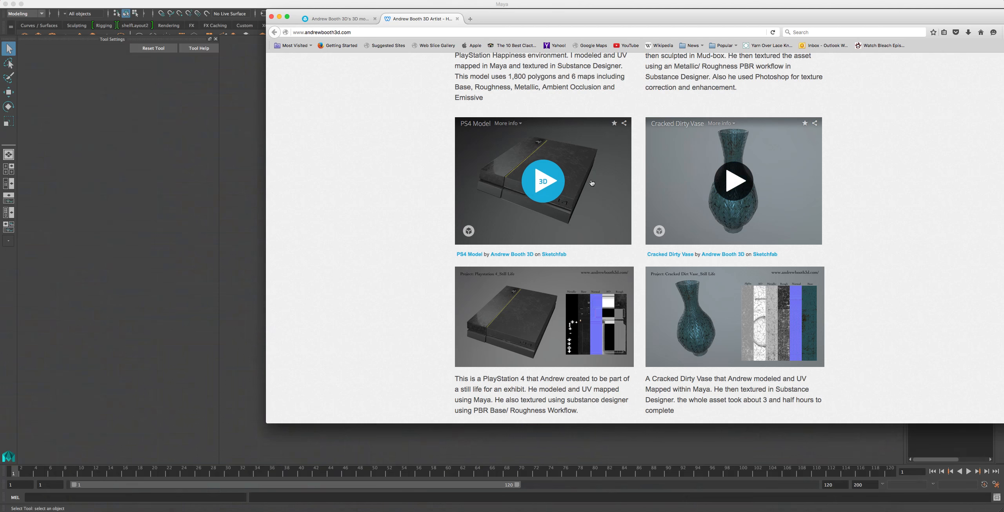
Step: Start the embedded Cracked Dirty Vase 3D viewer and rotate the model to inspect it
left_click(737, 188)
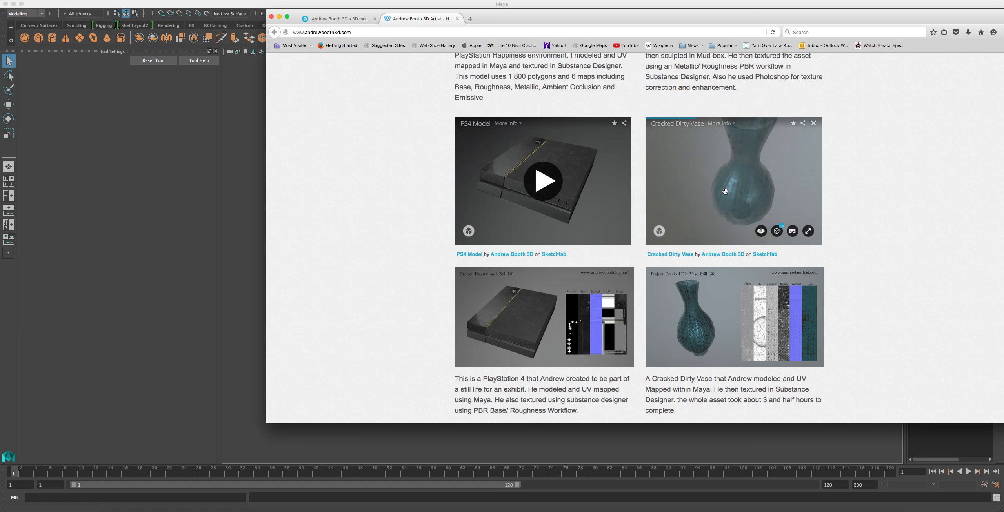
mouse_move(766, 191)
left_mouse_down()
mouse_move(721, 200)
mouse_move(717, 255)
left_mouse_up()
mouse_move(722, 167)
left_mouse_down()
mouse_move(726, 105)
mouse_move(737, 159)
left_mouse_up()
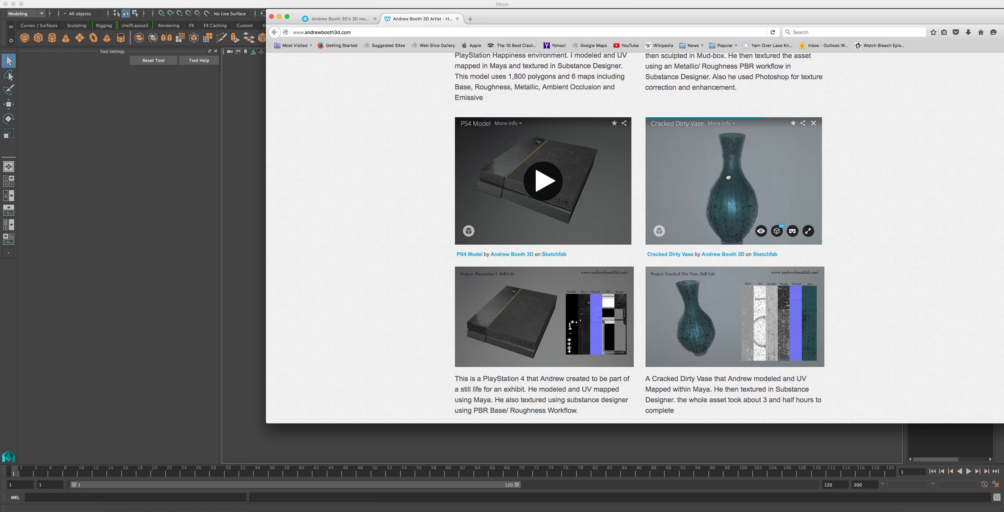
Step: Start the embedded Playstation 4 Controller 3D viewer and rotate the model to inspect it
scroll(639, 215, "up", 5)
scroll(683, 182, "up", 2)
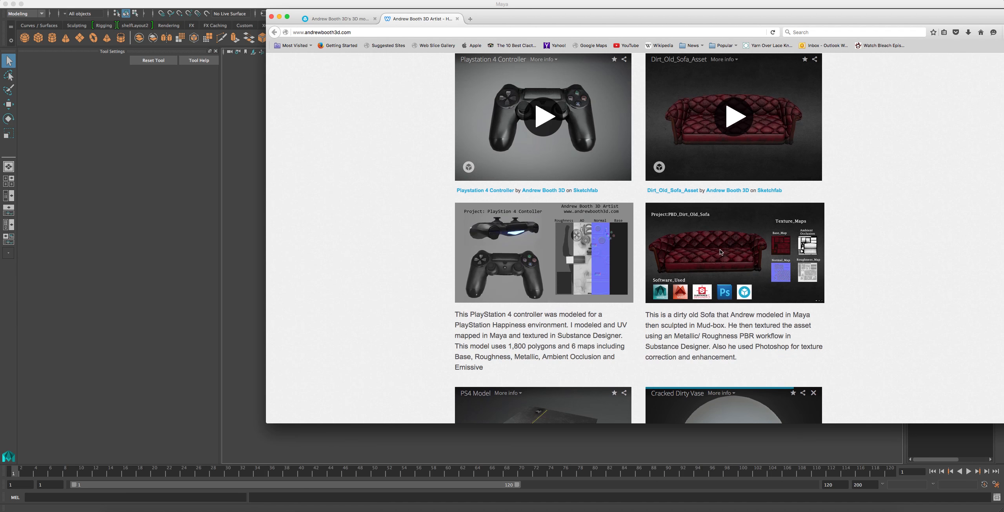
left_click(550, 134)
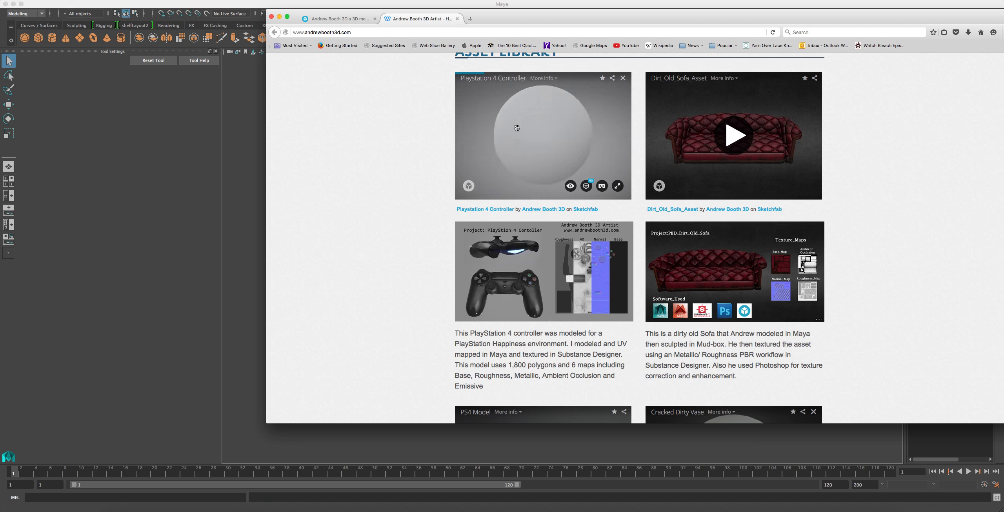
mouse_move(551, 119)
left_mouse_down()
mouse_move(590, 126)
mouse_move(573, 132)
mouse_move(585, 192)
left_mouse_up()
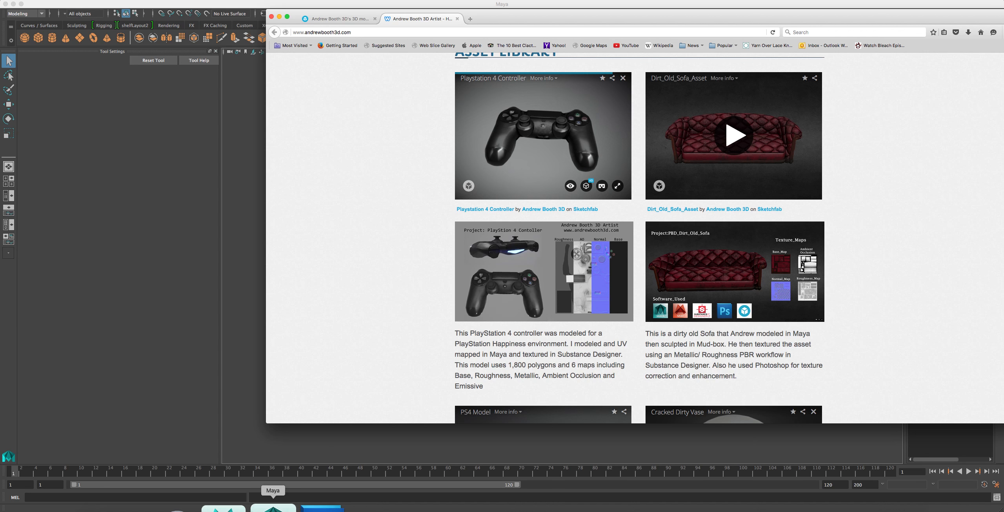
Step: Switch to Maya and dismiss the file type error and the What's New Highlight Settings window
left_click(272, 510)
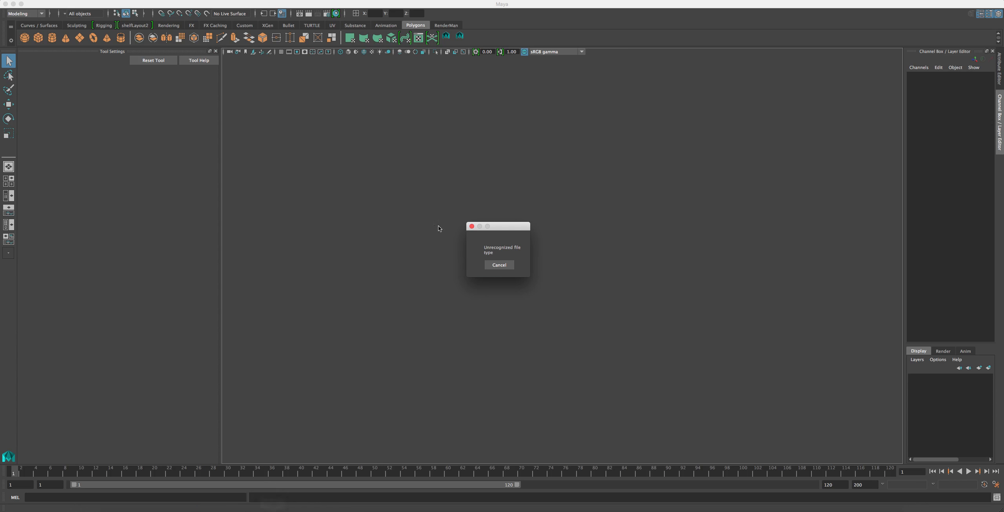
left_click(503, 268)
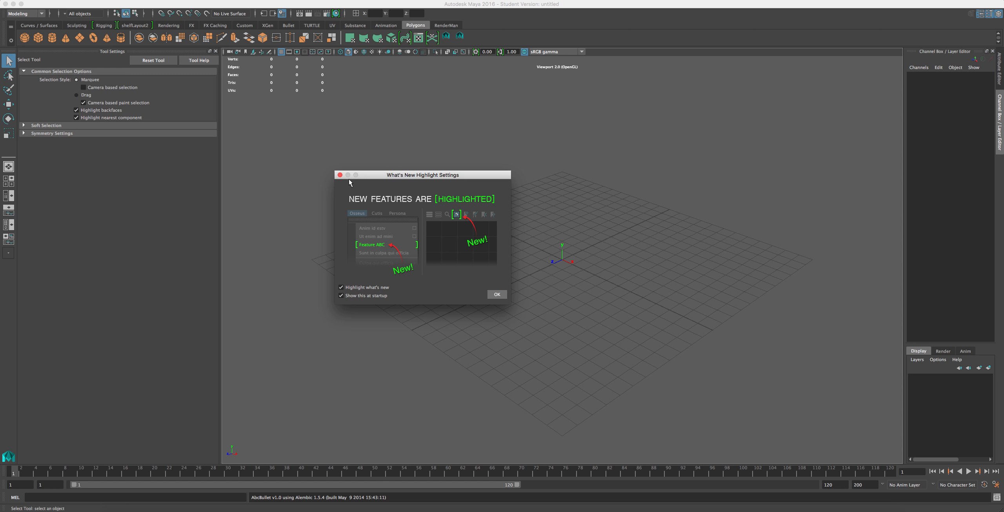
left_click(339, 175)
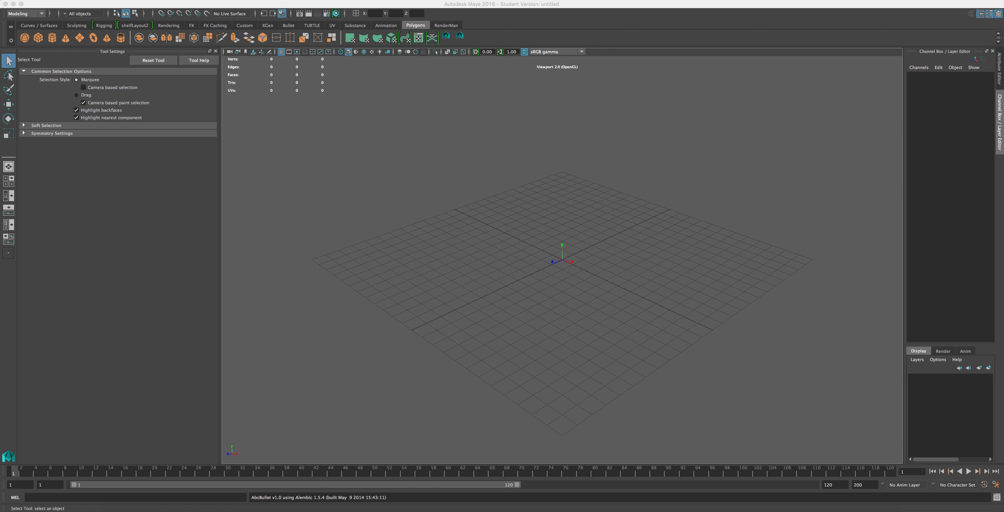
Step: Try to open Salt_Low.fbx from the Salt_Despenser scenes folder as a Maya scene
left_click(28, 0)
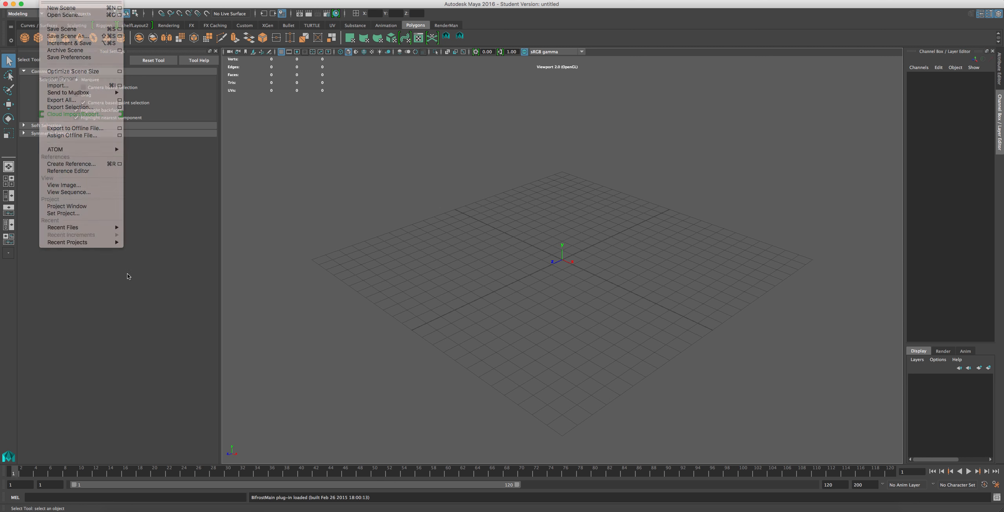
mouse_move(64, 0)
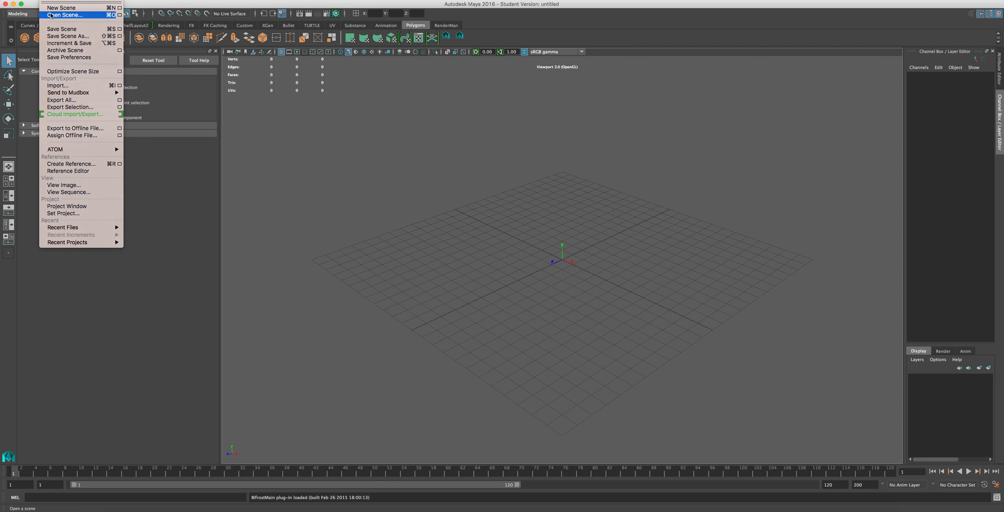
left_click(51, 15)
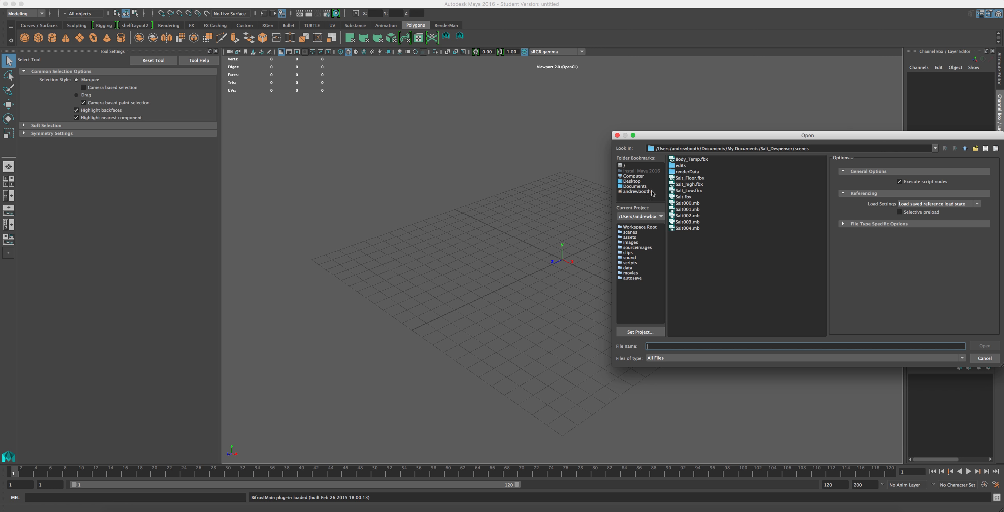
double_click(677, 191)
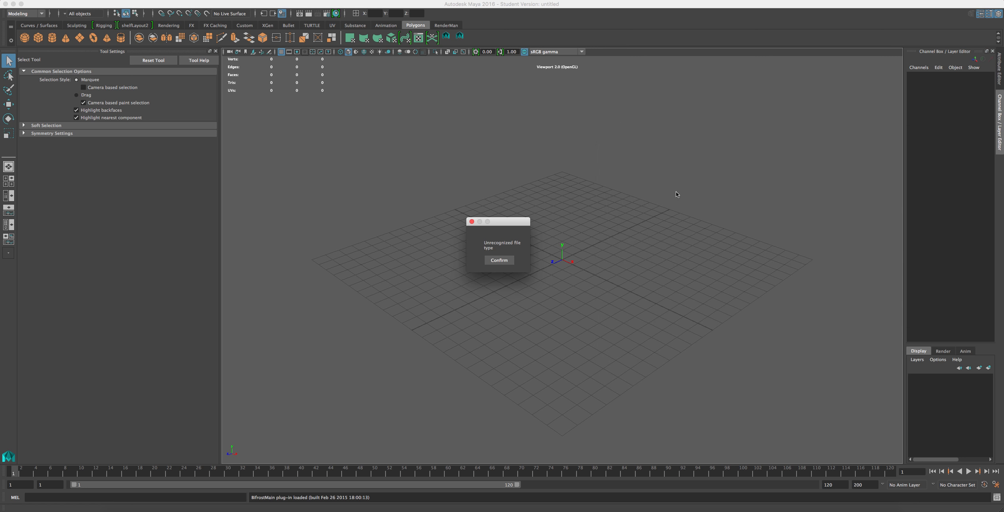
left_click(500, 262)
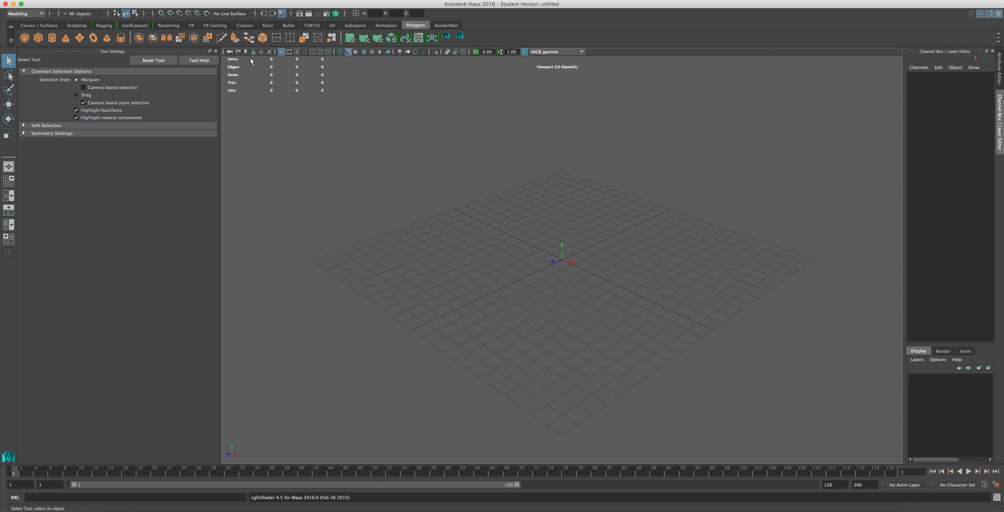
scroll(497, 375, "down", 5)
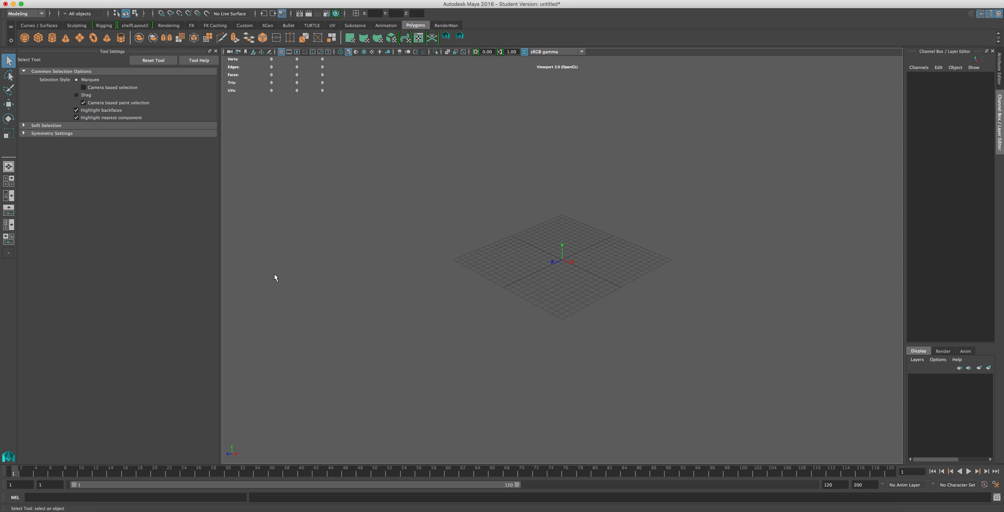
scroll(275, 275, "up", 2)
left_click(273, 163)
scroll(241, 263, "up", 5)
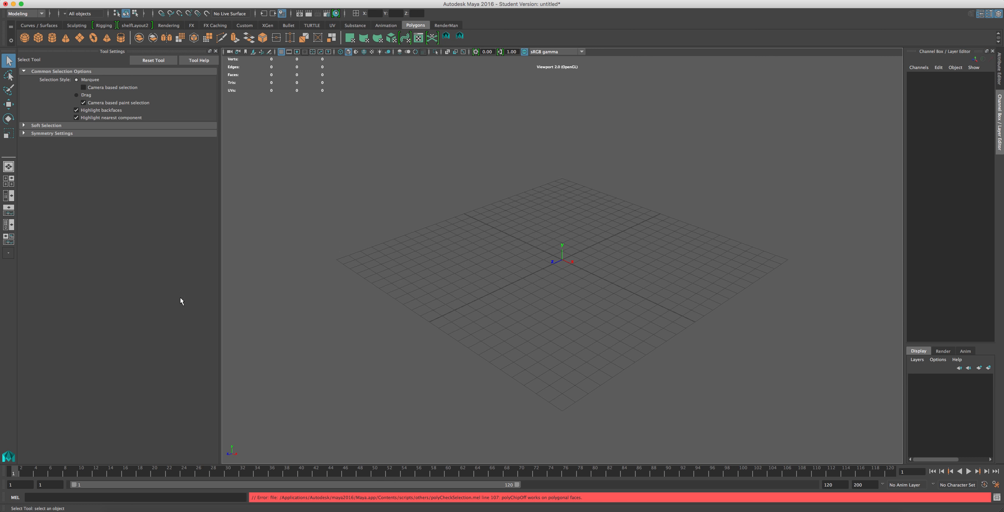
scroll(363, 261, "down", 6)
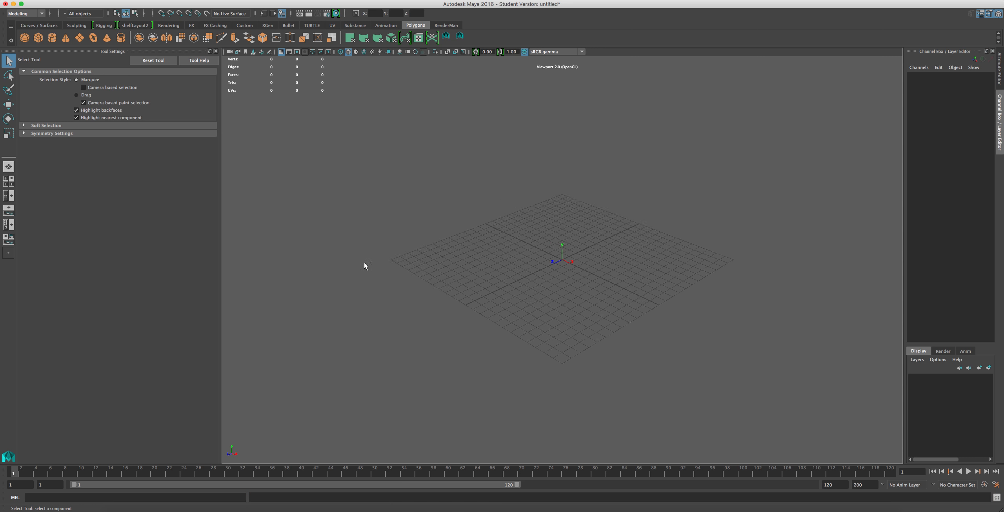
scroll(409, 274, "down", 2)
Step: Review the loaded plug-ins in the Plug-in Manager and enable Auto load for fbxmaya.bundle
left_click(182, 0)
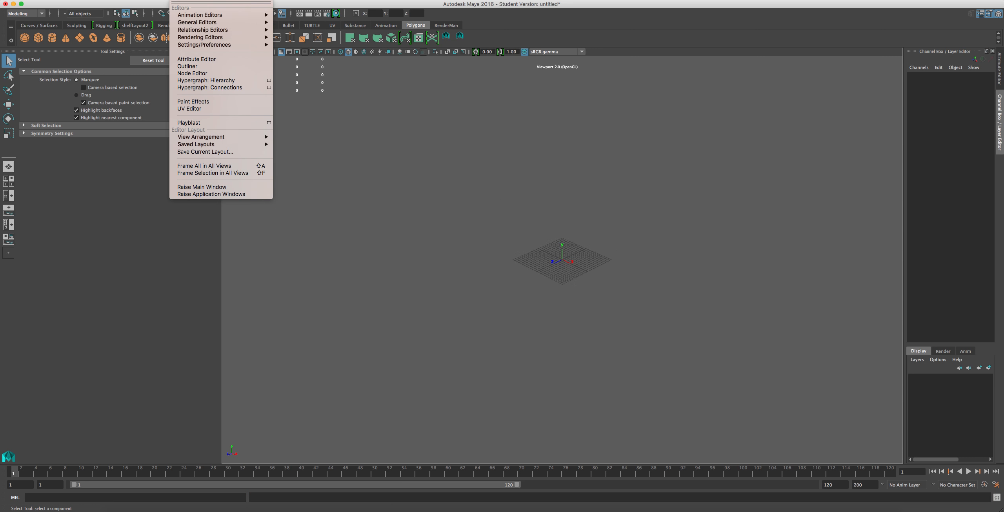
mouse_move(202, 44)
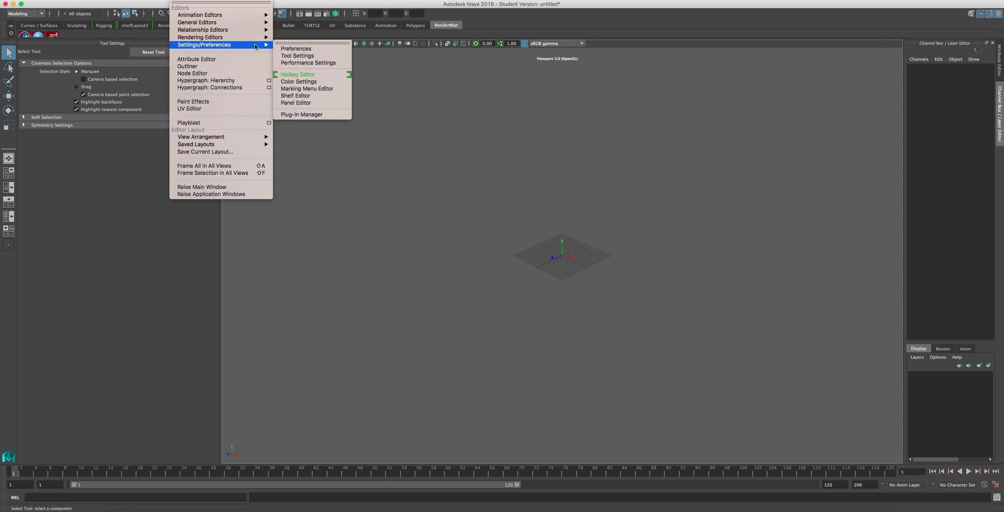
left_click(313, 115)
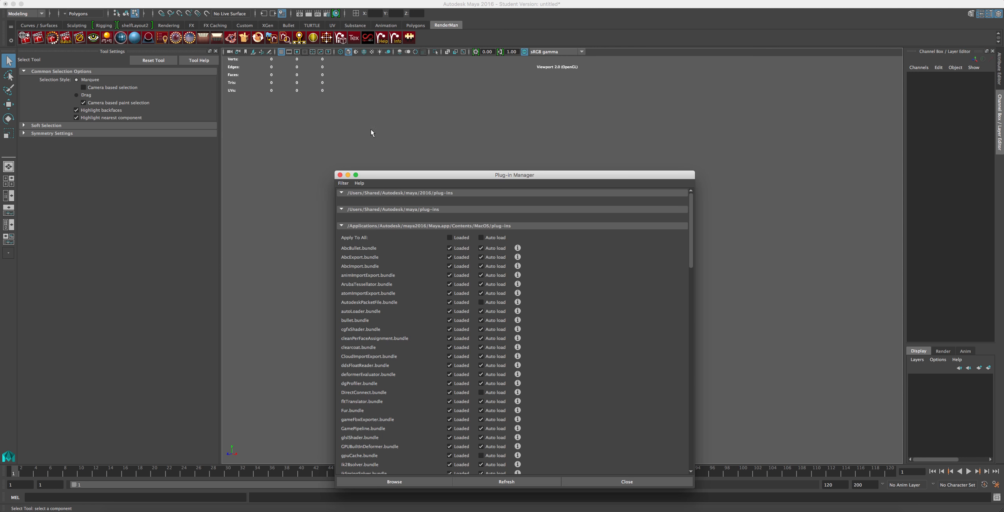
scroll(452, 306, "down", 10)
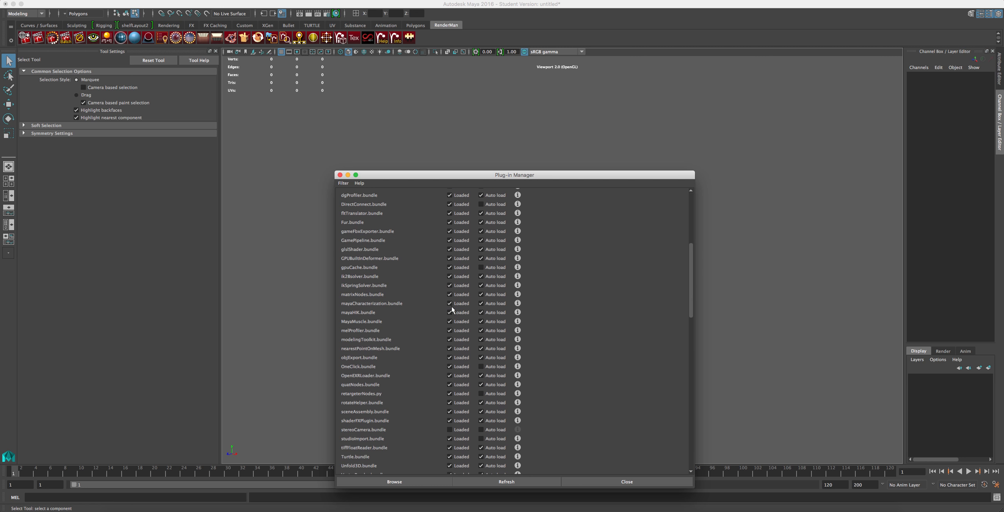
scroll(411, 402, "down", 9)
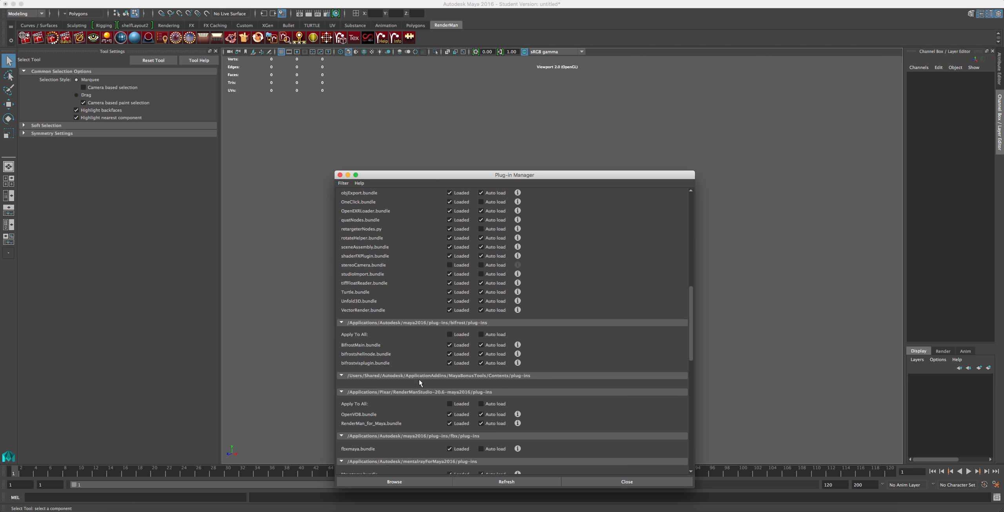
scroll(423, 387, "down", 8)
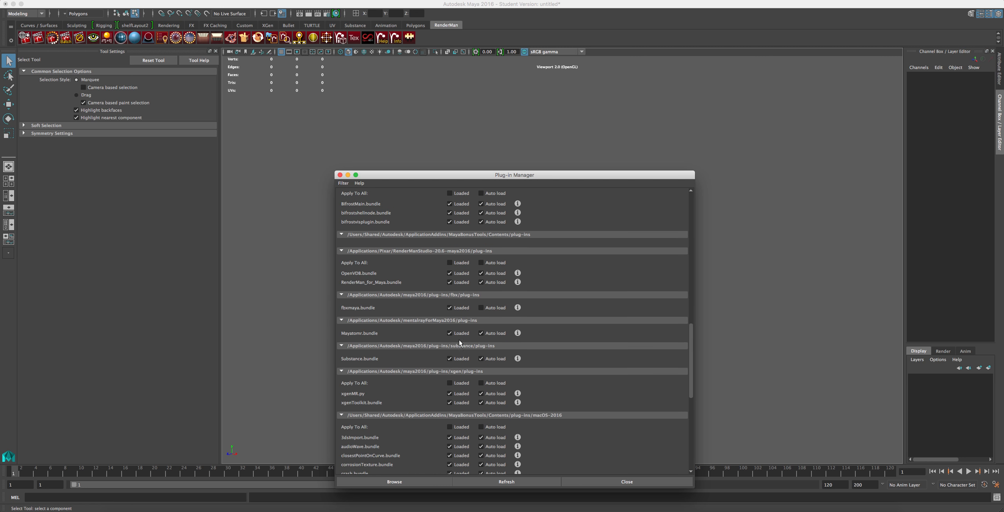
scroll(451, 386, "down", 14)
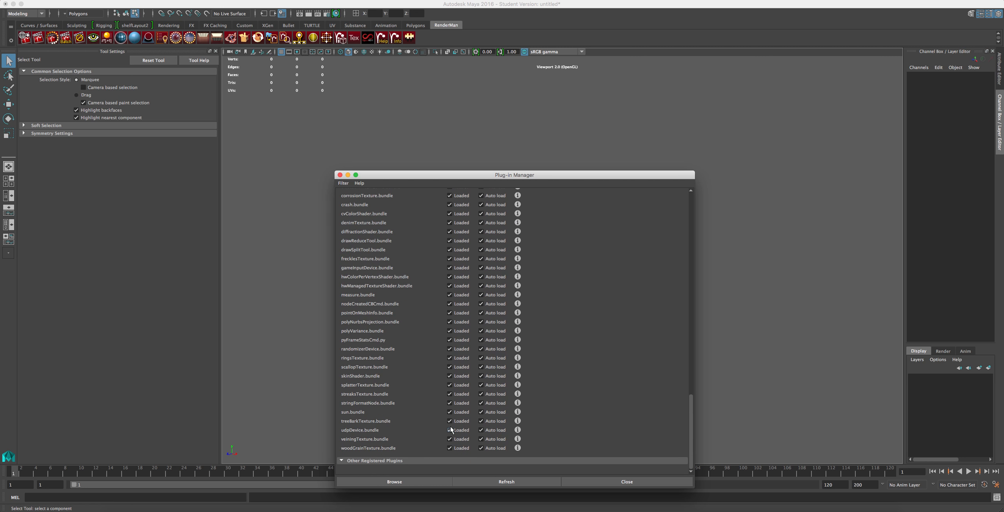
scroll(452, 424, "up", 14)
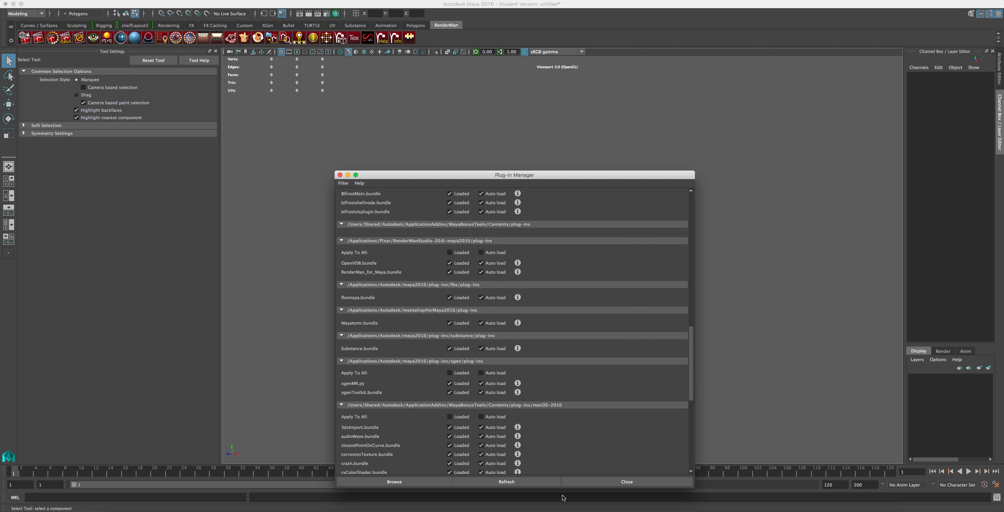
left_click(625, 482)
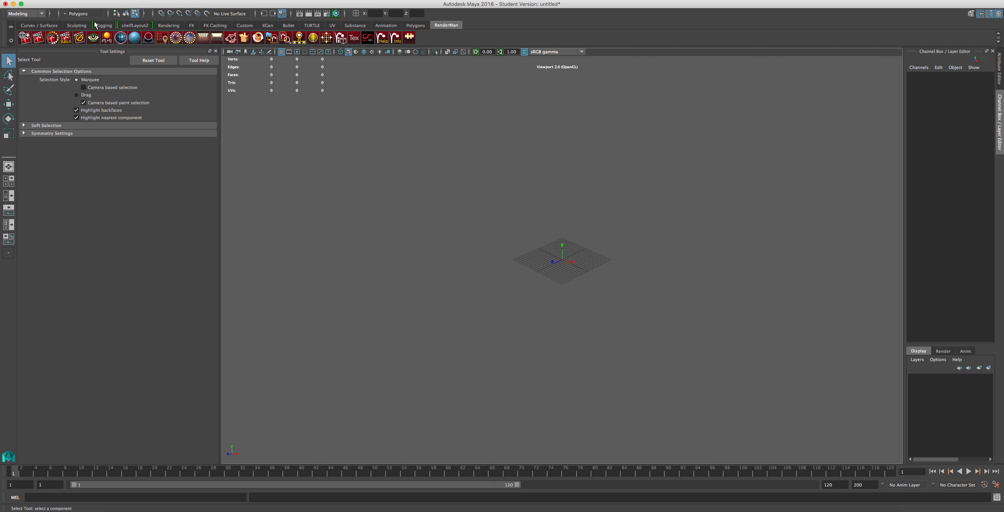
Step: Set the scene opening options to the FBX file type and proceed to choosing a file
left_click(49, 1)
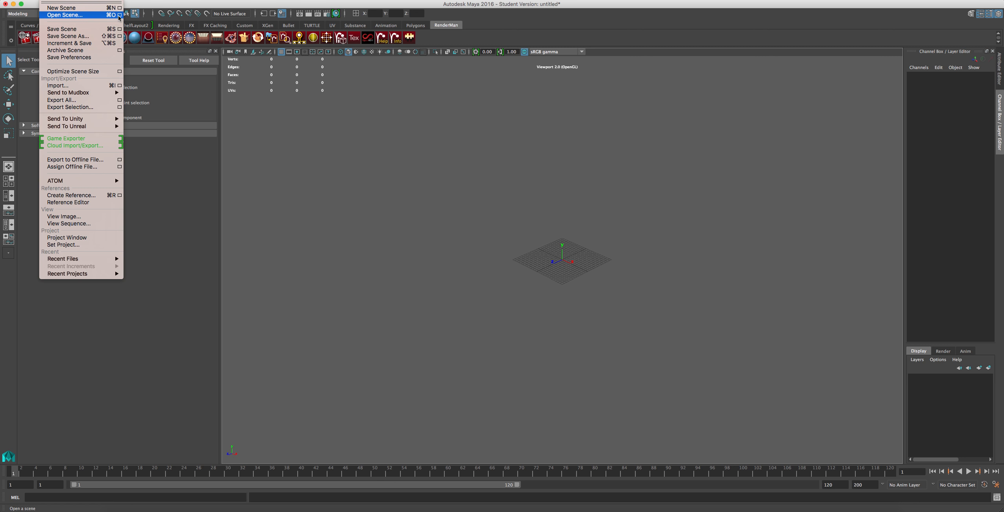
left_click(120, 15)
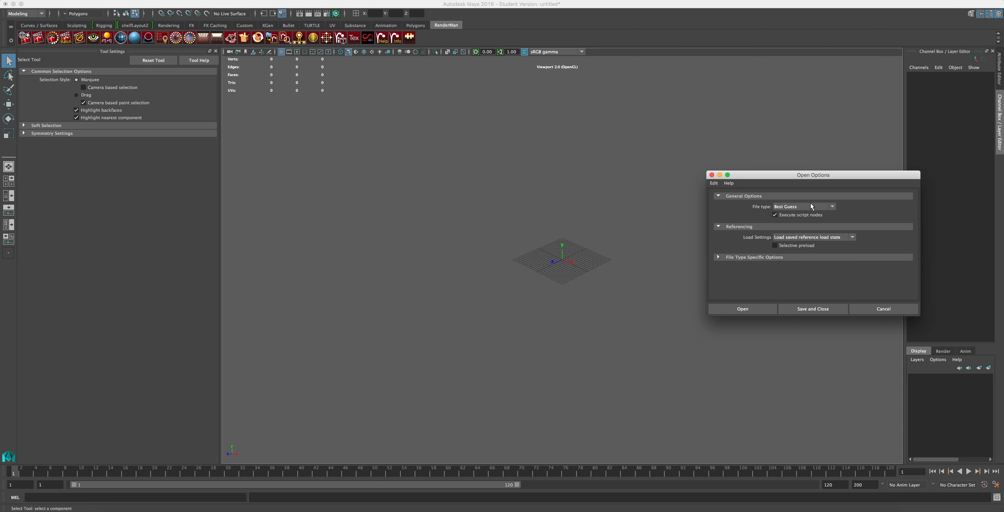
left_click(810, 203)
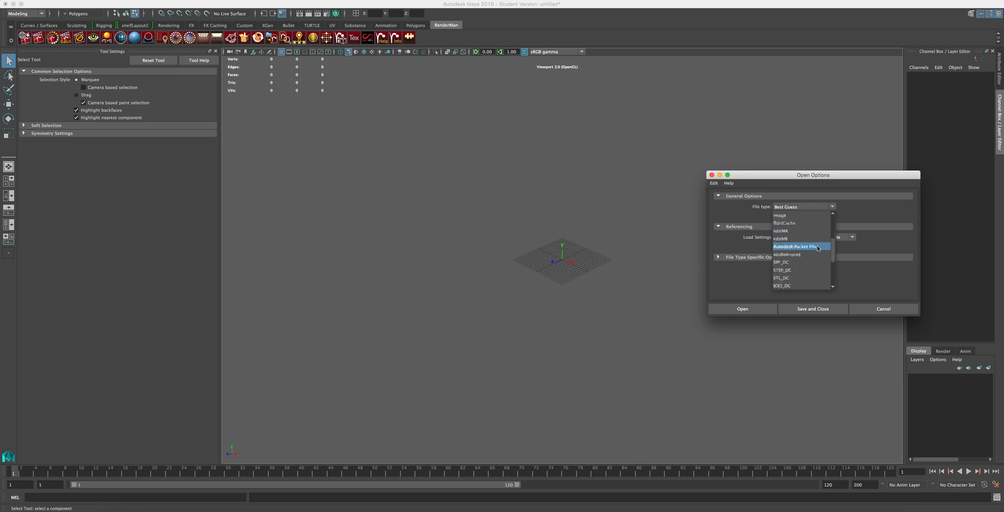
scroll(814, 255, "down", 3)
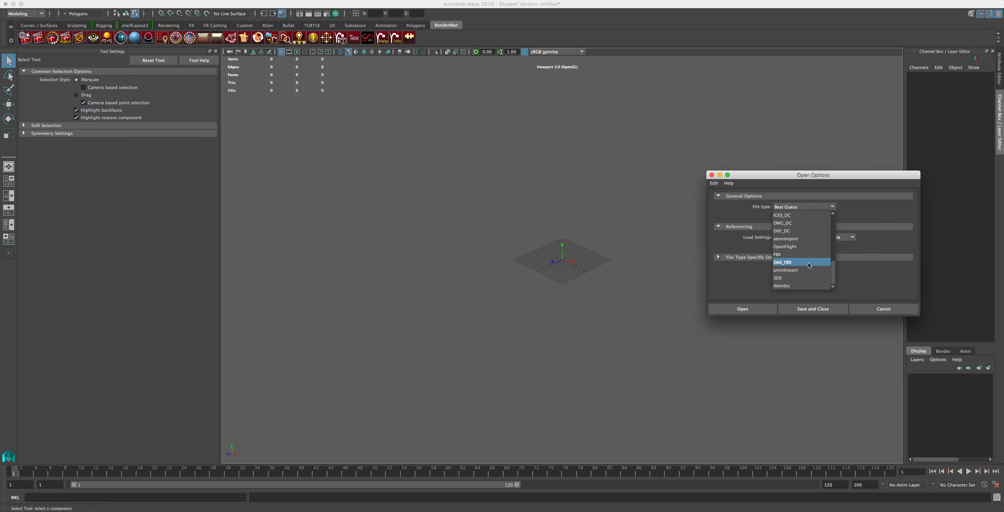
left_click(782, 256)
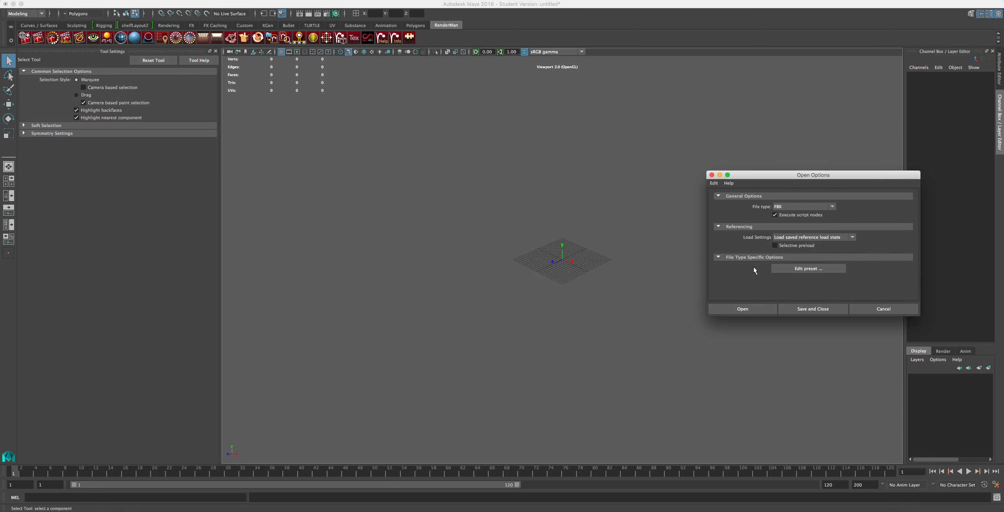
left_click(763, 311)
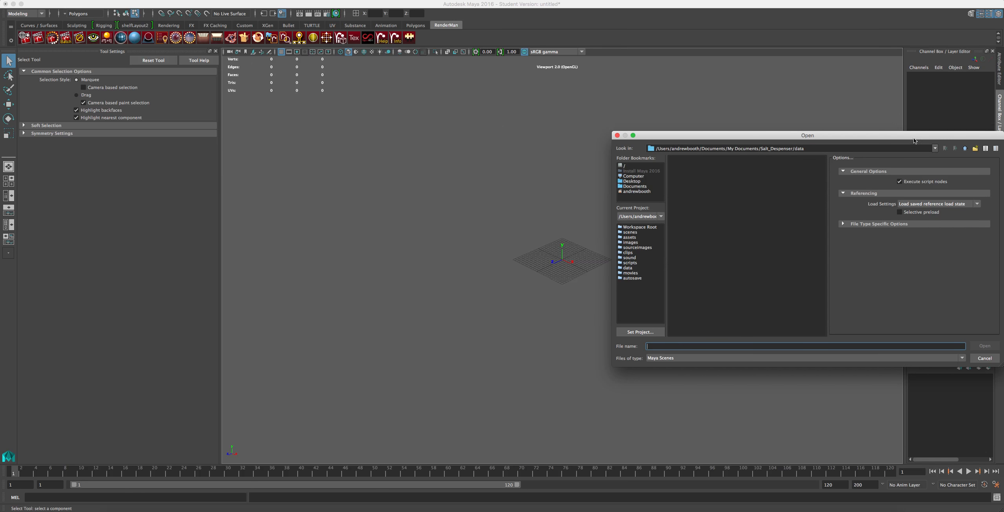
Step: Open Salt_Low.fbx from the Salt_Despenser scenes folder with all file types shown, discarding the untitled scene
left_click(965, 149)
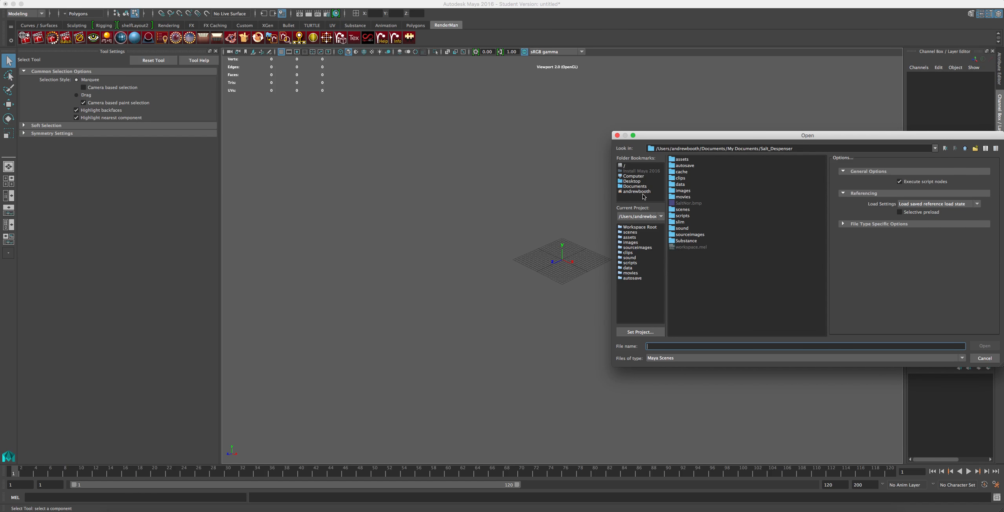
double_click(683, 209)
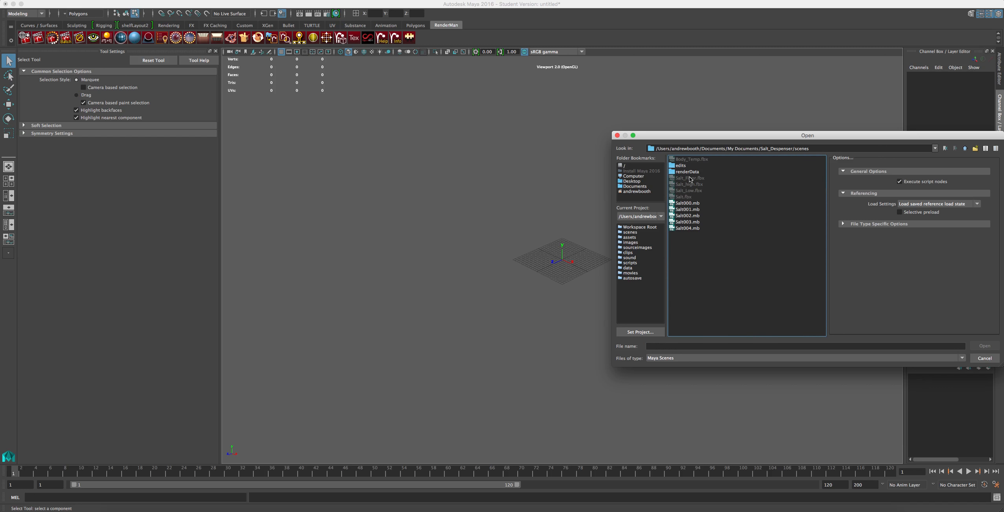
left_click(663, 358)
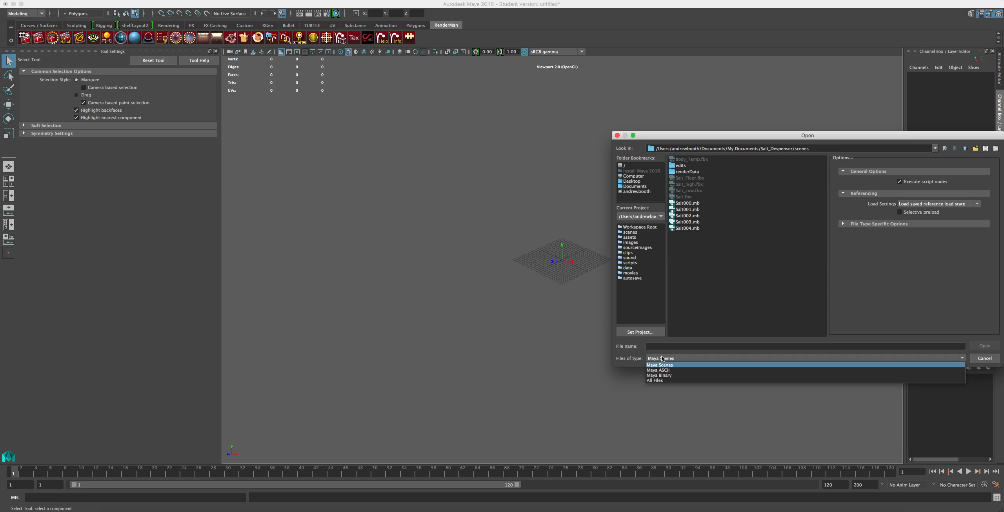
left_click(740, 380)
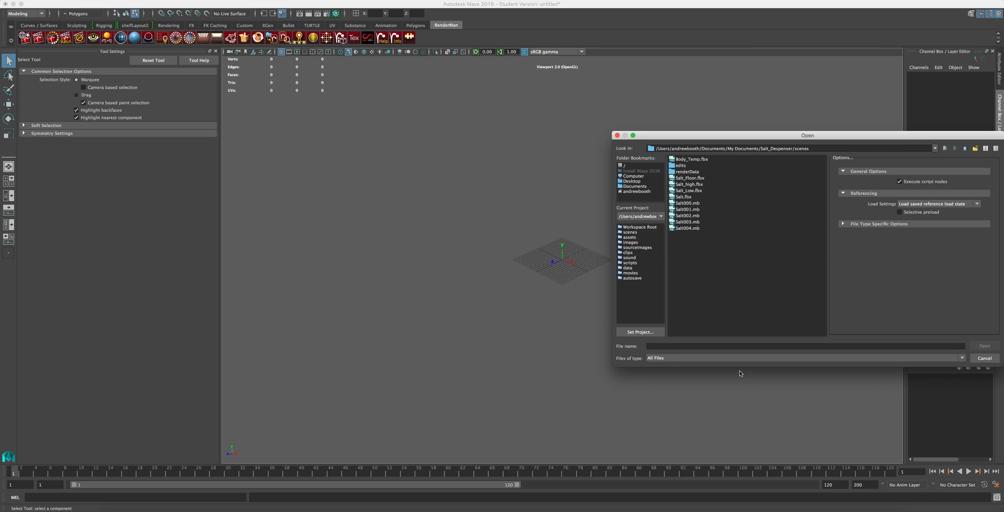
left_click(682, 191)
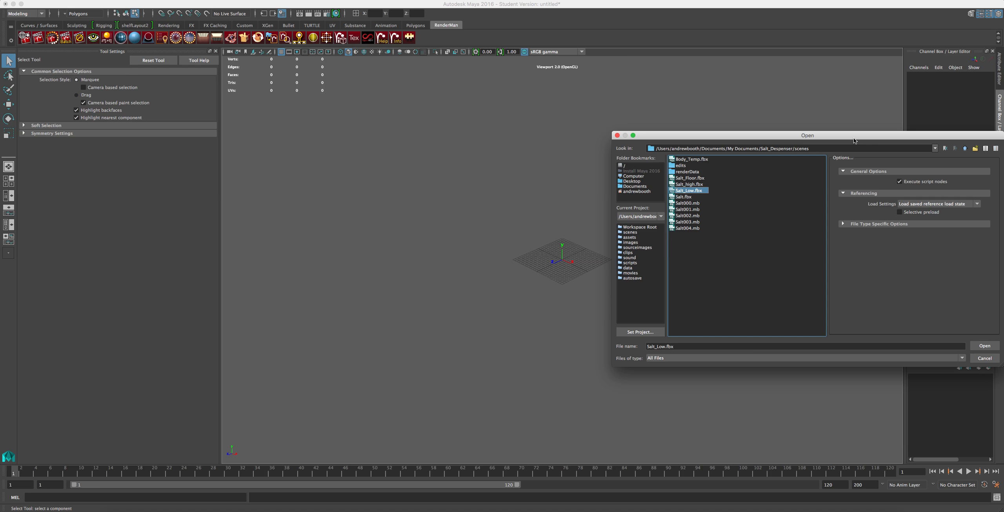
left_click_drag(855, 138, 687, 116)
left_click(680, 204)
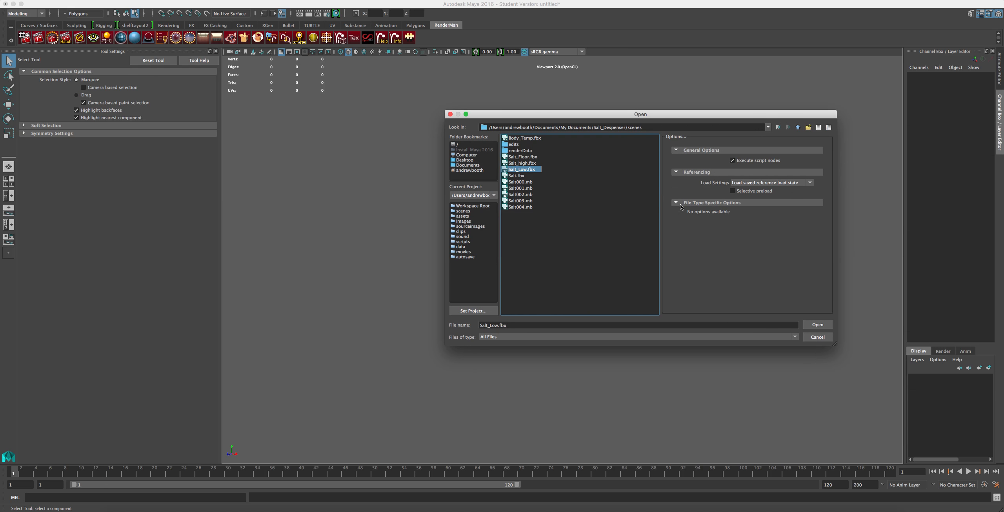
left_click(817, 325)
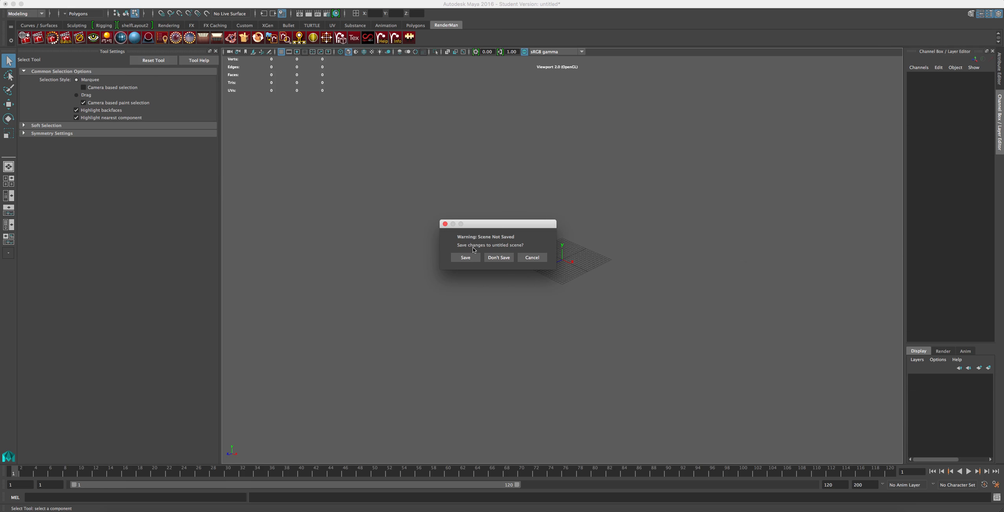
left_click(499, 257)
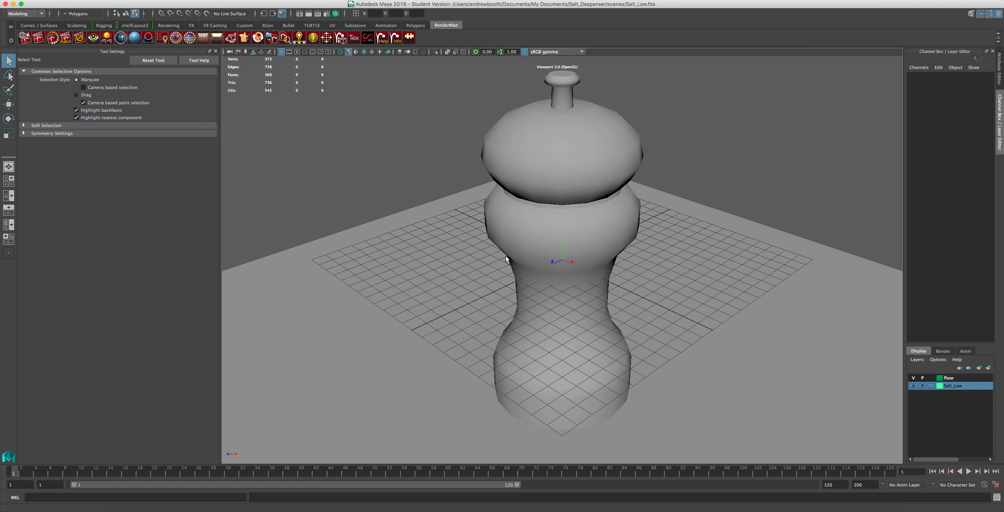
Step: Check the salt dispenser in wireframe, return to shaded display and hide the viewport grid
scroll(490, 254, "down", 5)
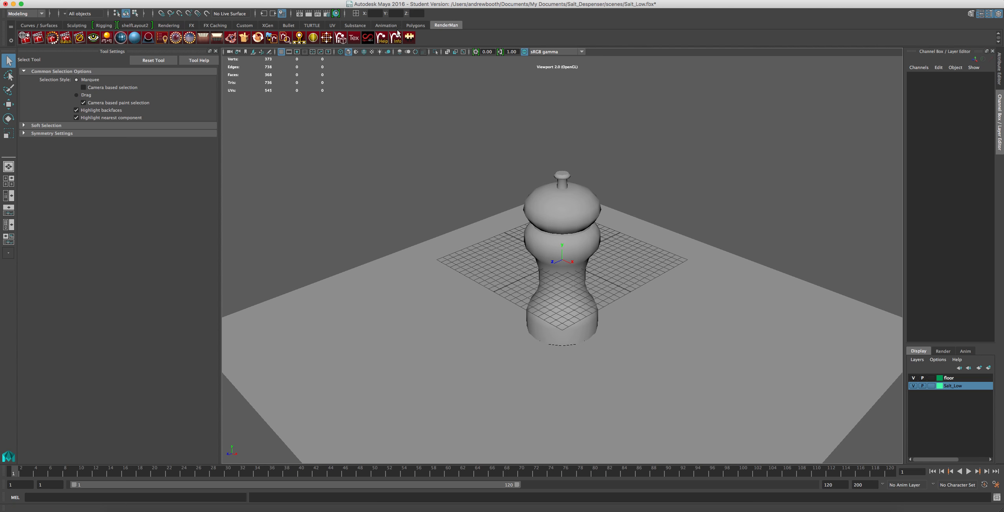
left_click(341, 52)
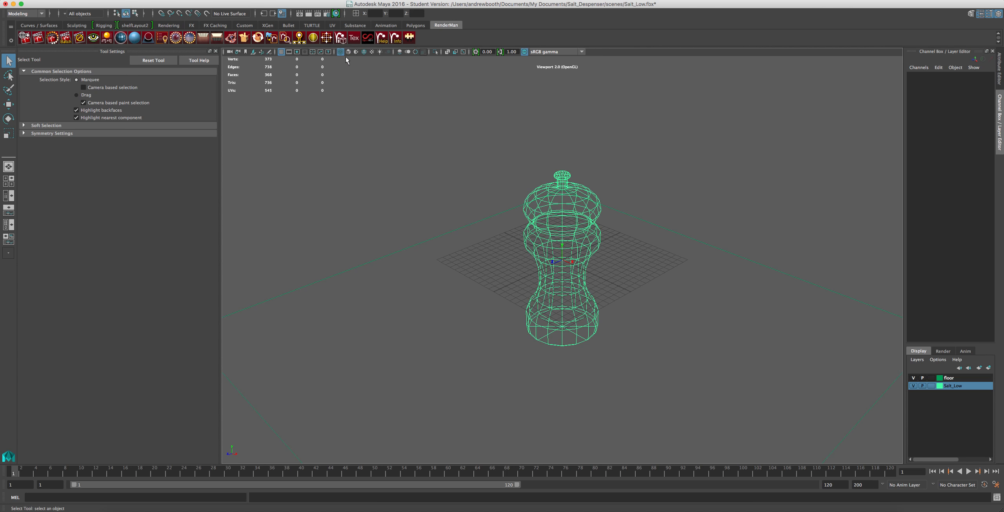
key("5")
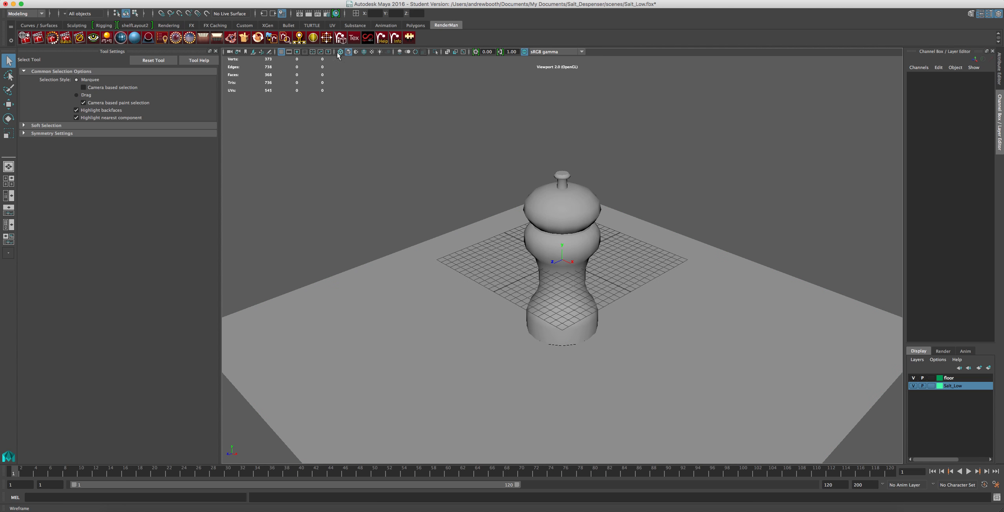
left_click(282, 52)
Step: Delete the floor plane beneath the salt dispenser
left_click(514, 259)
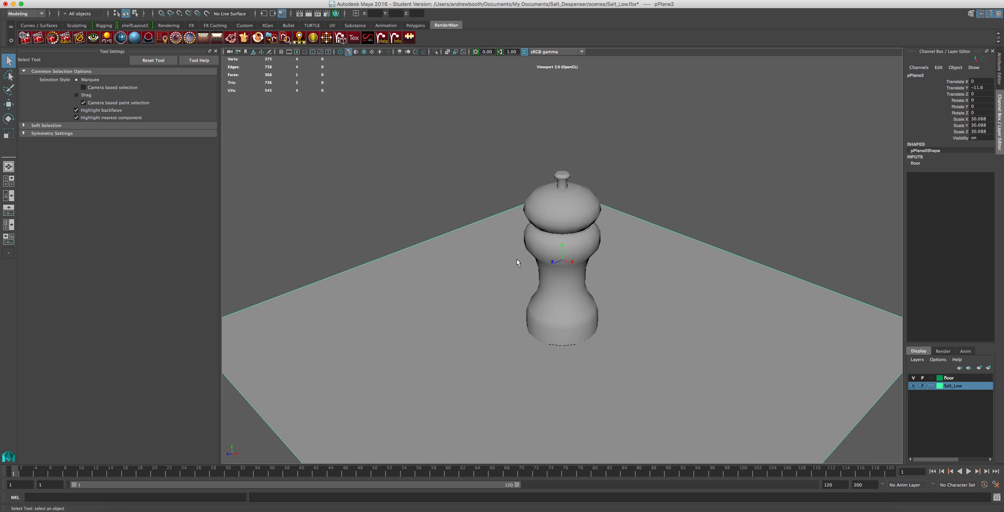
key("Delete")
scroll(530, 242, "up", 3)
scroll(514, 253, "down", 2)
scroll(510, 261, "down", 2)
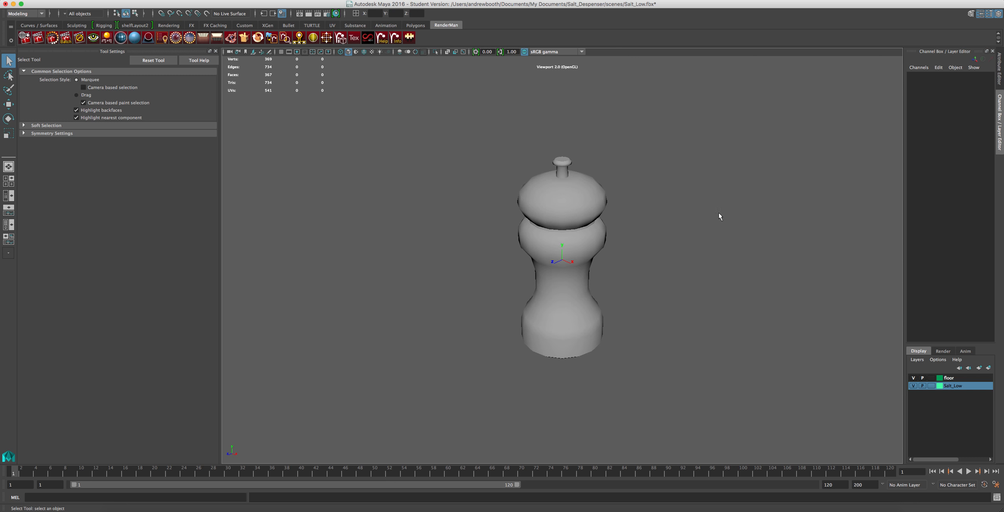
Step: Export only the salt dispenser mesh as FBX, replacing the existing Salt_Low.fbx in the scenes folder
left_click(553, 210)
left_click(51, 4)
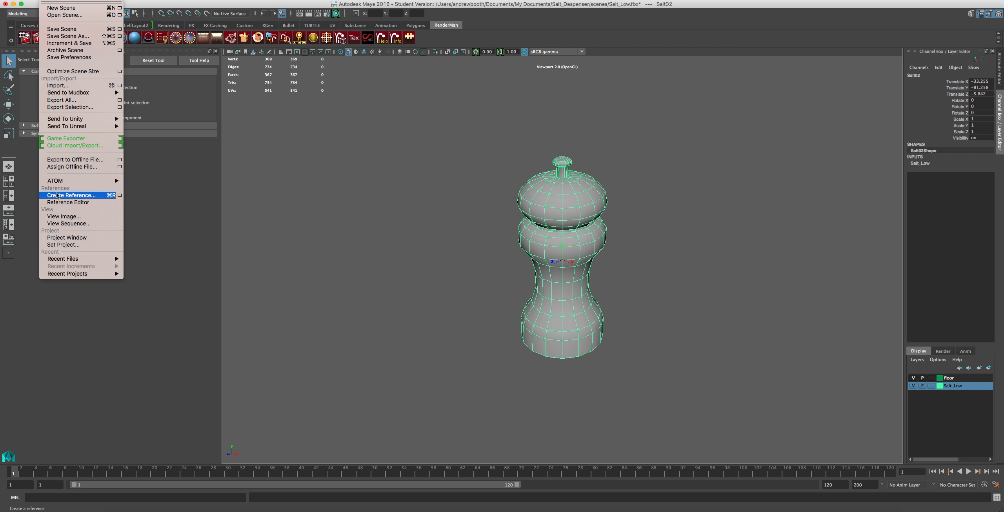
left_click(79, 108)
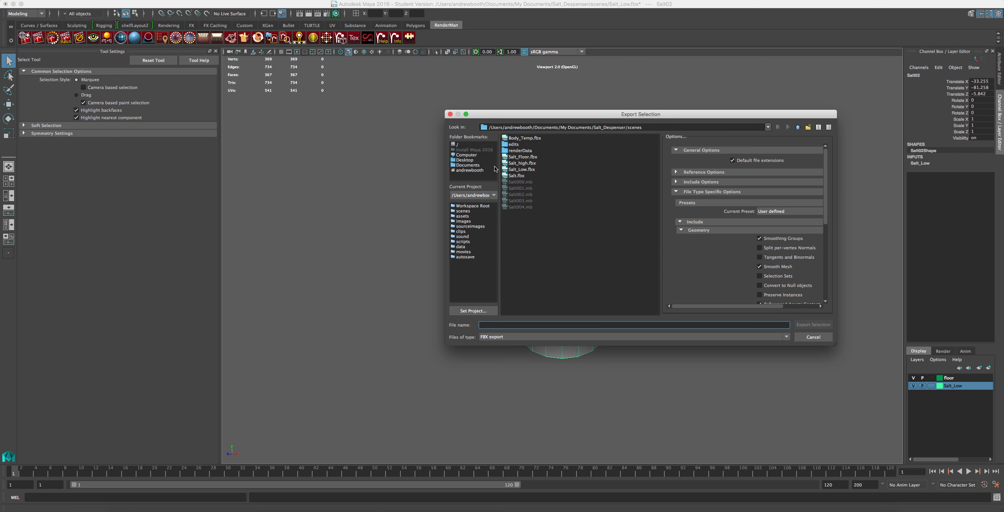
left_click(519, 170)
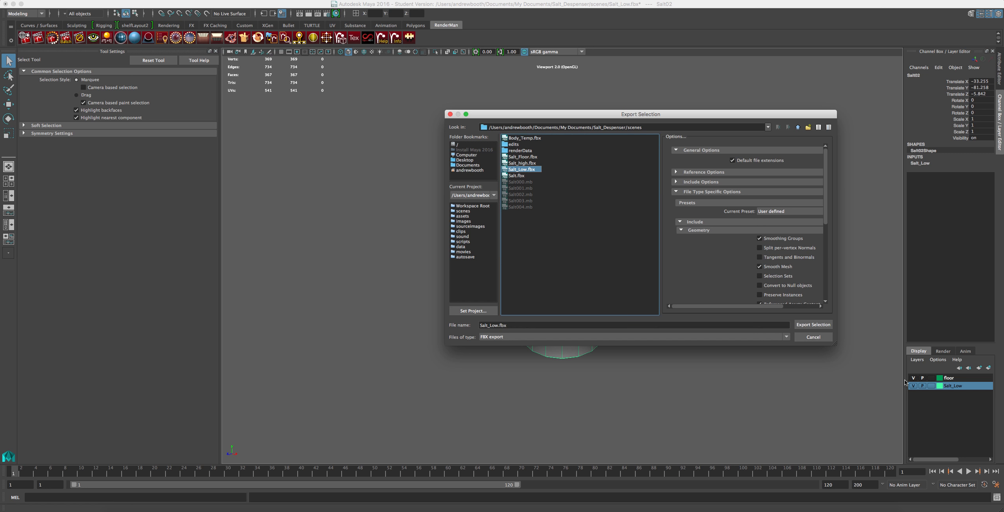
left_click(821, 325)
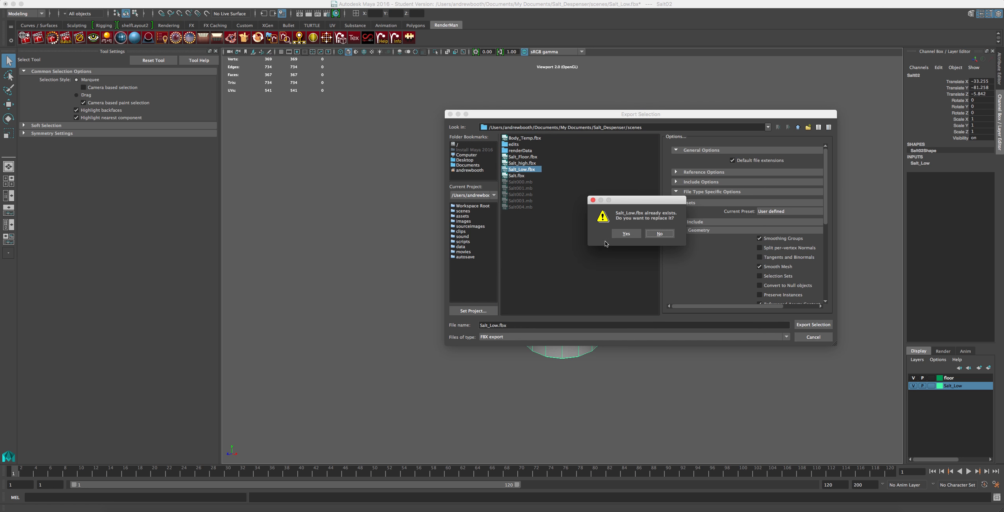
left_click(636, 236)
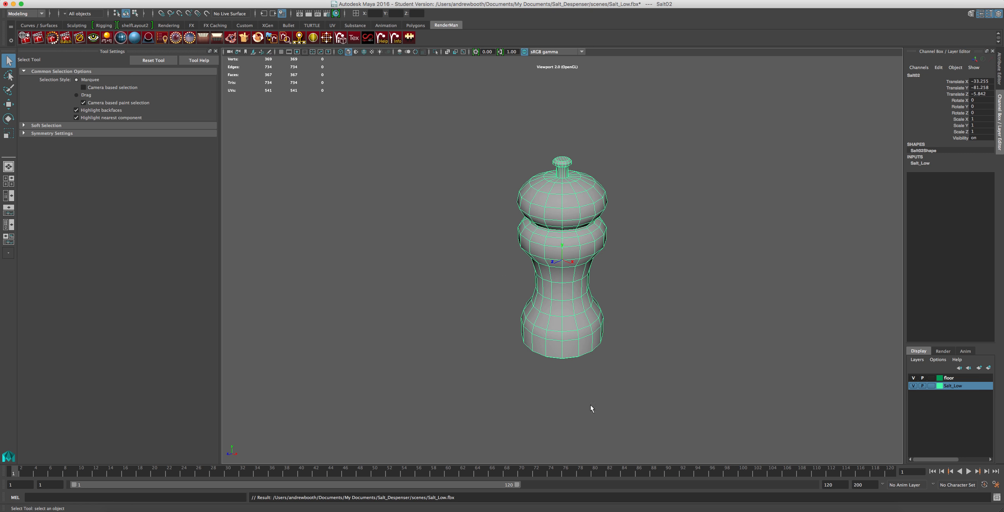
Step: Close Maya without saving the changes to the open Salt_Low.fbx scene
scroll(454, 363, "up", 3)
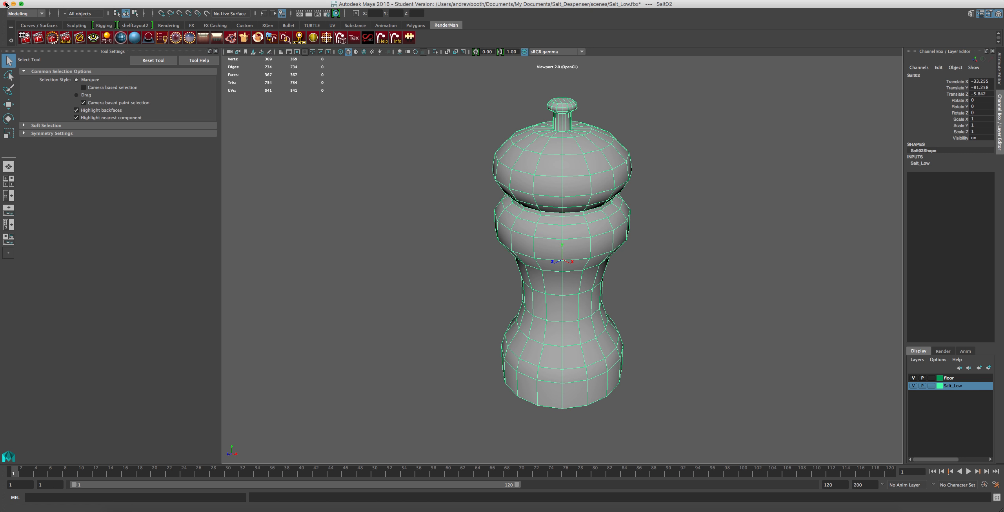
left_click(5, 4)
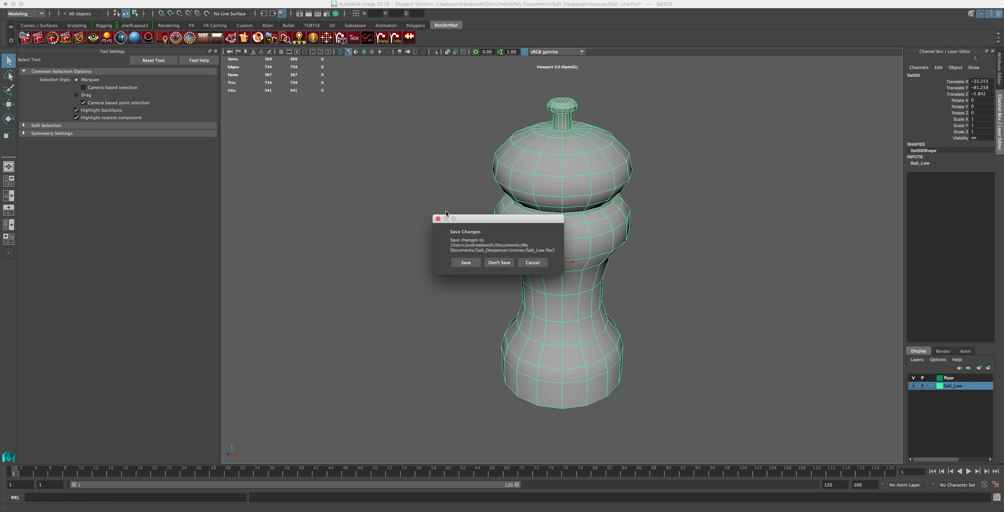
left_click(499, 263)
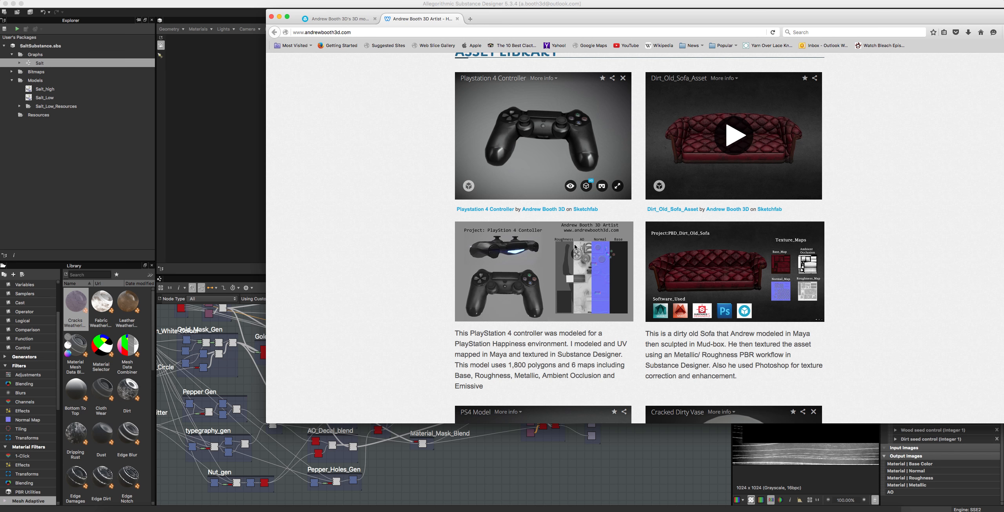
Step: Switch to Finder, duplicate Salt_Low.fbx in the scenes folder and move the copy into the Salt Sub folder
left_click(121, 509)
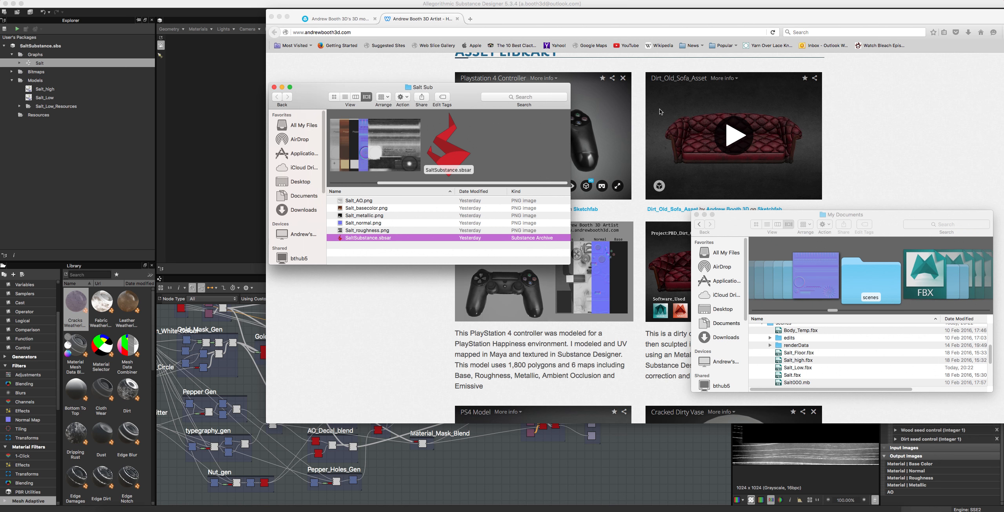
right_click(792, 368)
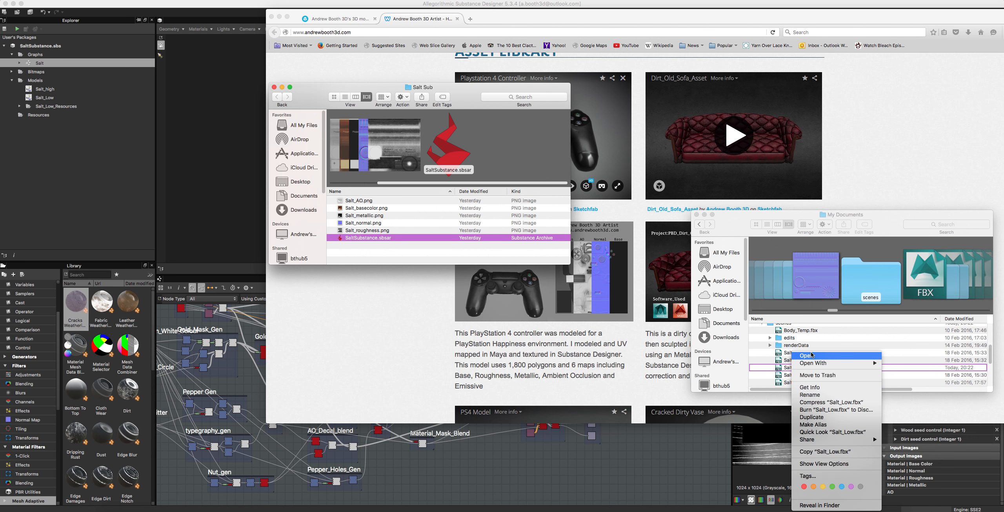
left_click(812, 418)
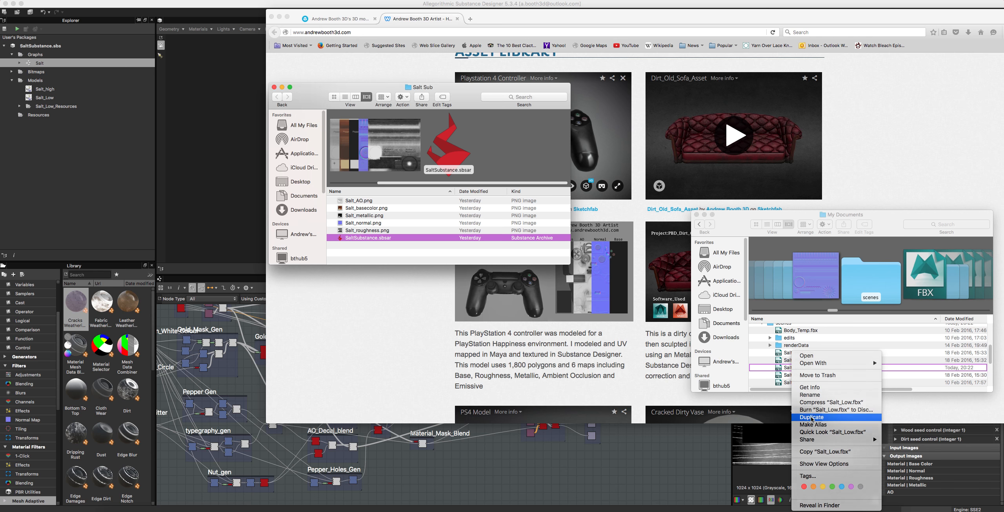
left_click_drag(800, 368, 367, 222)
Step: Rename the copied FBX file in the Salt Sub folder as Salt.fbx
right_click(365, 217)
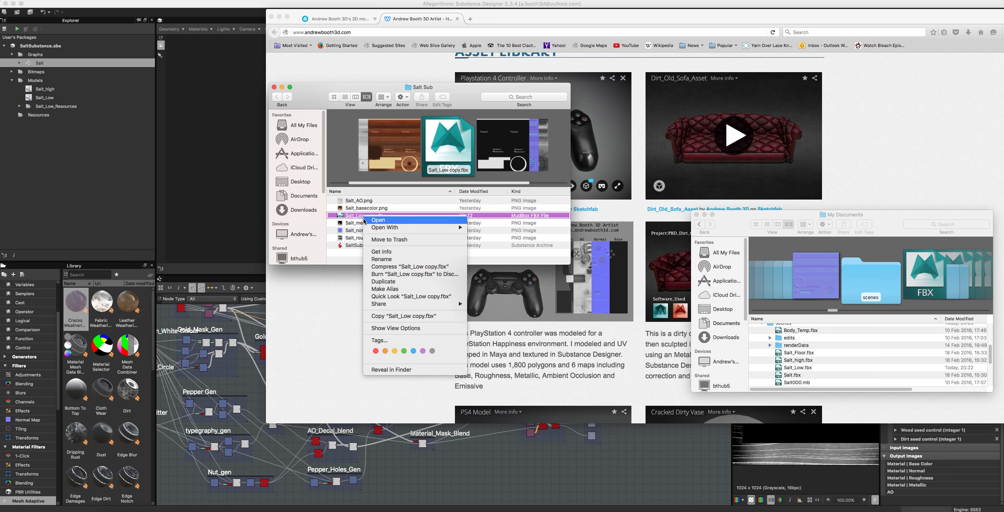
left_click(362, 216)
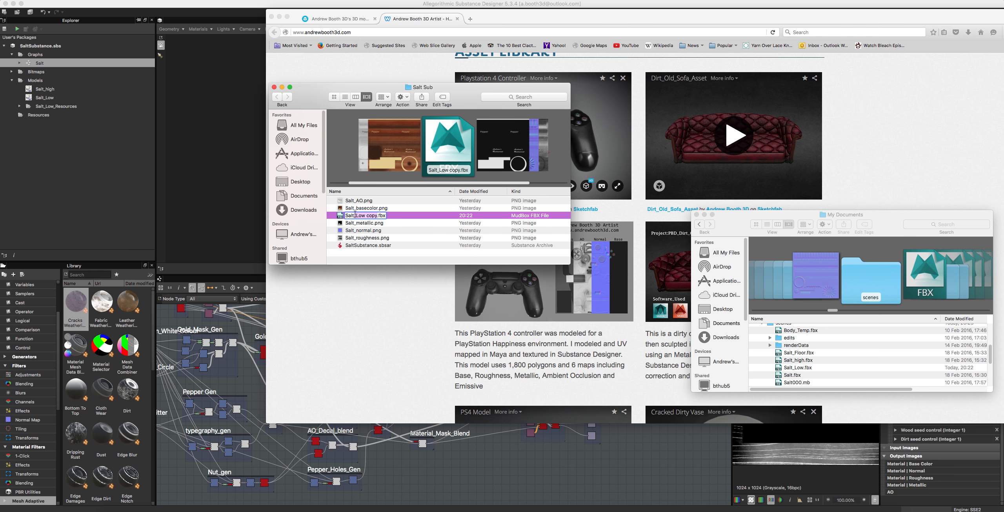
key("BackSpace")
key("Return")
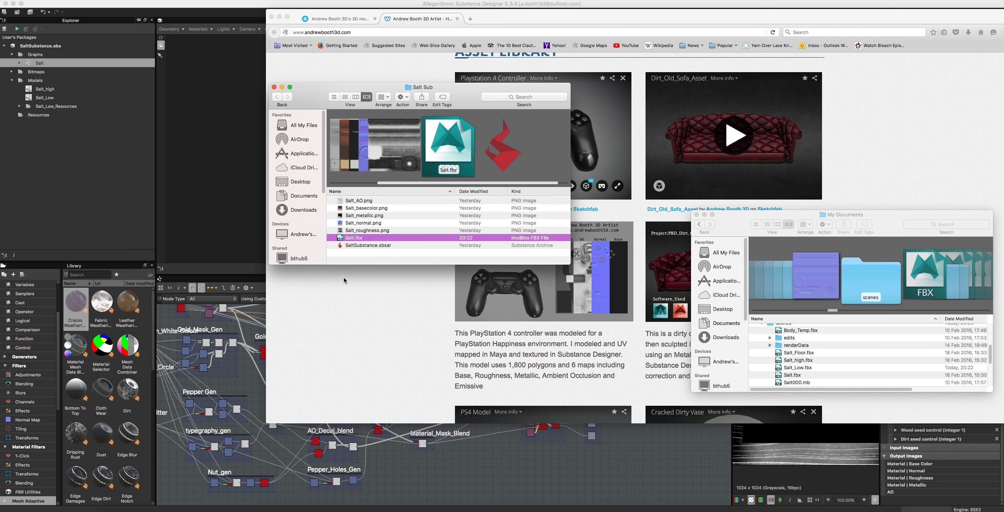
Step: Move SaltSubstance.sbsar out of the Salt Sub folder into the Substance project folder
left_click(370, 246)
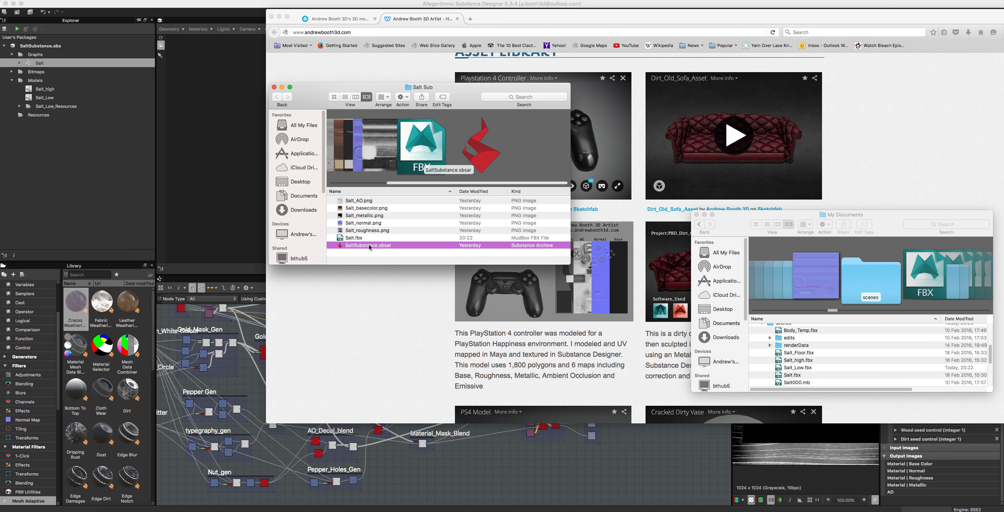
right_click(369, 245)
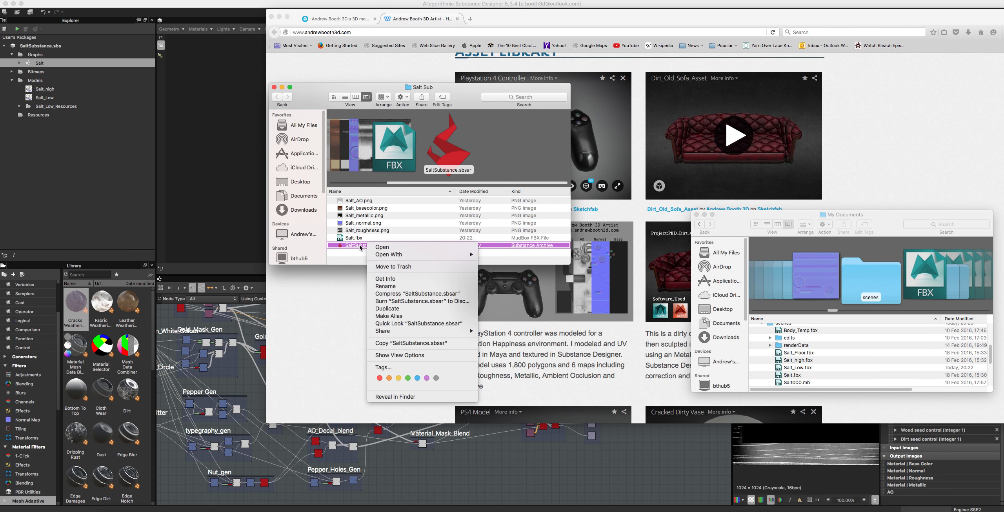
left_click(310, 241)
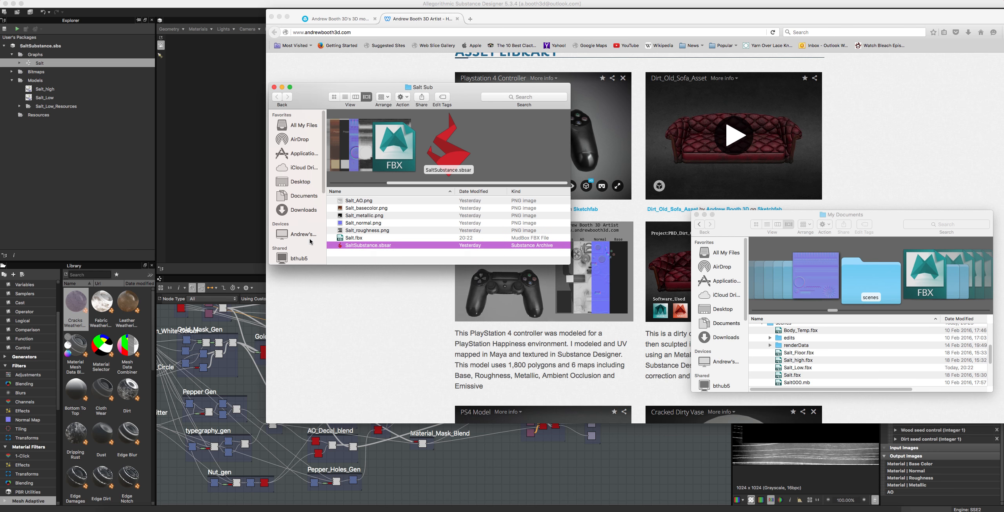
left_click(345, 97)
left_click(335, 98)
left_click(346, 97)
left_click(356, 97)
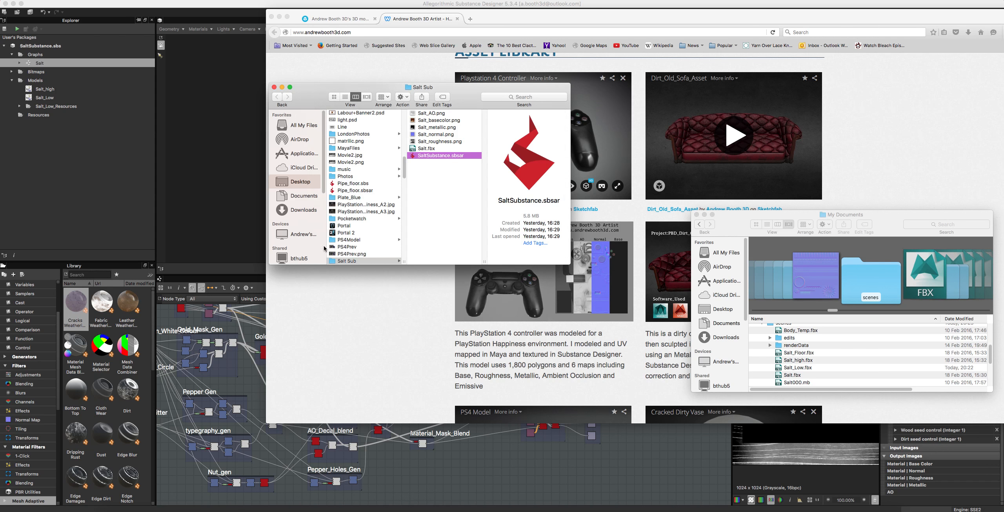
left_click_drag(470, 158, 103, 123)
left_click_drag(455, 156, 787, 376)
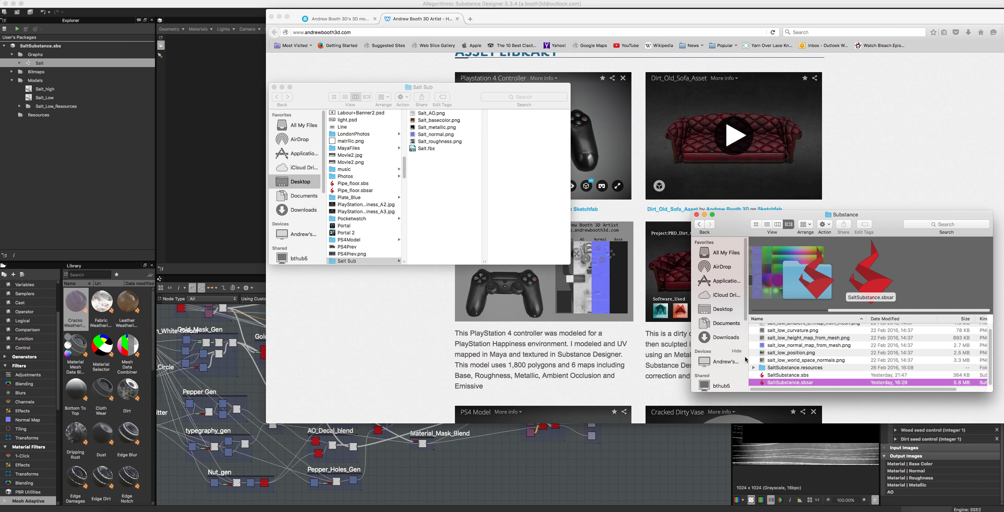
Step: Examine the baked map files in the Substance folder and the matching maps under Salt_Low_Resources in Substance Designer
scroll(822, 328, "up", 1)
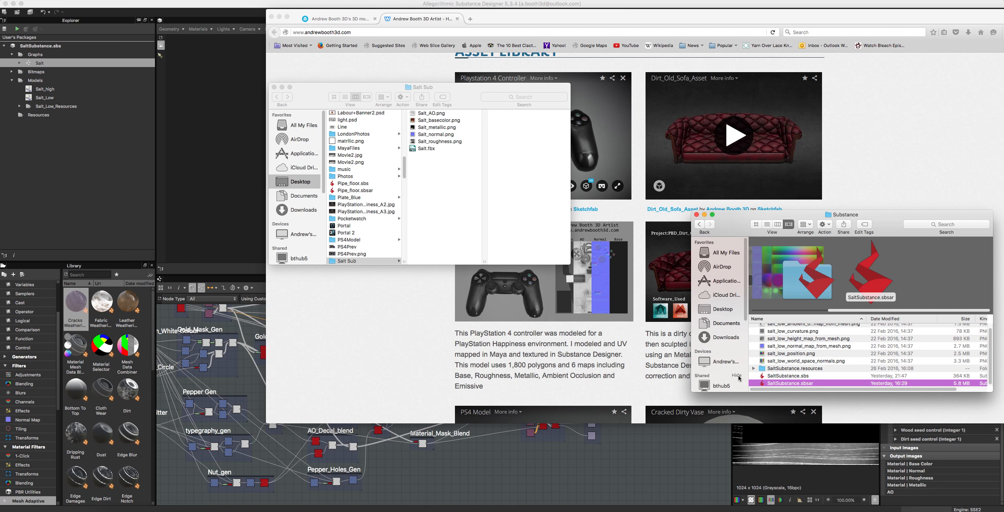
scroll(780, 380, "up", 2)
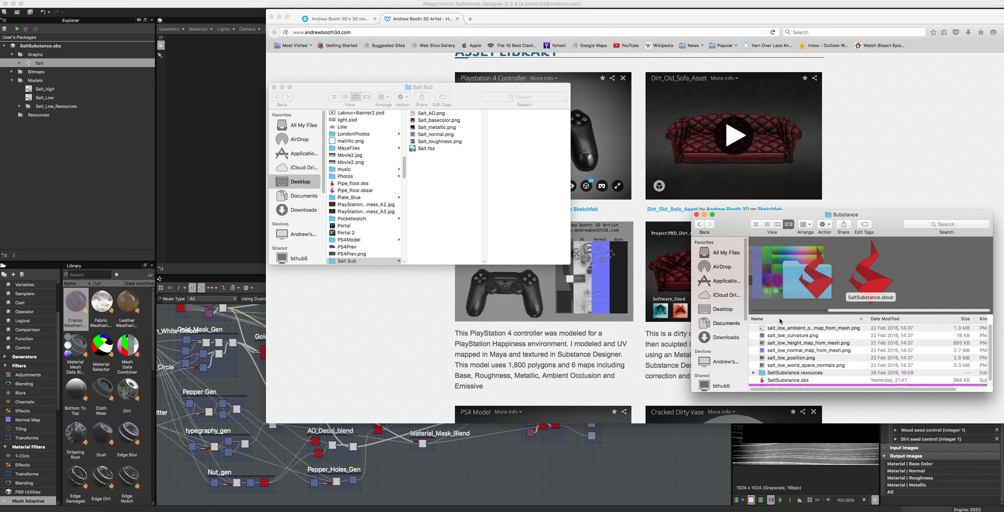
left_click(844, 343)
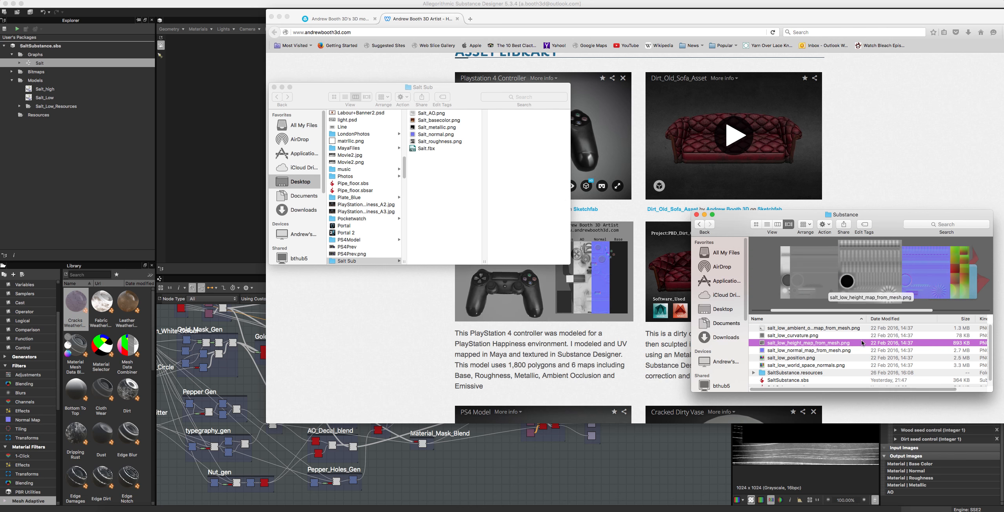
left_click(870, 248)
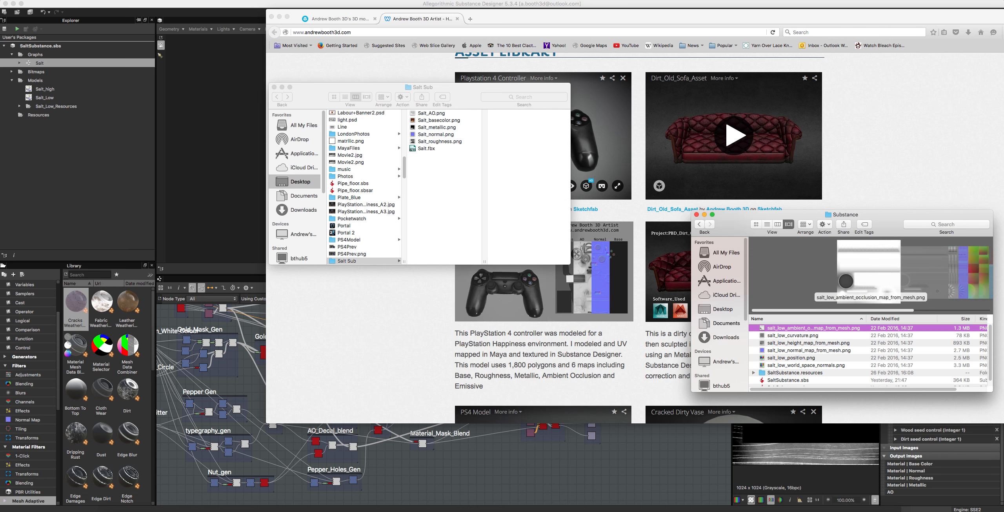
left_click(90, 196)
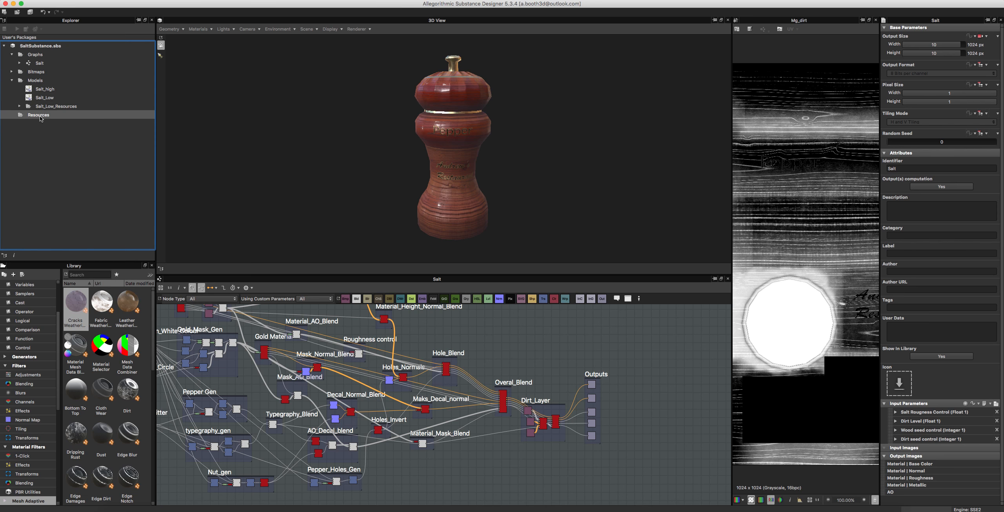
left_click(18, 108)
left_click(19, 107)
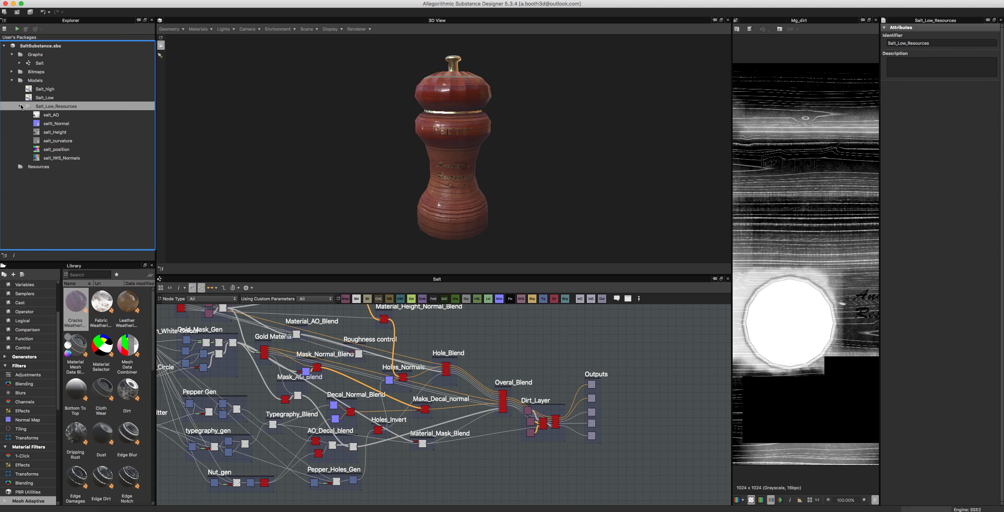
left_click(55, 149)
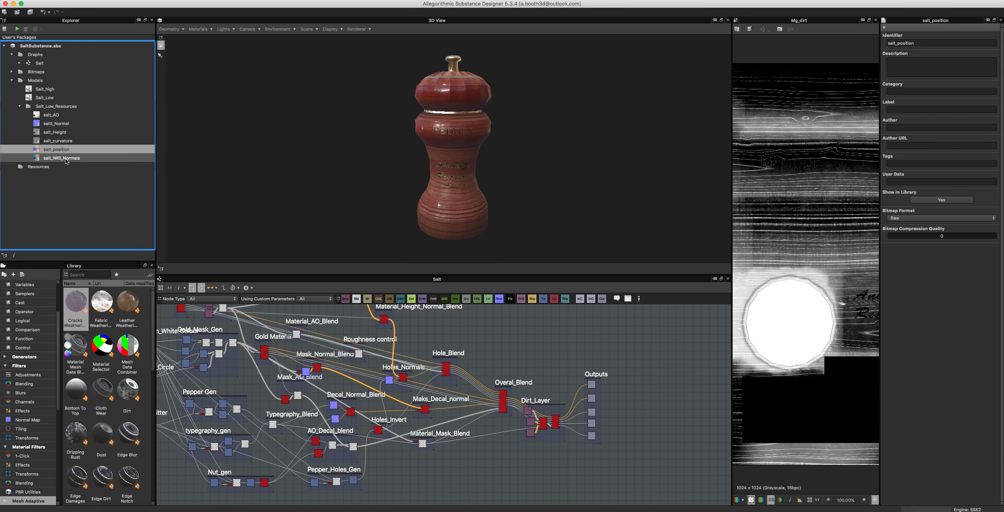
left_click(61, 159)
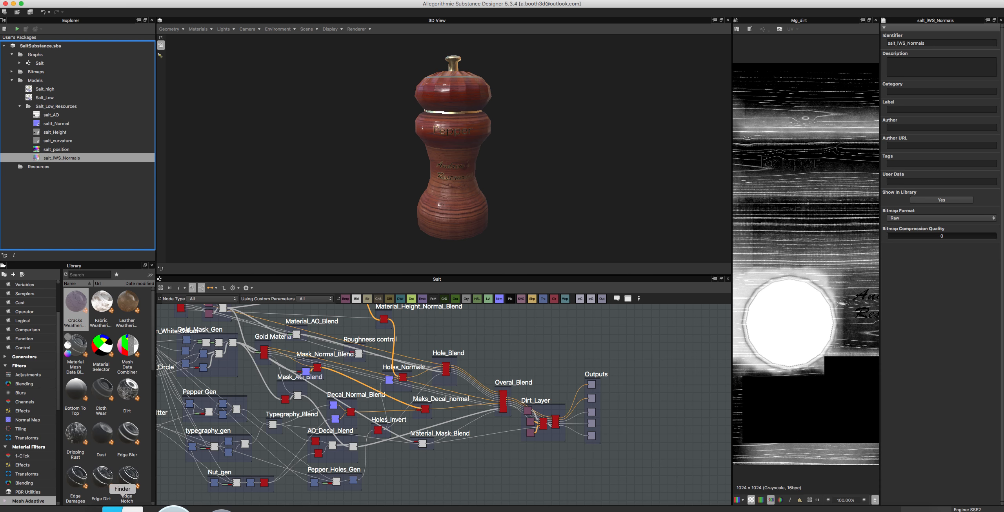
Step: Switch back to Finder and examine the previews of the baked mesh maps and SaltSubstance.sbsar in the Substance folder
left_click(122, 510)
scroll(867, 260, "right", 5)
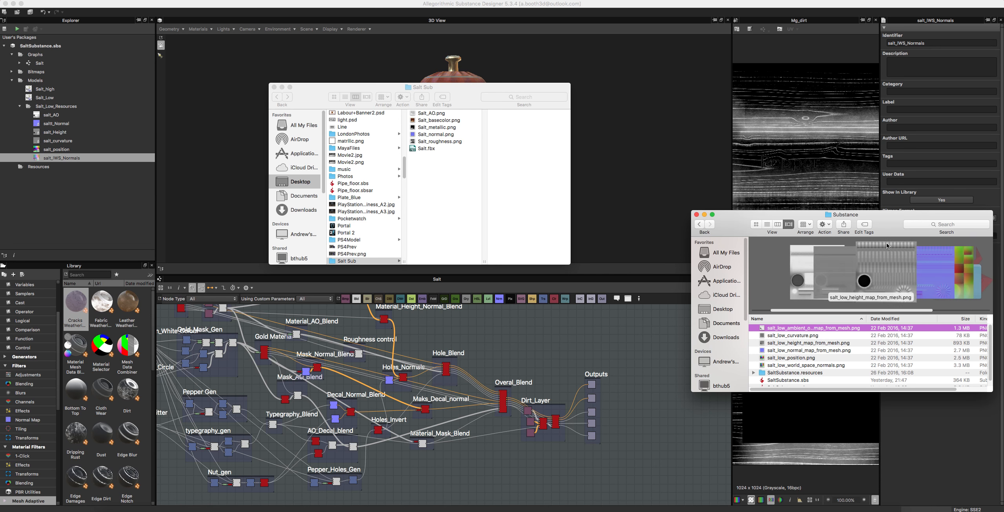
scroll(865, 259, "left", 2)
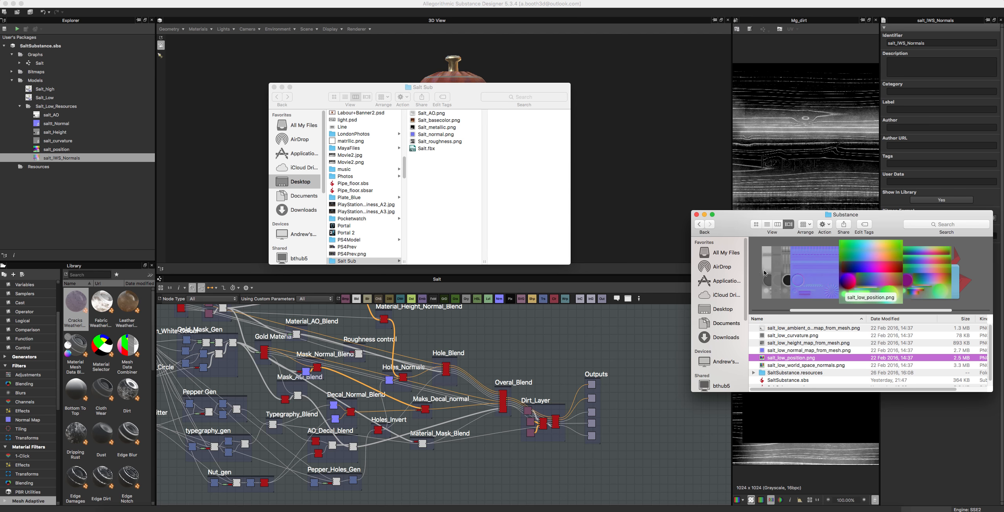
scroll(787, 372, "down", 1)
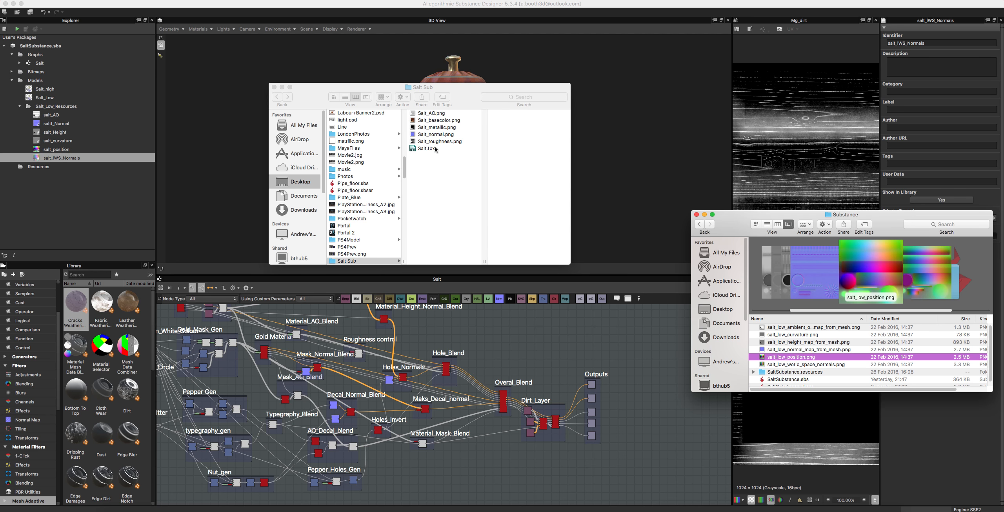
scroll(795, 359, "down", 2)
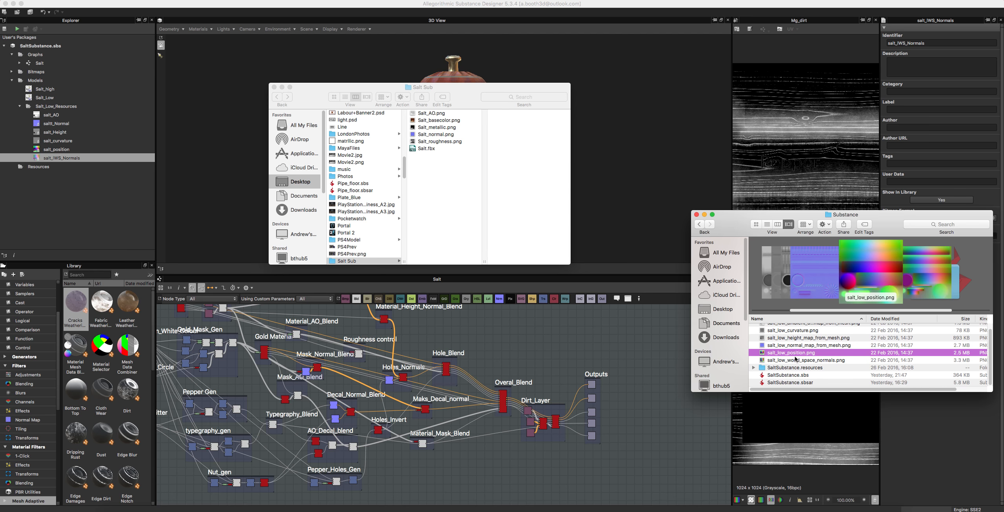
left_click(802, 383)
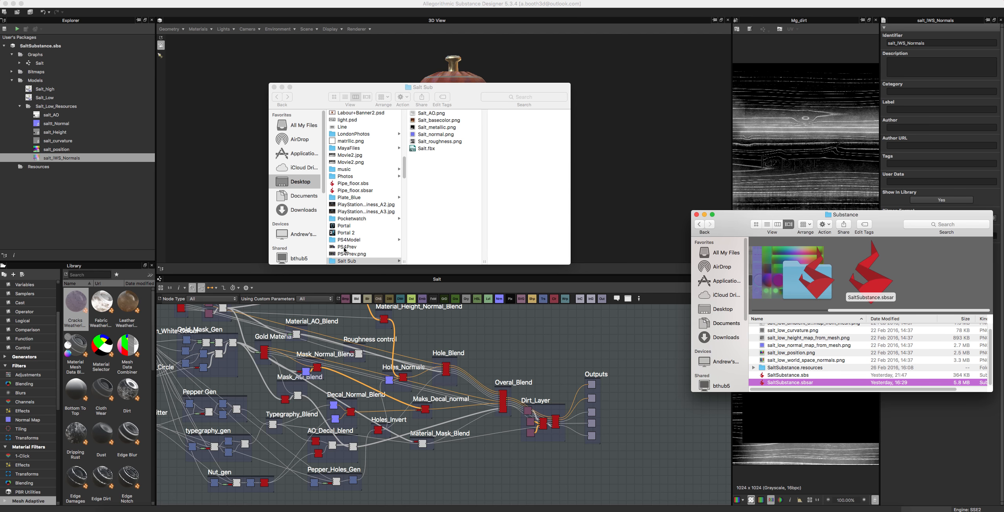
left_click(343, 261)
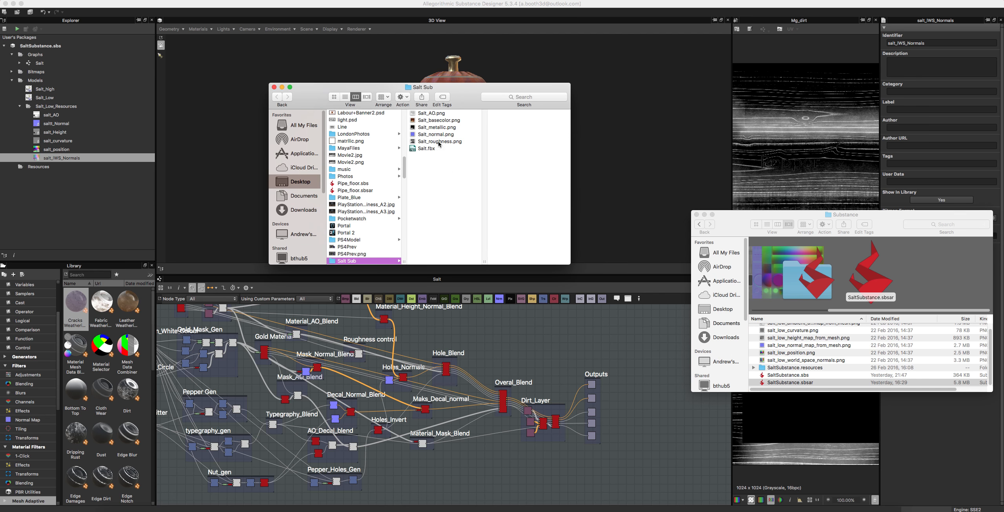
key("Return")
left_click(377, 205)
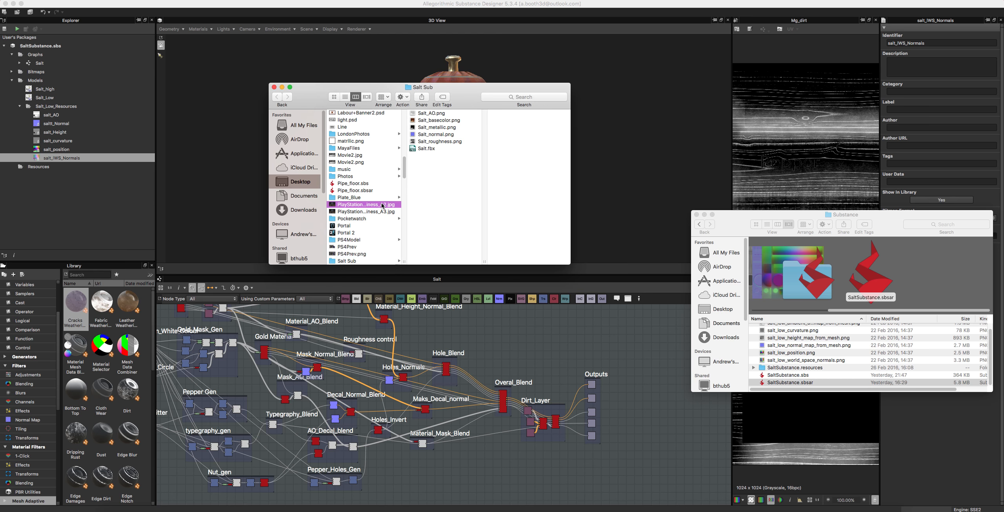
left_click(359, 261)
right_click(346, 254)
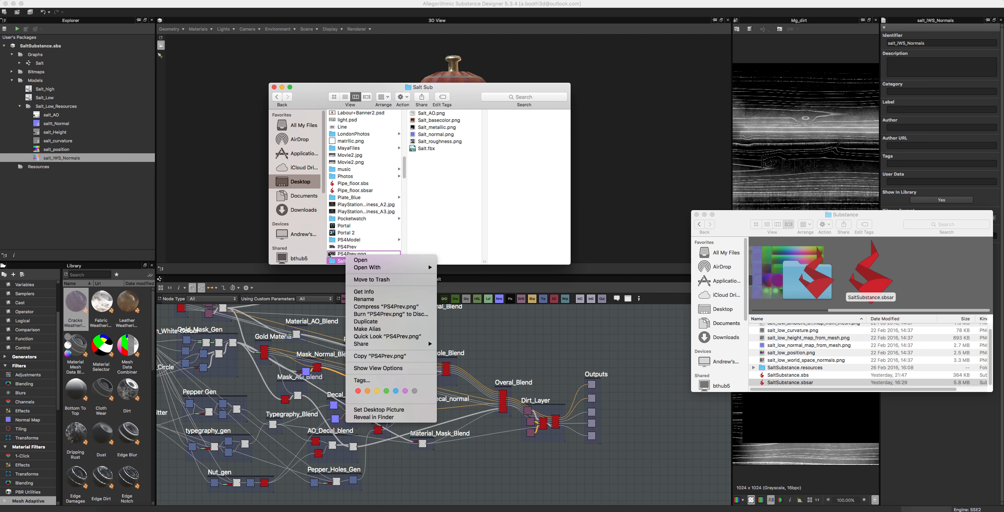
left_click(341, 246)
left_click(346, 183)
Step: Compress the Salt Sub folder on the Desktop into a zip archive
left_click(349, 261)
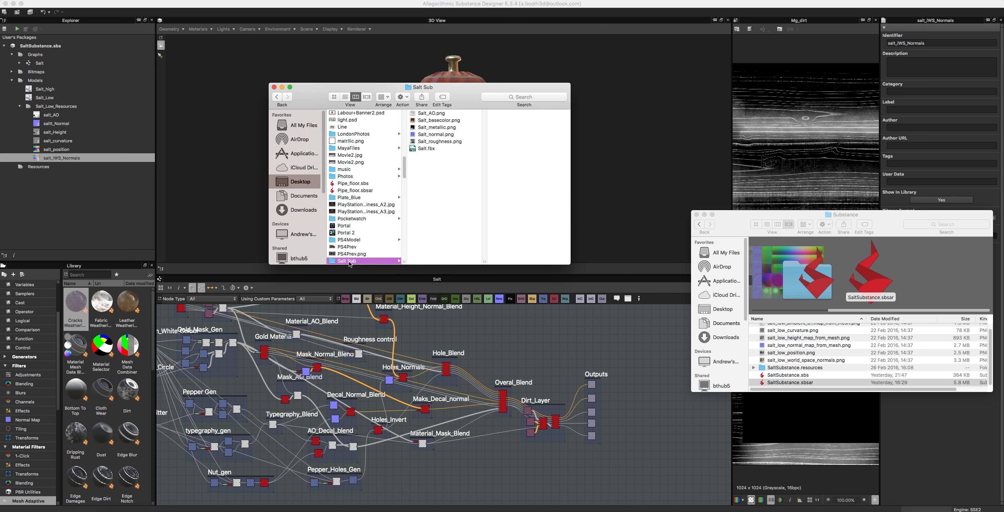
right_click(348, 261)
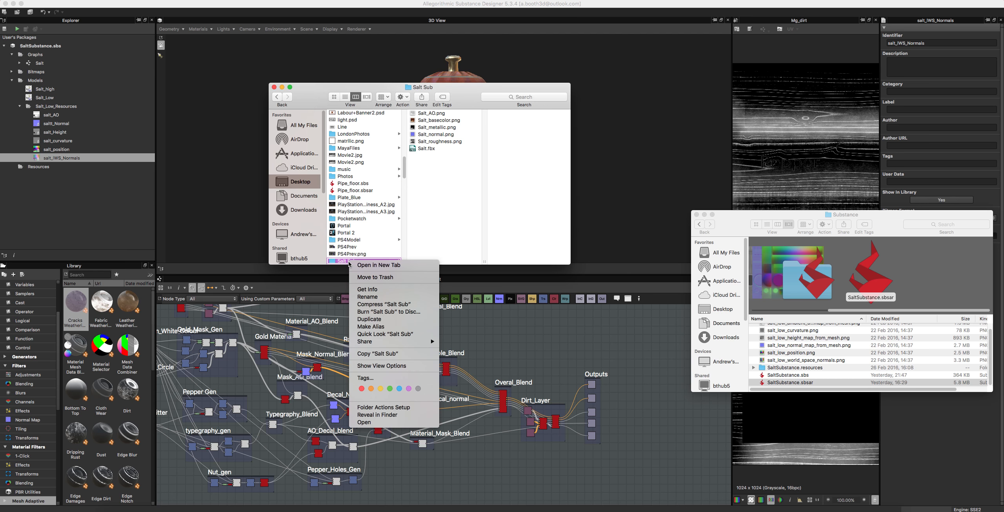
left_click(381, 305)
Step: Arrange the Desktop files by date and select Salt Sub.zip
scroll(392, 217, "up", 15)
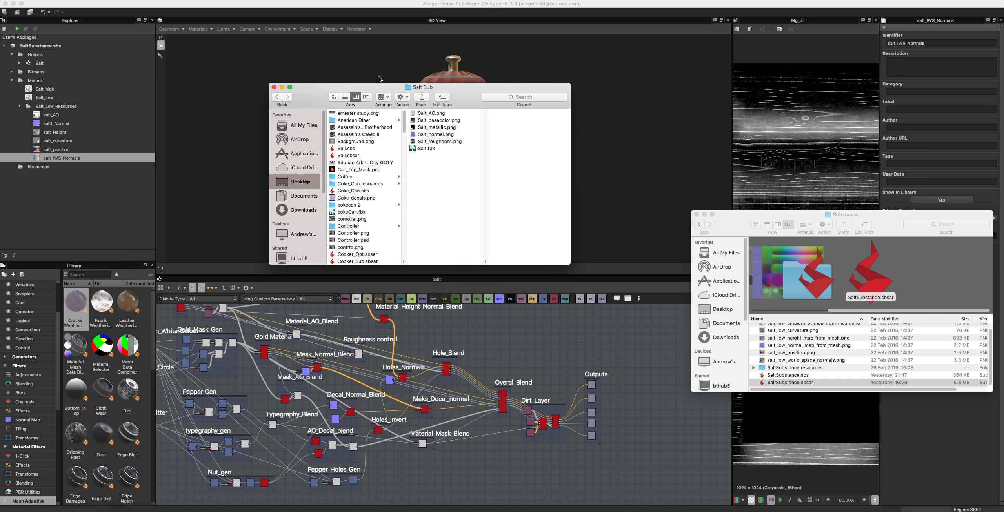
left_click(383, 97)
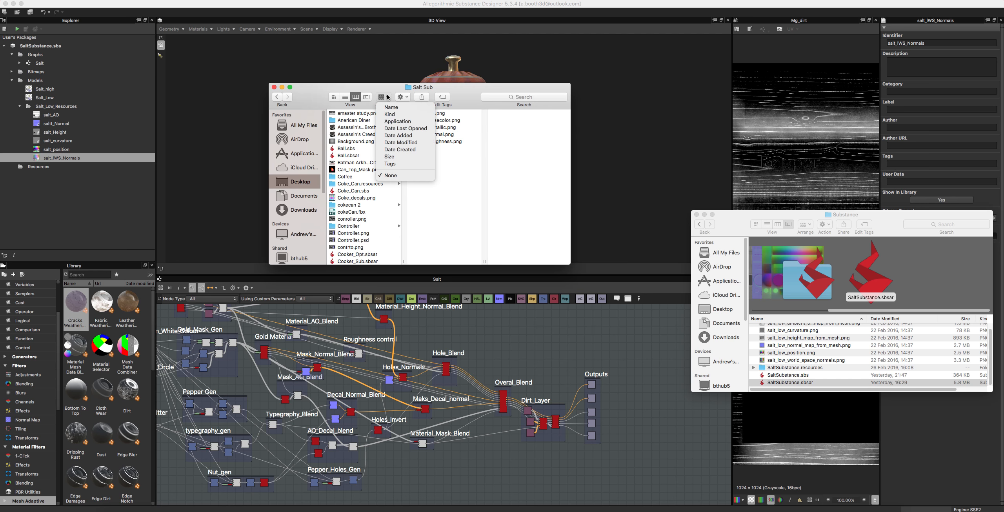
left_click(388, 129)
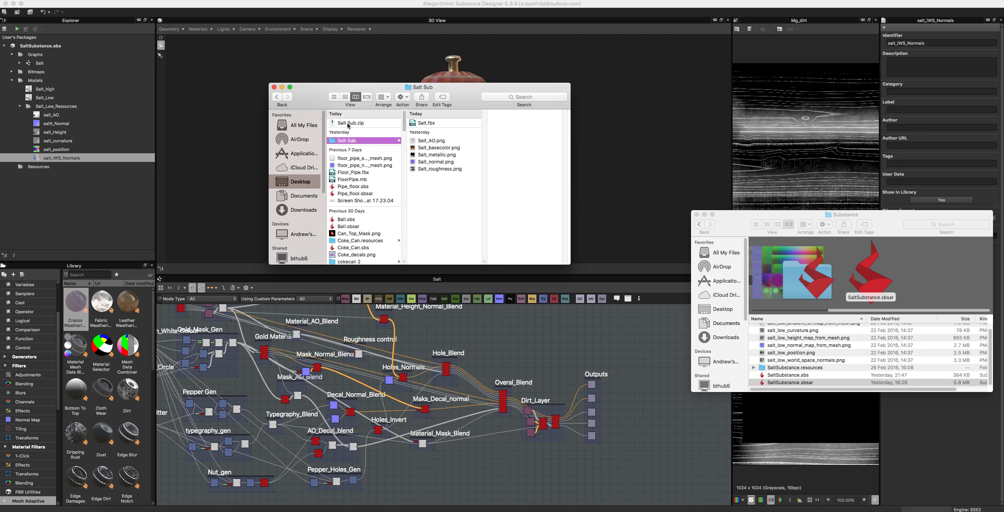
left_click(349, 124)
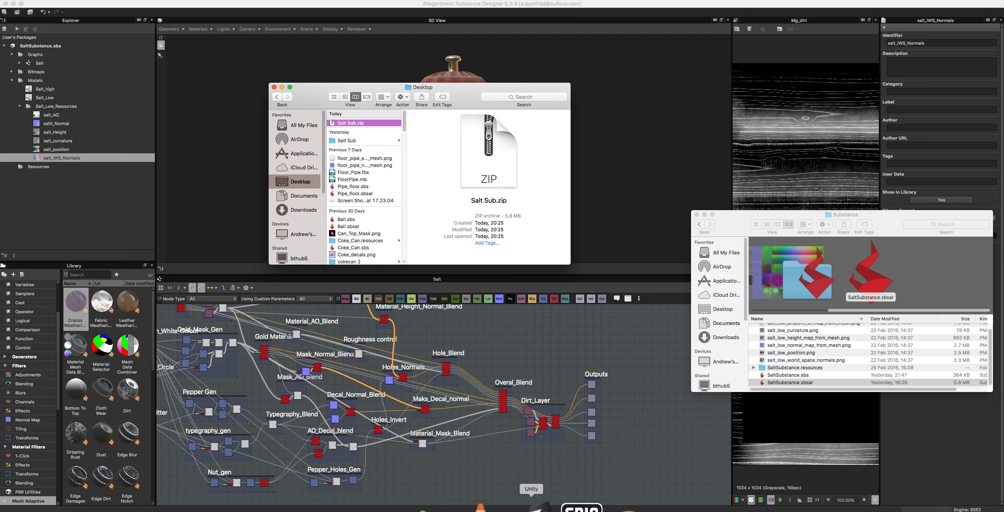
Step: Switch to the web browser and bring up the Sketchfab models page with its Upload new model dialog
left_click(756, 507)
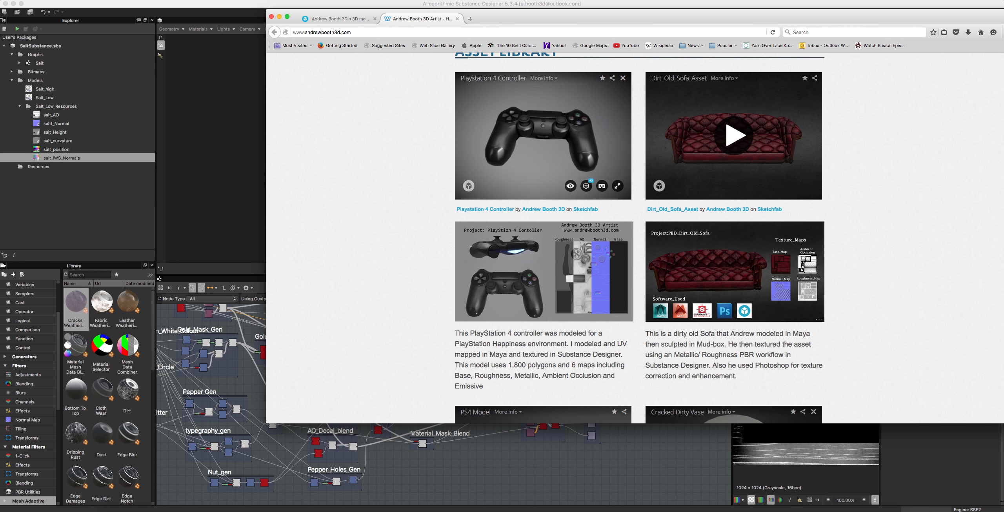
left_click(340, 19)
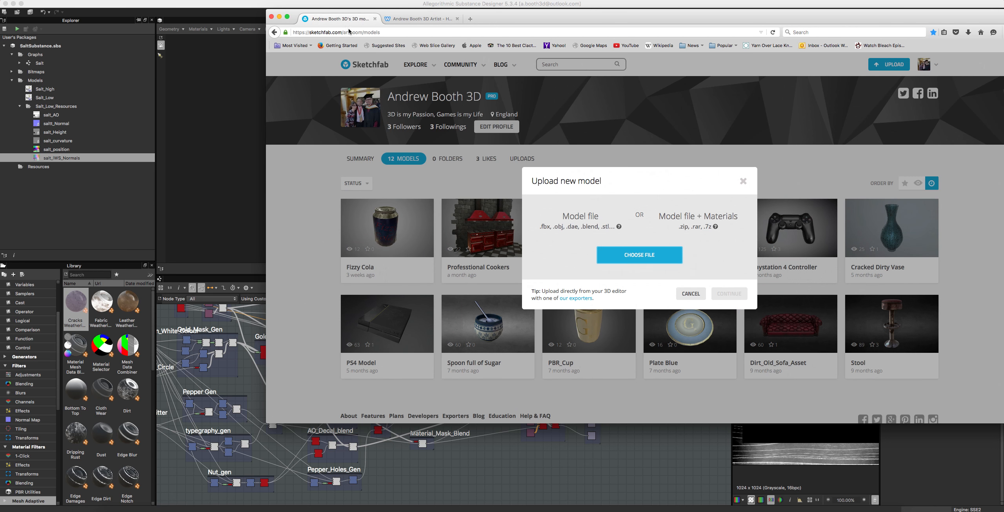
left_click(678, 260)
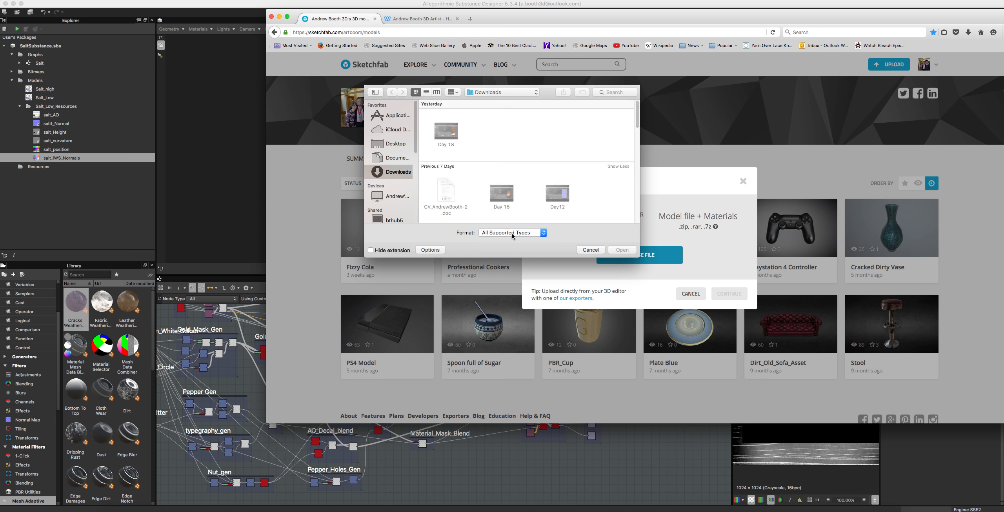
scroll(447, 188, "down", 10)
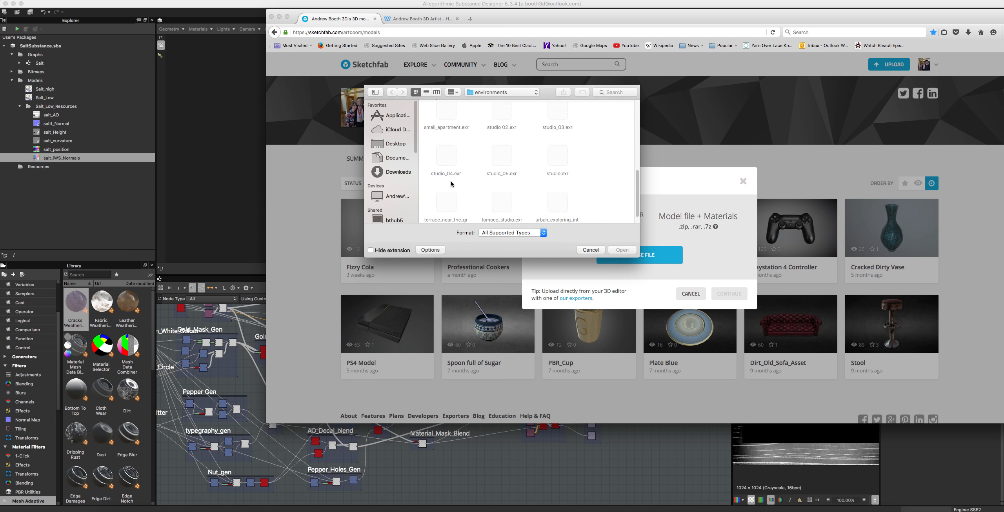
left_click(590, 249)
Step: Add Salt Sub.zip from the Desktop in Finder to Sketchfab's Upload new model dialog and clear the Finder windows away from it
left_click(122, 507)
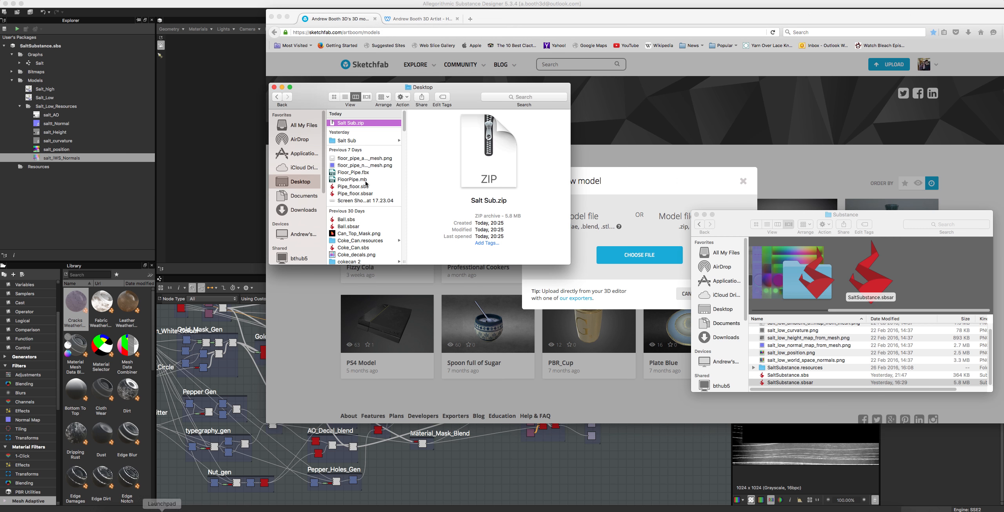
left_click_drag(350, 124, 637, 226)
left_click_drag(495, 93, 197, 75)
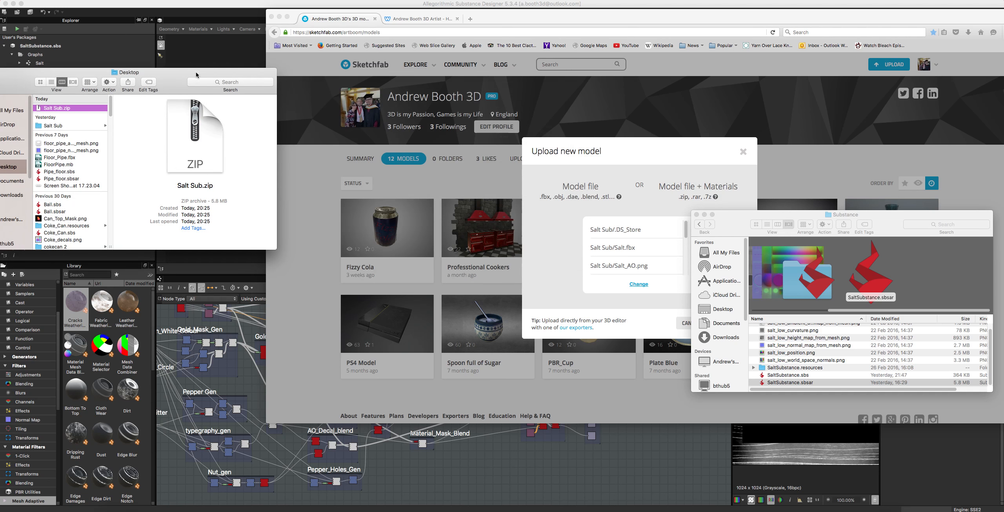
left_click(697, 215)
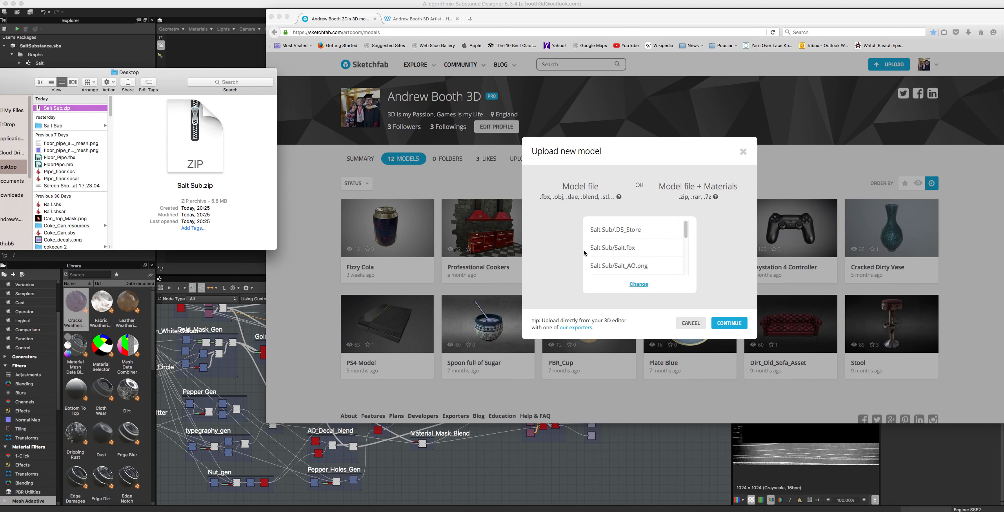
Step: Review the archive's listed files in the Upload new model dialog and continue with the upload
scroll(600, 261, "down", 3)
scroll(620, 265, "up", 3)
left_click(725, 324)
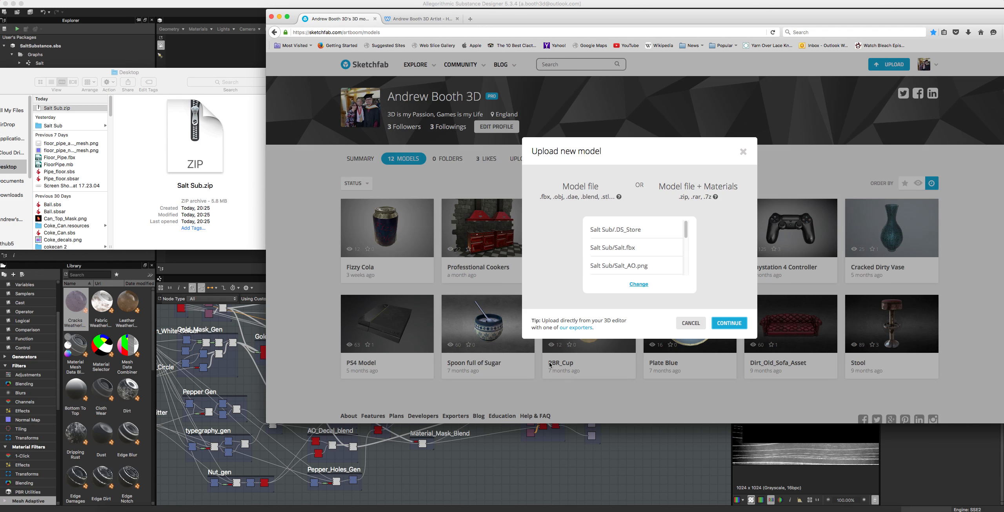
Step: Start uploading Salt Sub.zip and set the model name to Pepper_Grinder
left_click(729, 323)
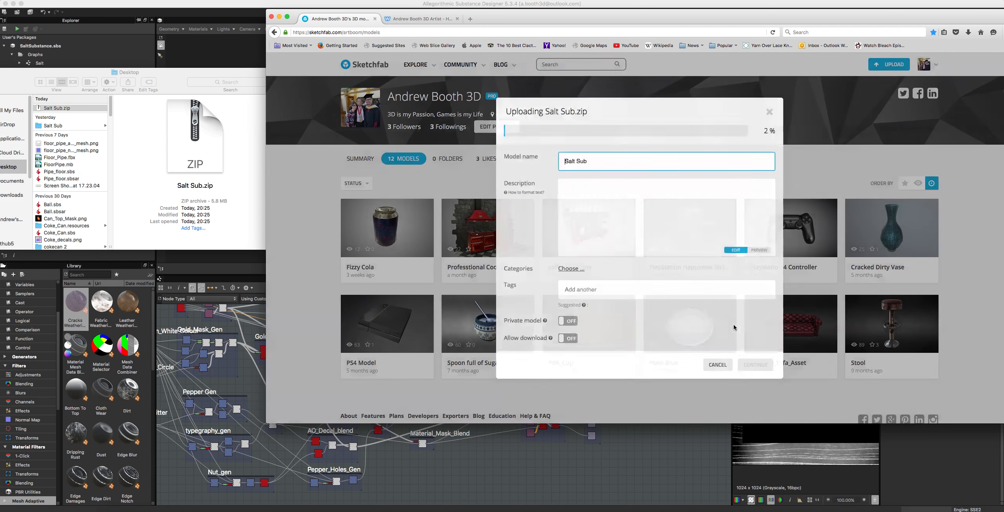
left_click_drag(586, 161, 574, 159)
key("BackSpace")
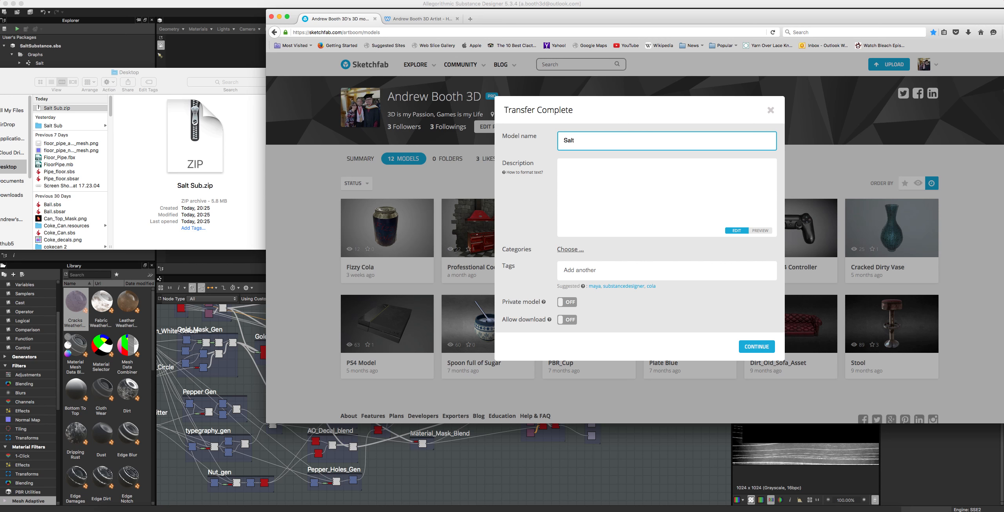
key("BackSpace")
type("Pepper_Gr")
type("inder")
Step: Enter the description "A pepper grinder that I modeled in Maya and texture using Substance Designer for a tutorial Series and a cafe scene."
left_click(575, 166)
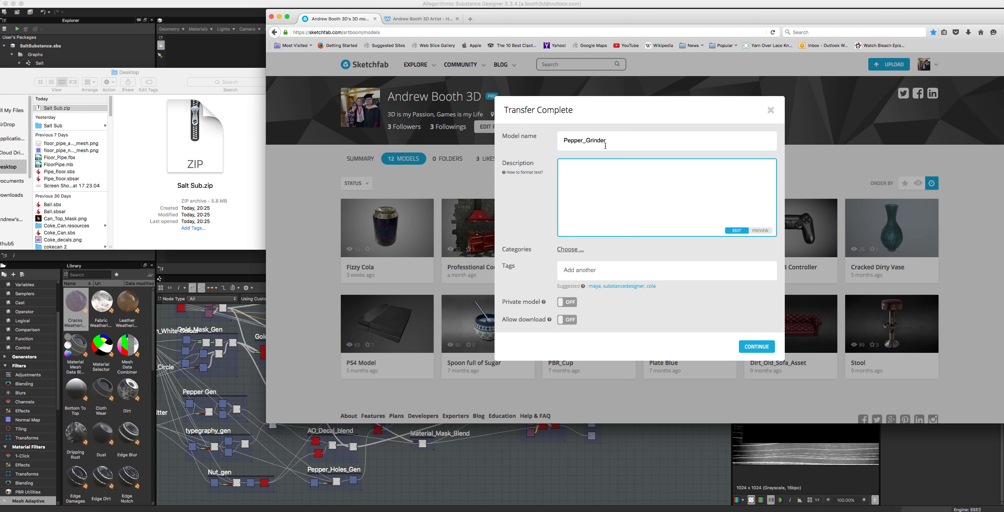
type("AS")
type(" pe")
type("pper grinder")
type(" that I model")
type("ed in May")
type("a and")
type(" texture")
type("usi")
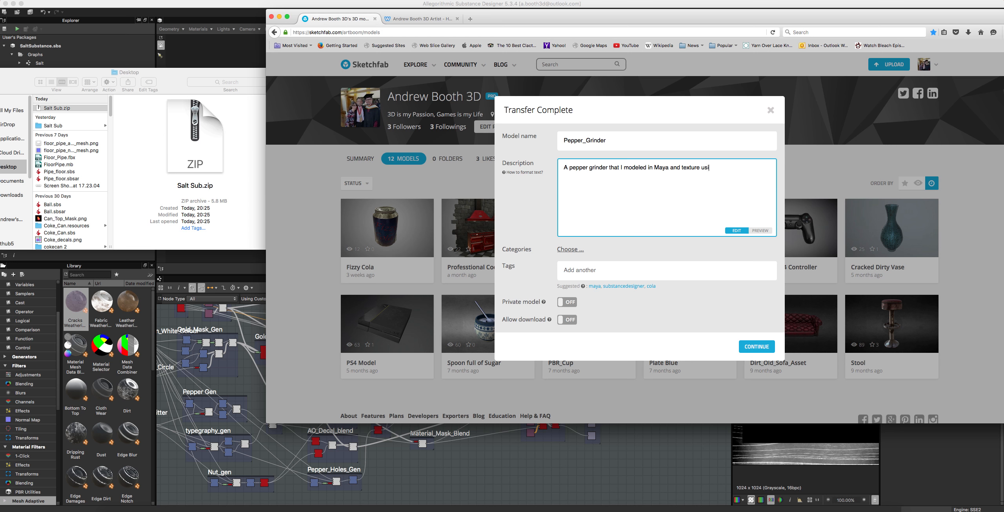
type("ng SUB")
key("BackSpace")
key("BackSpace")
key("BackSpace")
type("Subs")
type("ta")
type("mc")
key("BackSpace")
key("BackSpace")
key("BackSpace")
key("BackSpace")
key("BackSpace")
key("BackSpace")
type("tance Desig")
type("ner ")
type("for a ")
type("tutori")
type("al A")
type("eries and a cafe .")
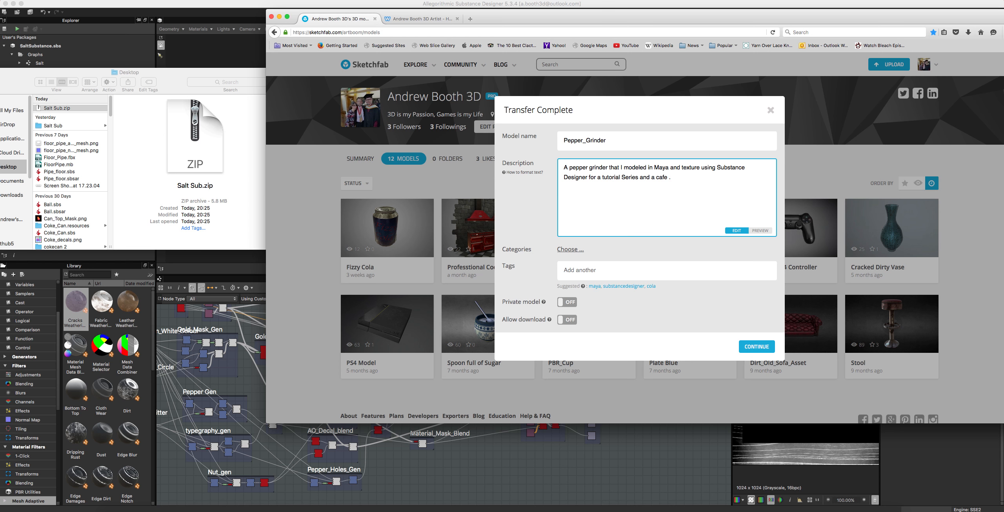
type("ene")
left_click(567, 251)
left_click(567, 251)
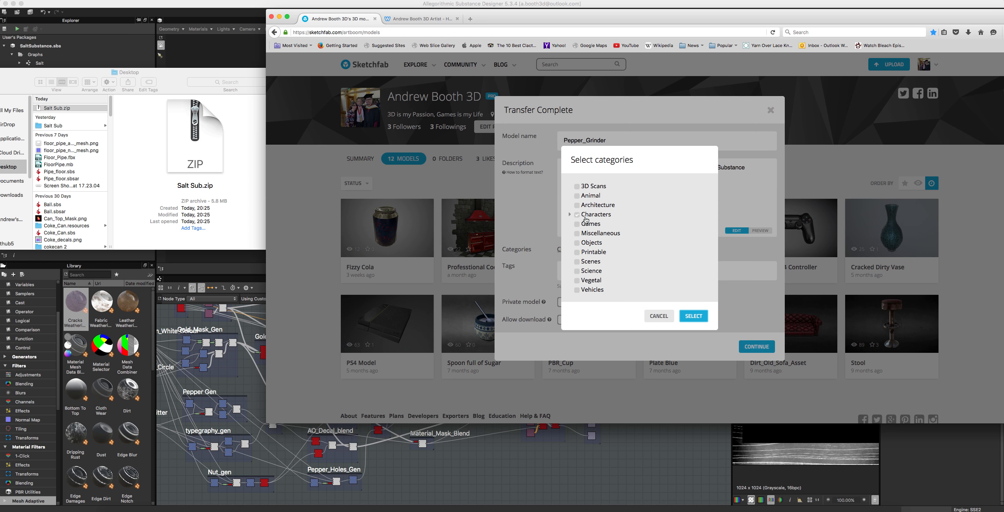
left_click(577, 225)
left_click(588, 233)
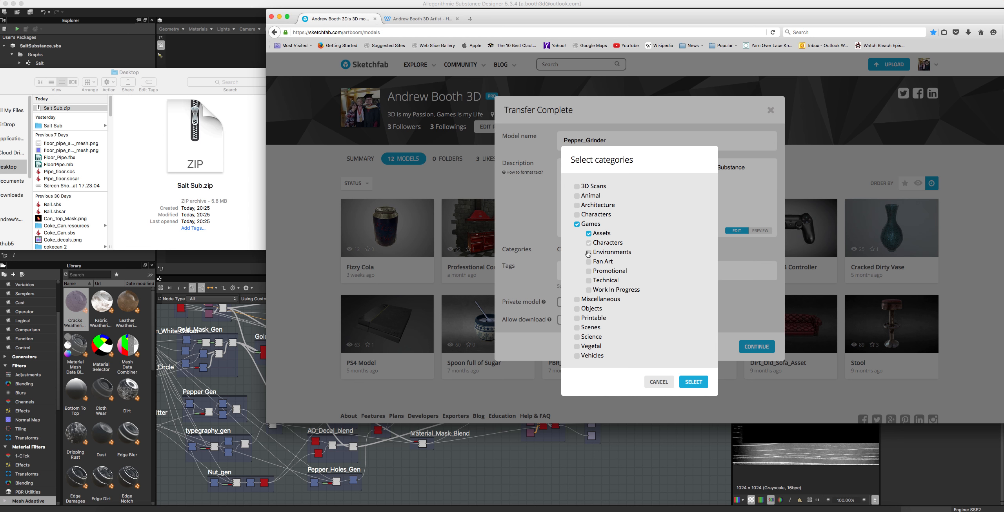
left_click(589, 290)
left_click(576, 300)
left_click(589, 309)
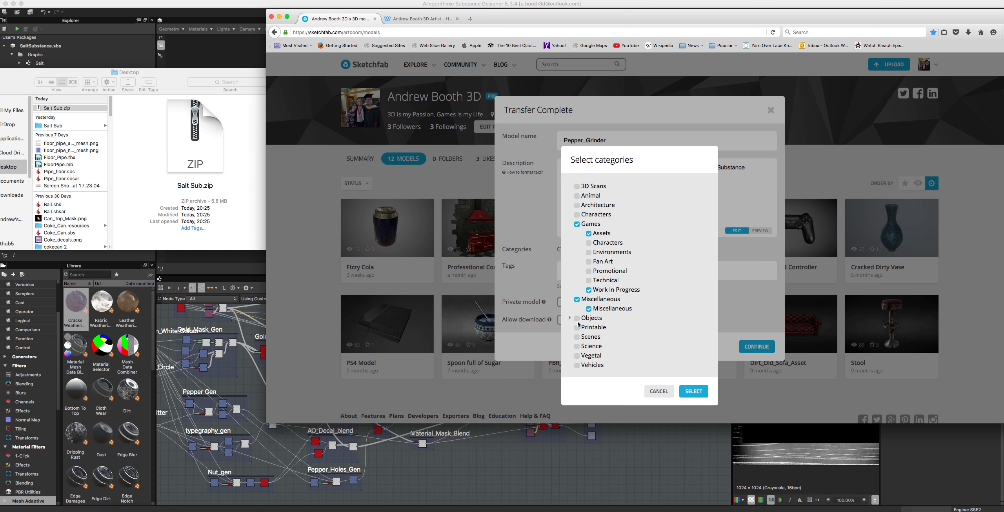
left_click(578, 319)
left_click(588, 337)
left_click(589, 349)
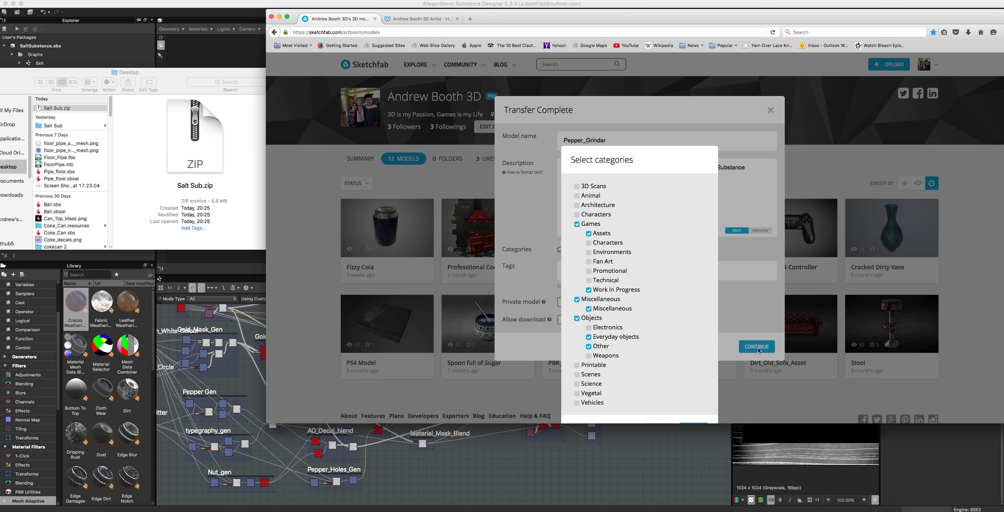
left_click(733, 317)
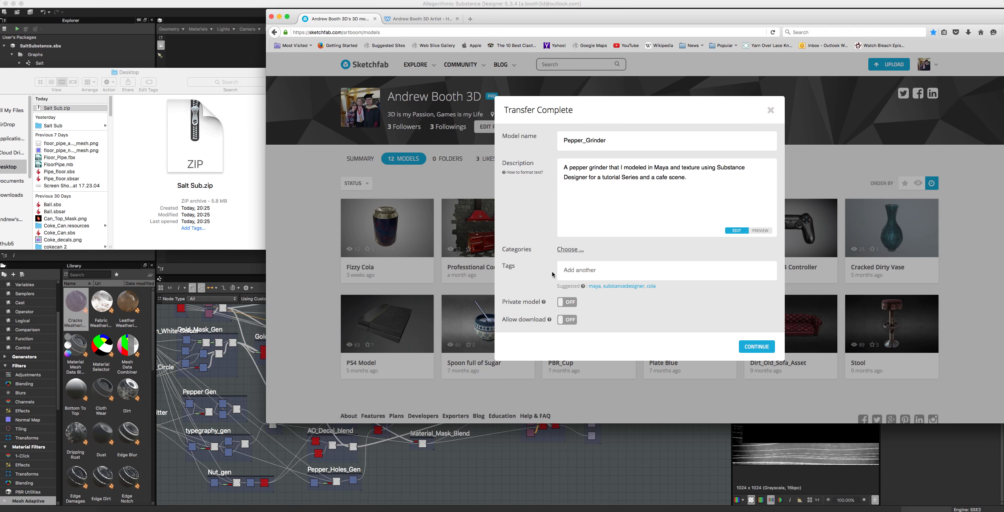
left_click(570, 250)
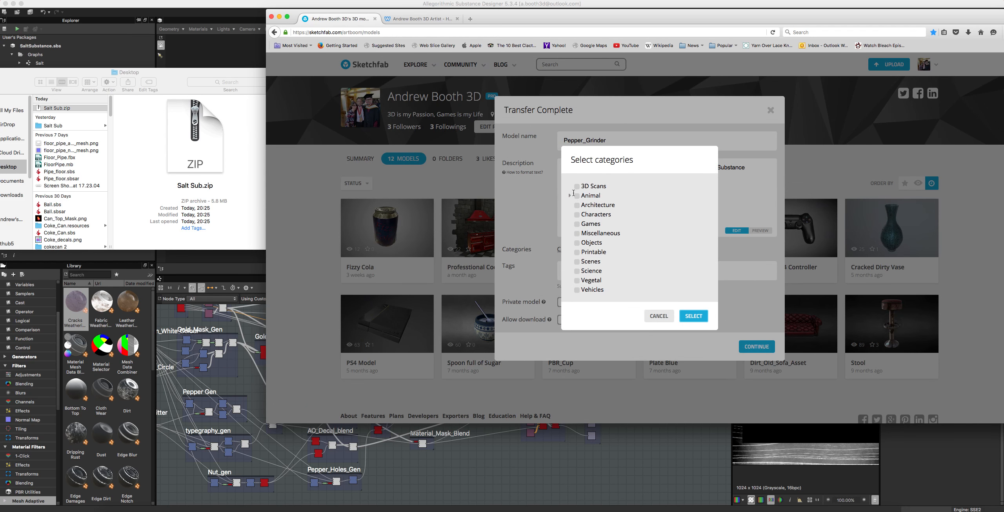
left_click(576, 215)
left_click(576, 224)
left_click(588, 234)
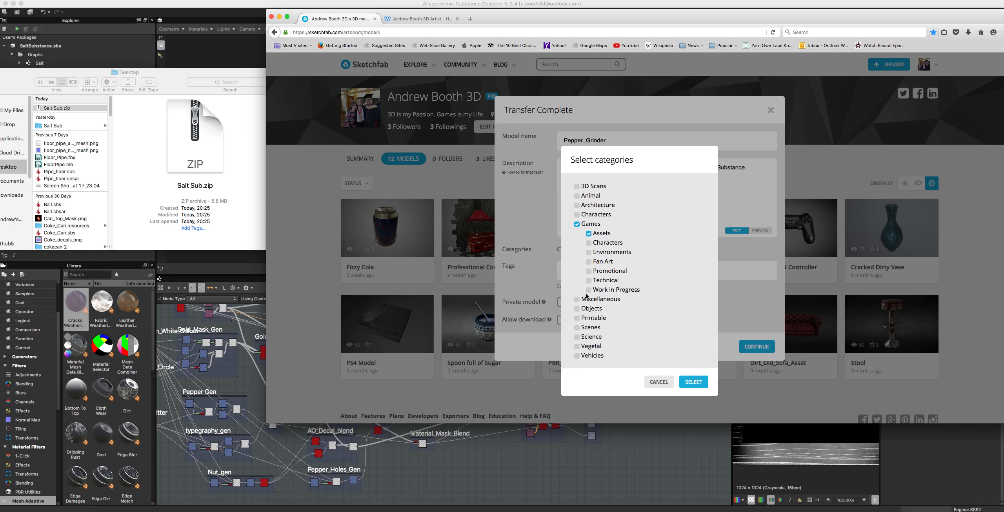
left_click(589, 291)
left_click(577, 300)
left_click(589, 309)
left_click(577, 318)
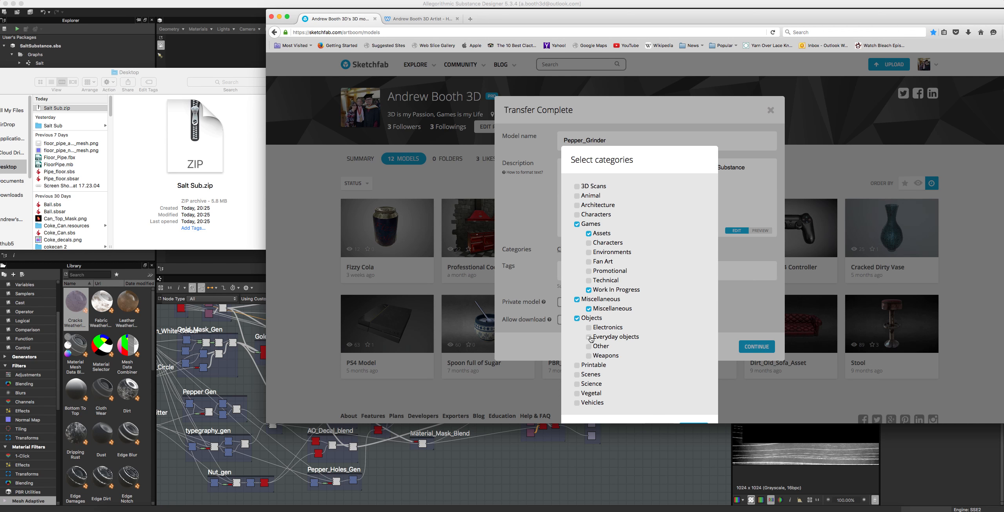
left_click(590, 337)
left_click(589, 346)
left_click(771, 323)
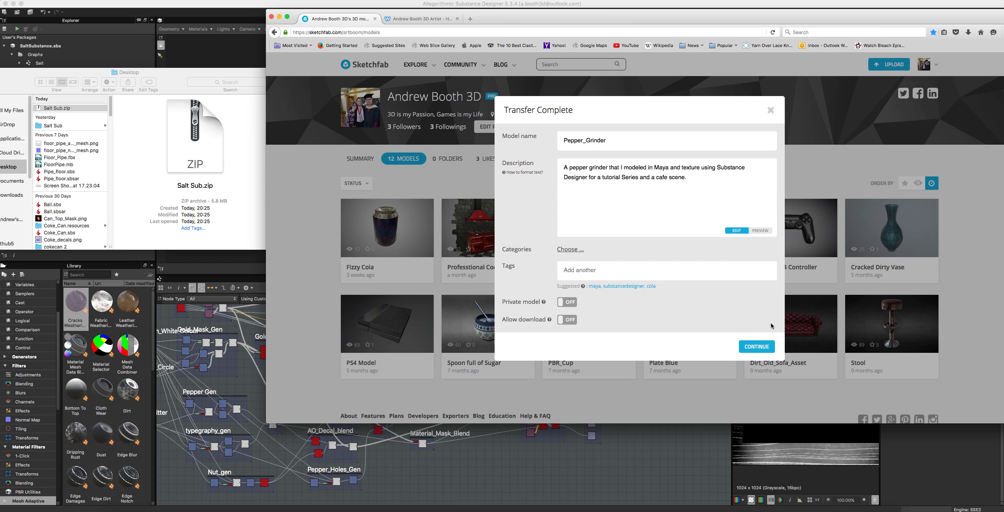
Step: Assign the categories Miscellaneous/Miscellaneous, Games with Assets and Work In Progress, and Objects with Everyday objects and Other to the model
left_click(570, 254)
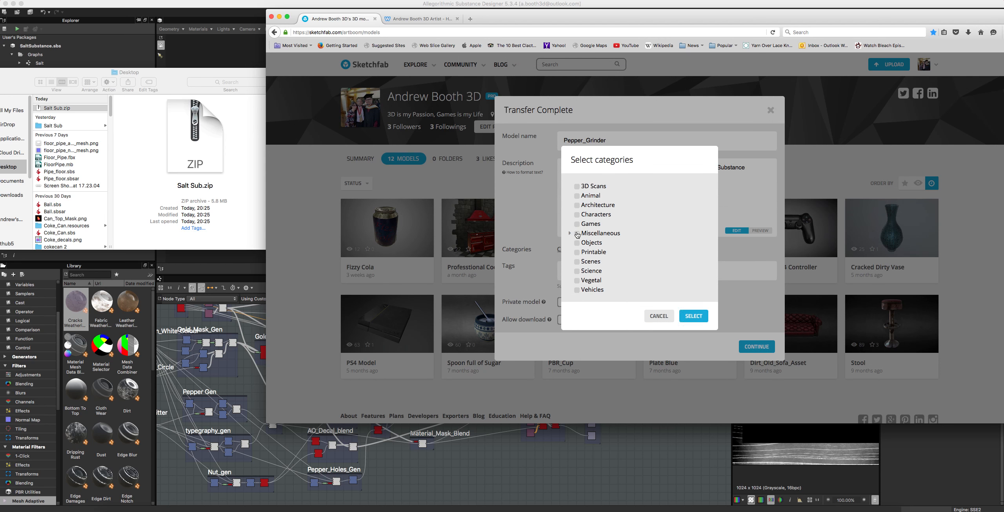
left_click(577, 234)
left_click(589, 243)
left_click(577, 224)
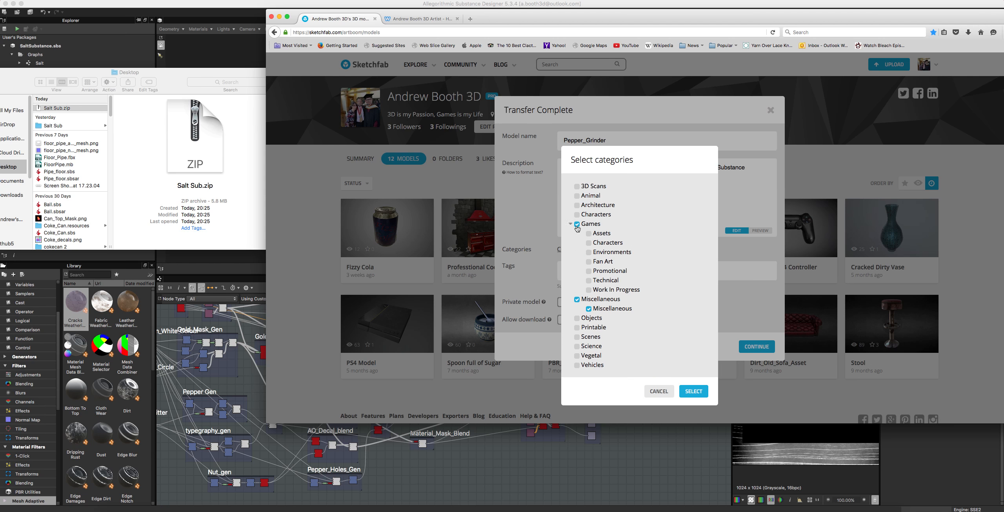
left_click(589, 235)
left_click(589, 291)
left_click(578, 319)
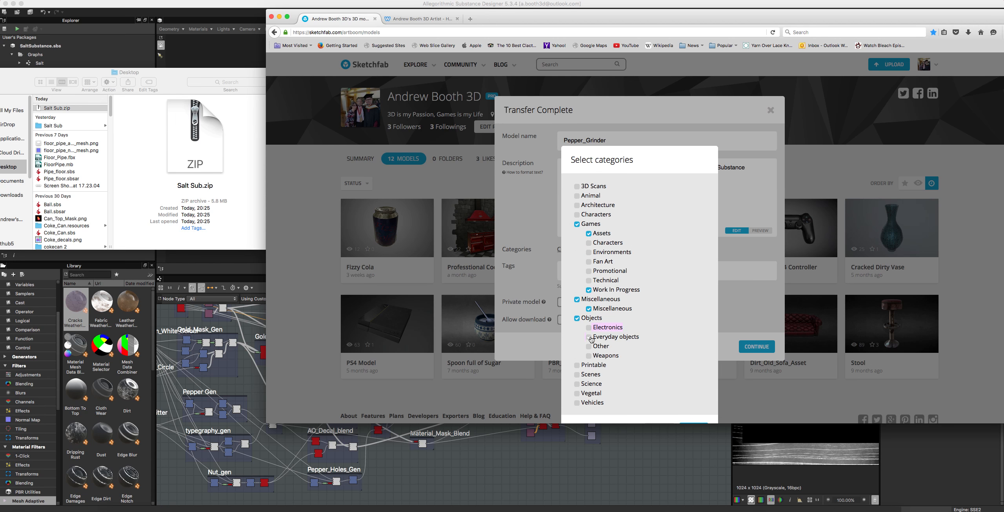
left_click(589, 338)
left_click(588, 347)
scroll(605, 344, "down", 2)
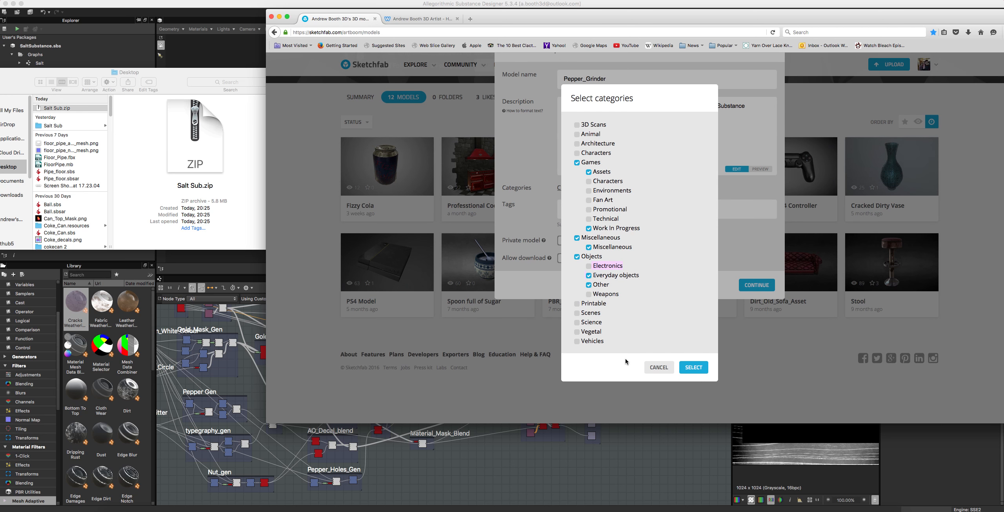
left_click(693, 366)
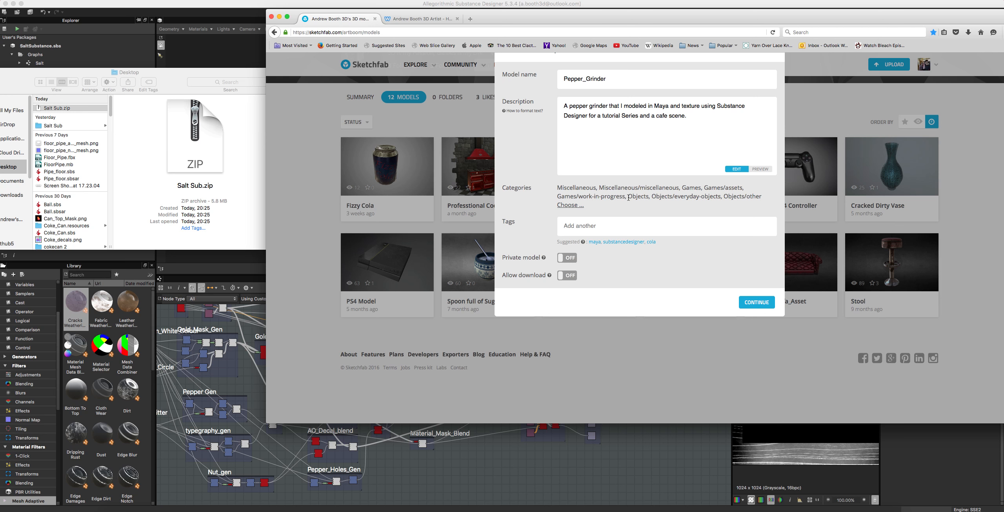
Step: Add the tag #pepper to the model
left_click(575, 226)
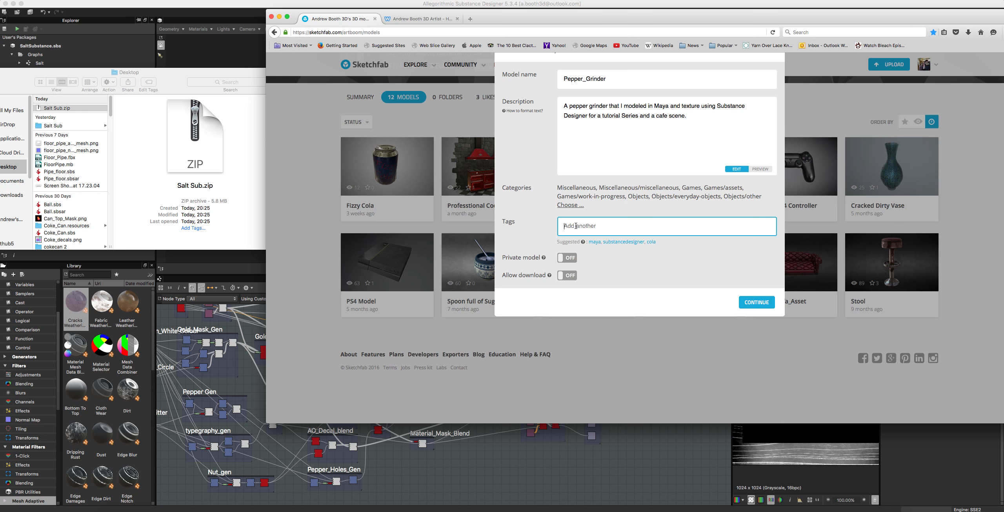
type("#pe")
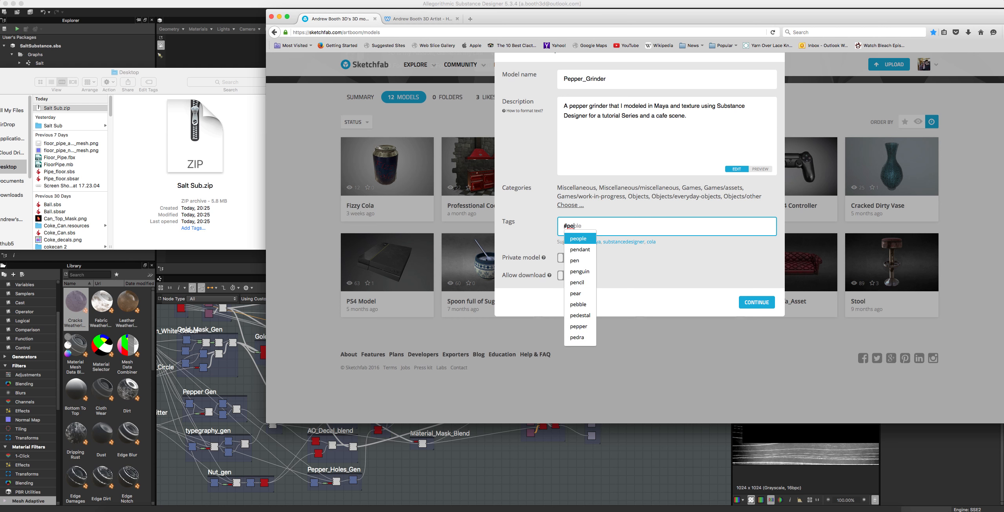
type("peer")
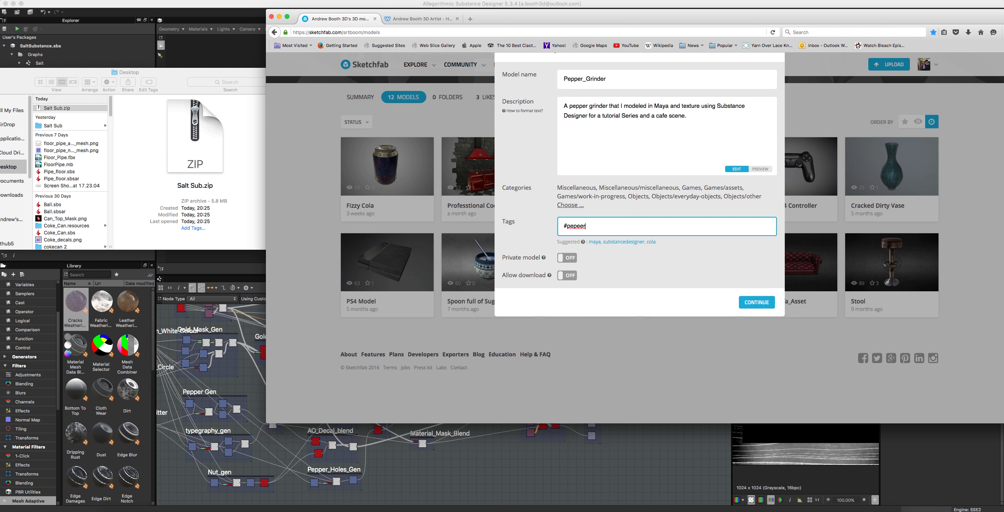
key("BackSpace")
key("BackSpace")
key("BackSpace")
type("per")
key("Return")
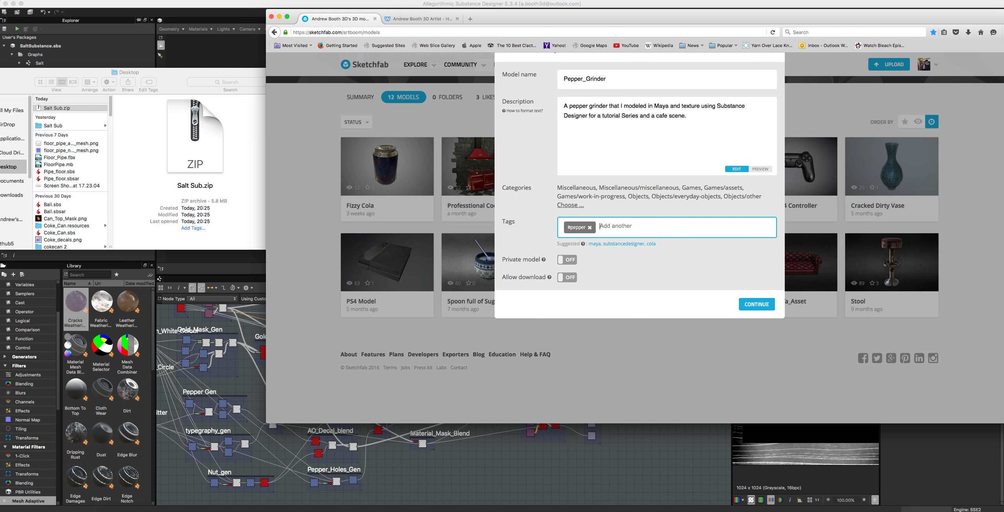
type("#ketl")
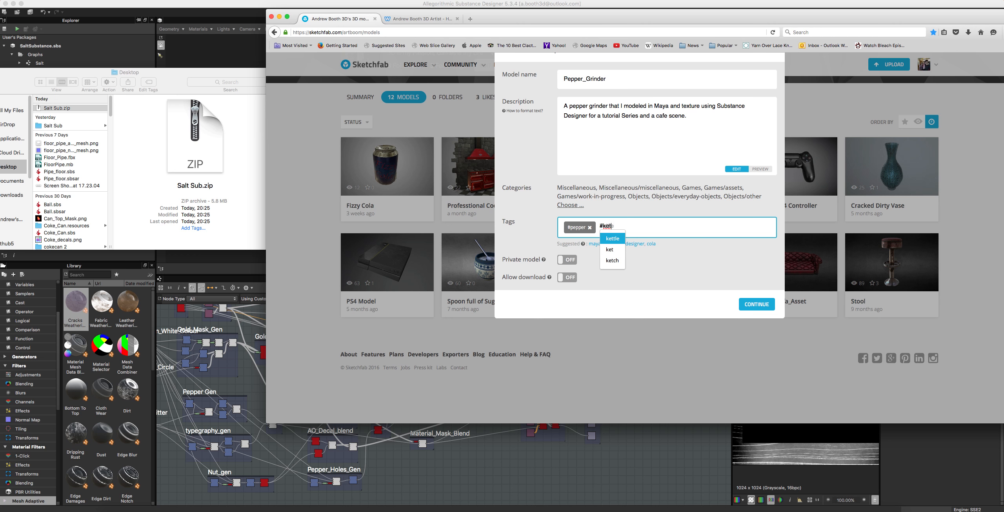
key("BackSpace")
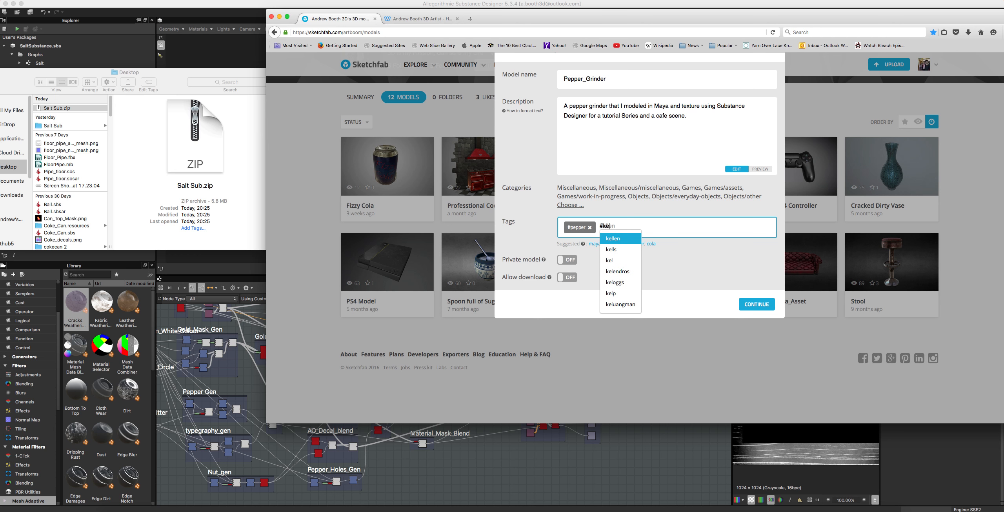
type("tch")
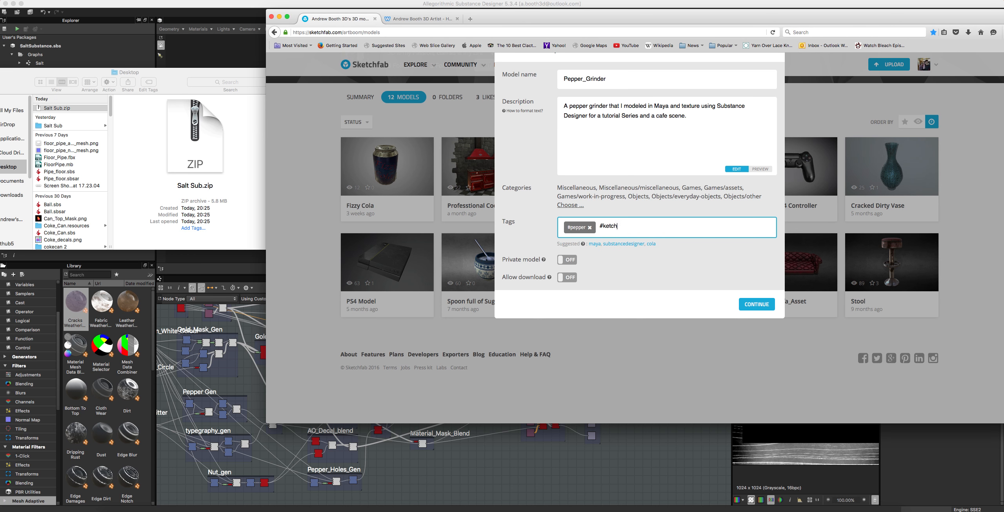
type("en")
key("Return")
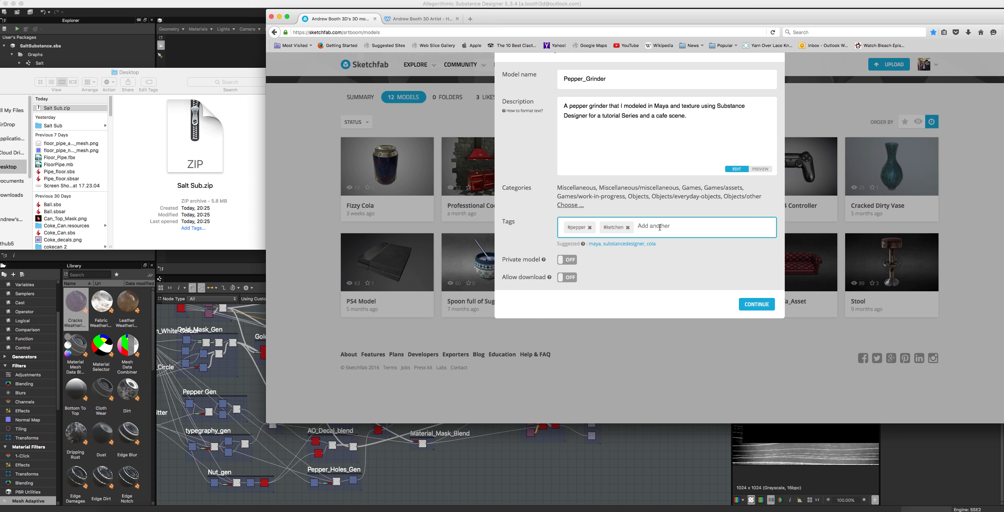
left_click(627, 228)
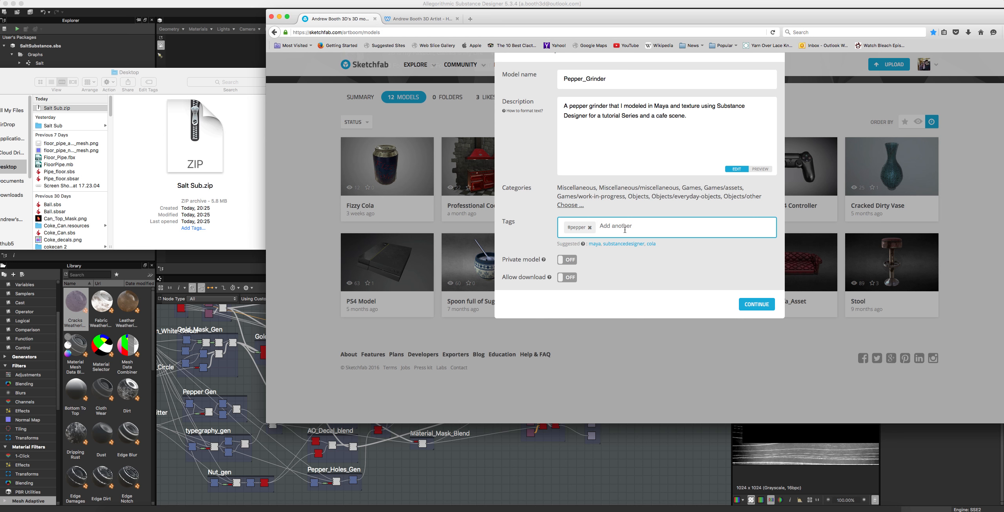
Step: Add the suggested tag kitchen to the model and remove the #pepper tag
type("kit")
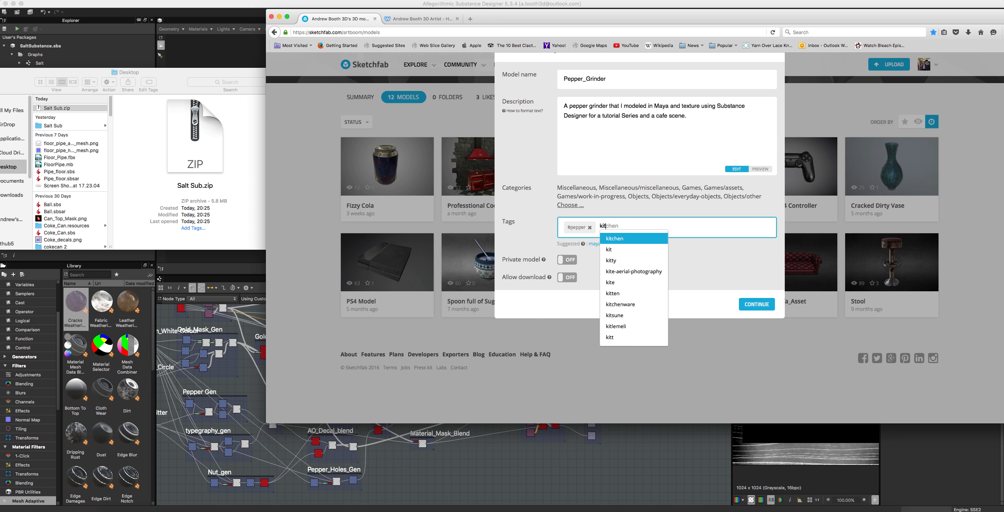
left_click(637, 240)
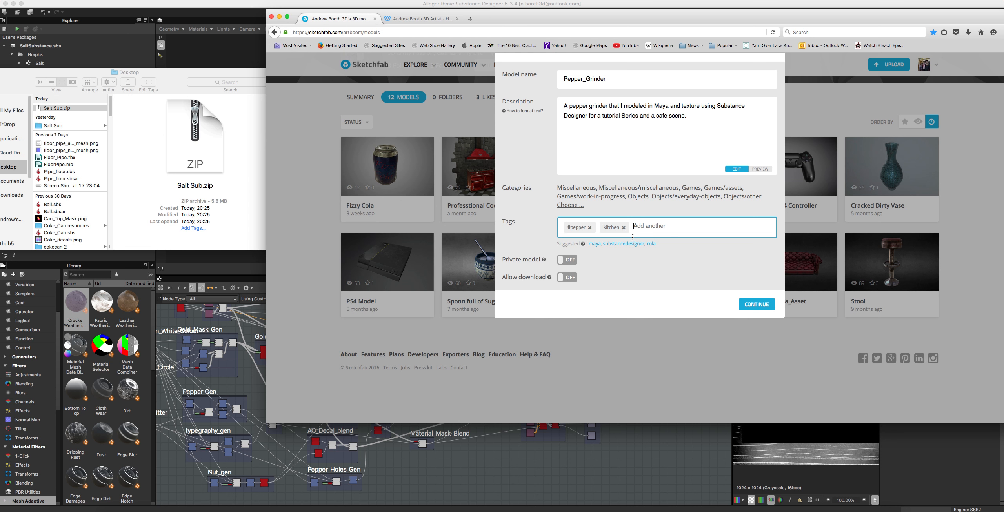
left_click(572, 230)
key("BackSpace")
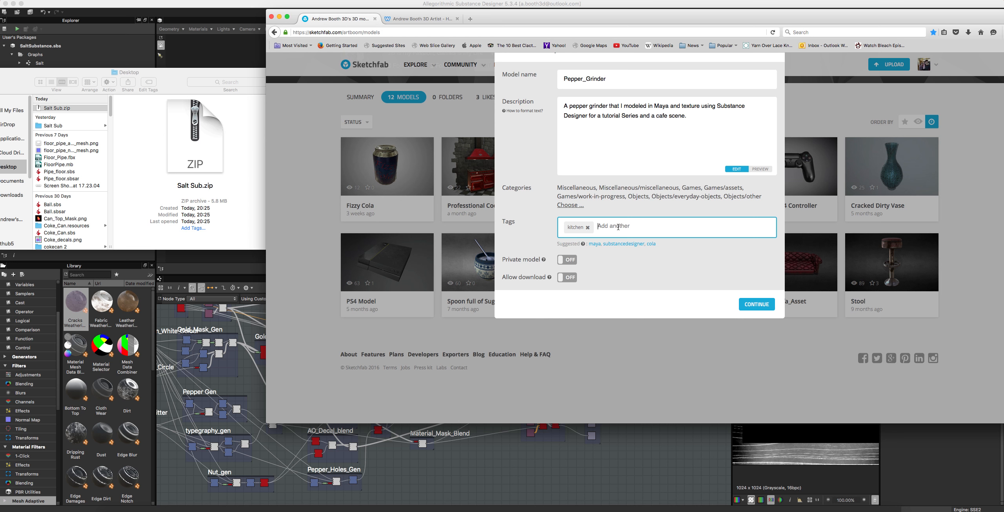
Step: Add the tags pepper, maya and substancedesigner to the model
type("pepper")
key("Return")
type("maya")
key("Return")
type("sub")
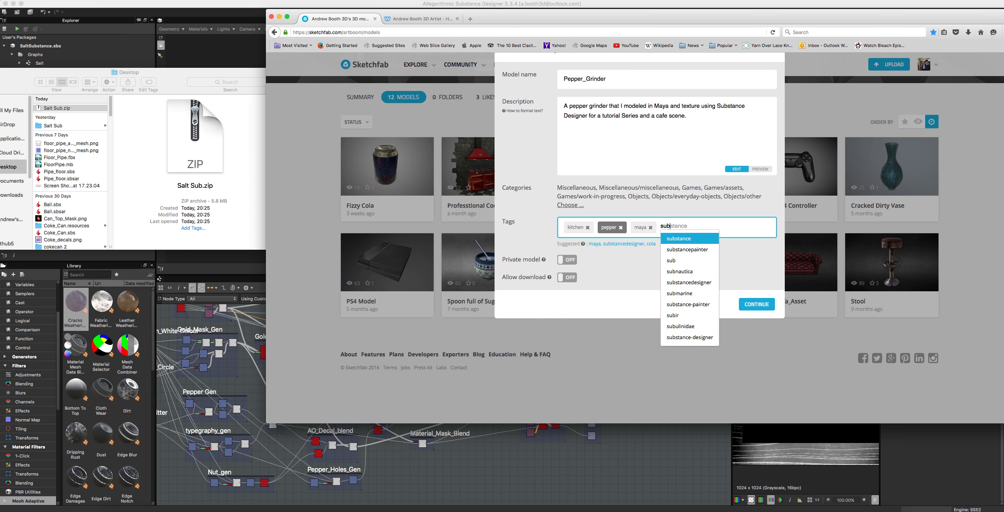
left_click(679, 283)
key("Return")
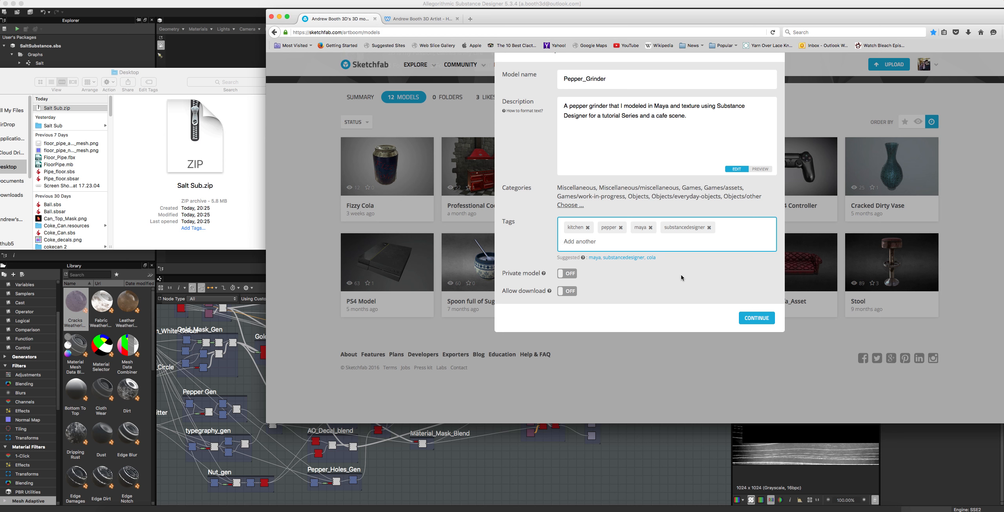
Step: Add the tags asset and everyd to the model
type("asset")
key("Return")
type("ever")
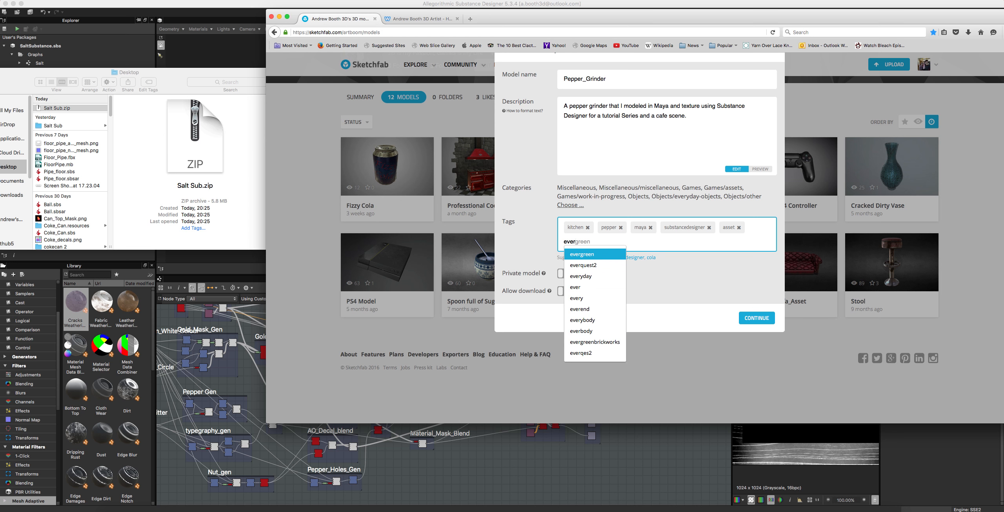
type("yd")
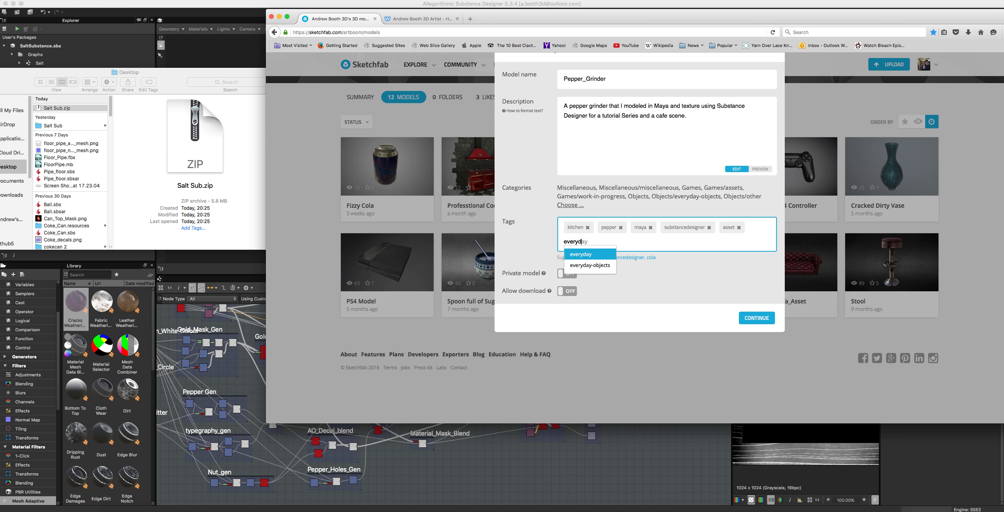
key("Down")
key("Return")
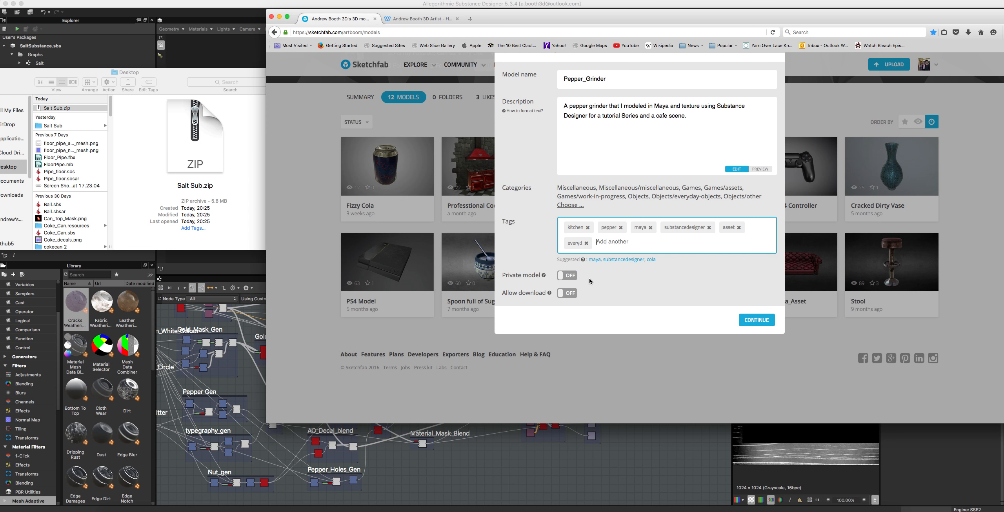
Step: Allow downloads of the model, answer the question about selling models, and continue to the draft model page
left_click(564, 295)
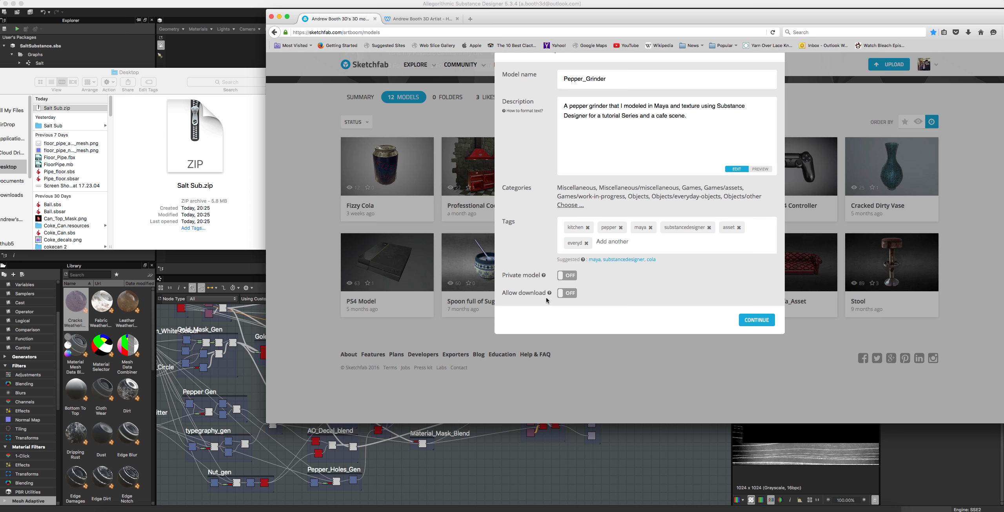
left_click(560, 295)
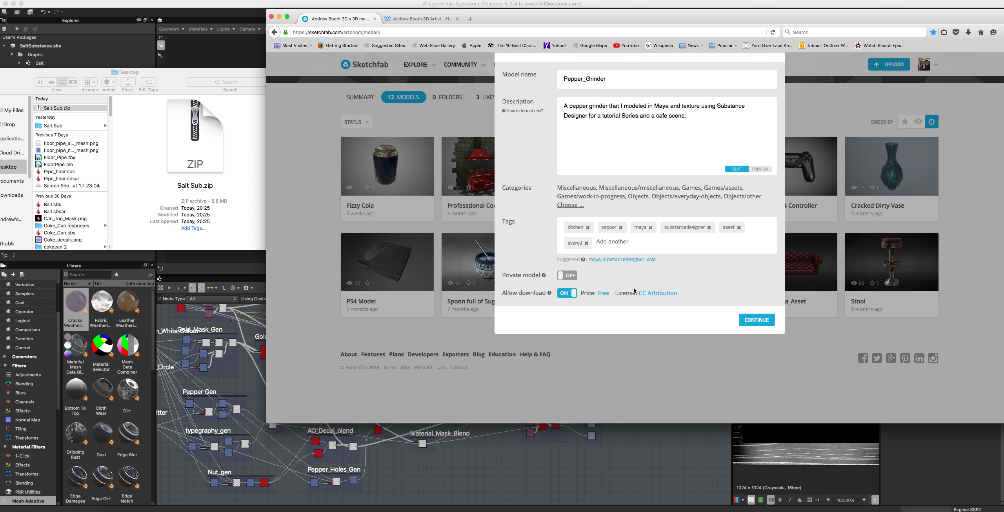
left_click(600, 294)
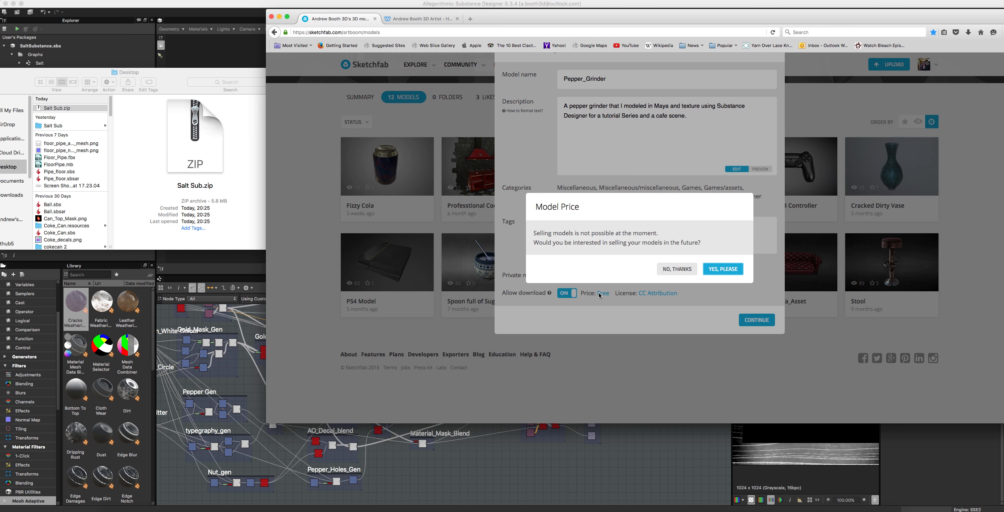
left_click(672, 274)
left_click(734, 269)
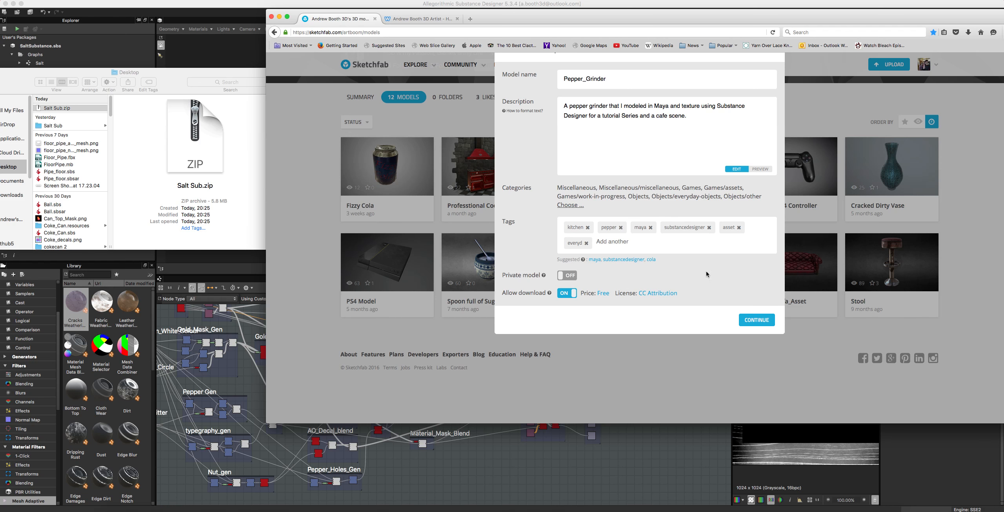
left_click(742, 327)
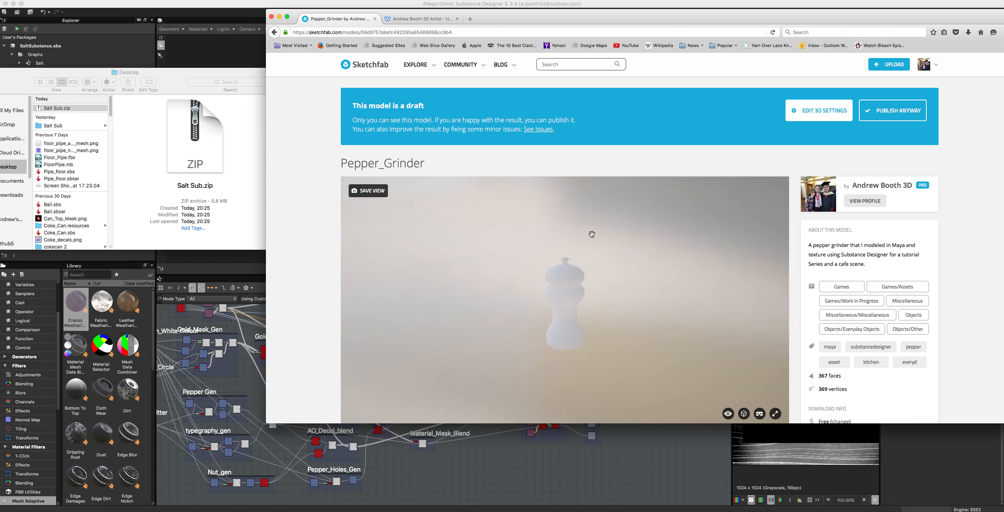
Step: Reposition the browser window and enlarge it to nearly fill the screen
mouse_move(547, 314)
left_mouse_down()
mouse_move(537, 224)
mouse_move(543, 306)
mouse_move(521, 262)
left_mouse_up()
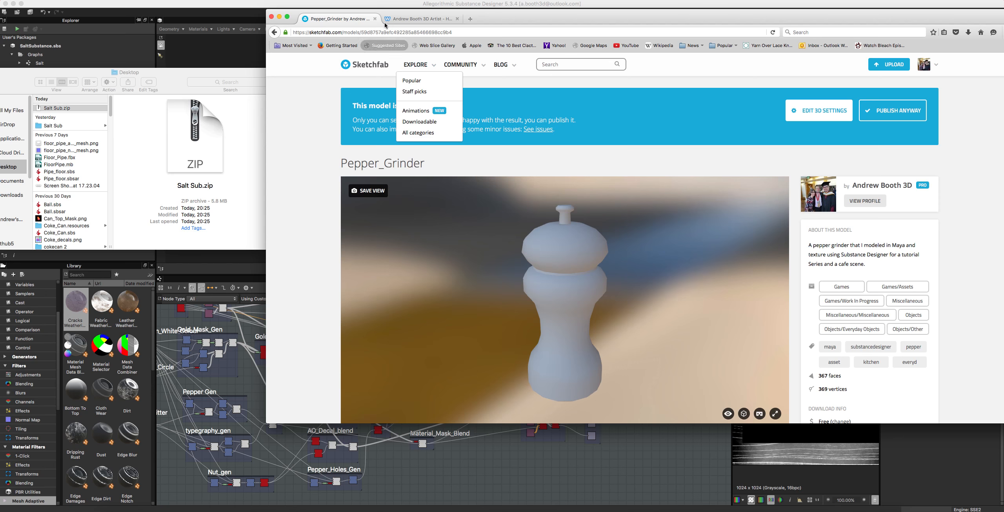
left_click_drag(536, 18, 281, 1)
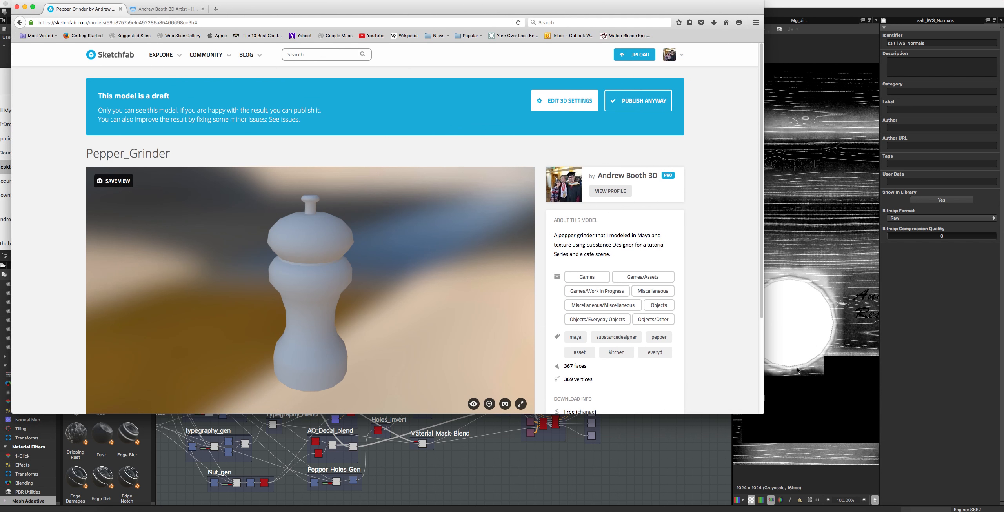
left_click_drag(746, 406, 994, 503)
Step: Open the 3D settings of the Pepper_Grinder model and switch the renderer to PBR
scroll(428, 348, "down", 2)
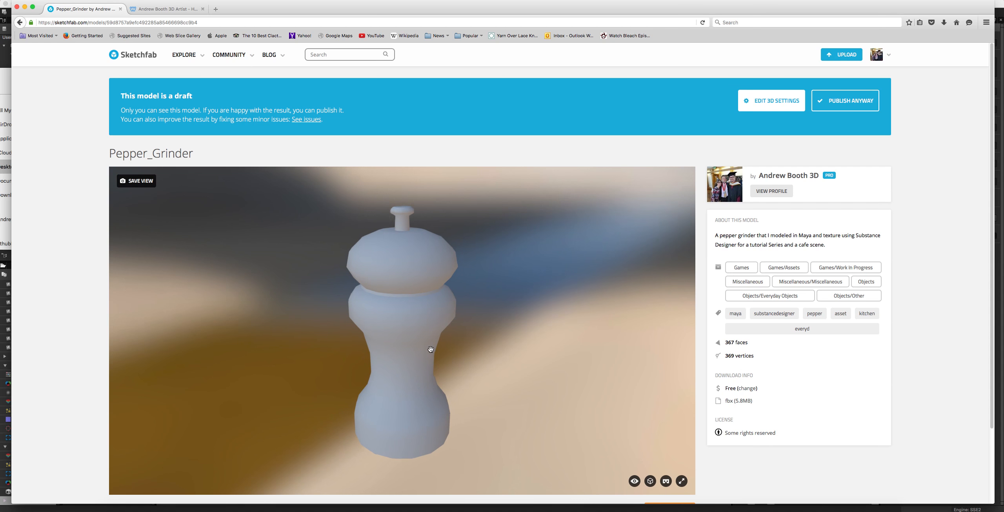
scroll(588, 426, "down", 2)
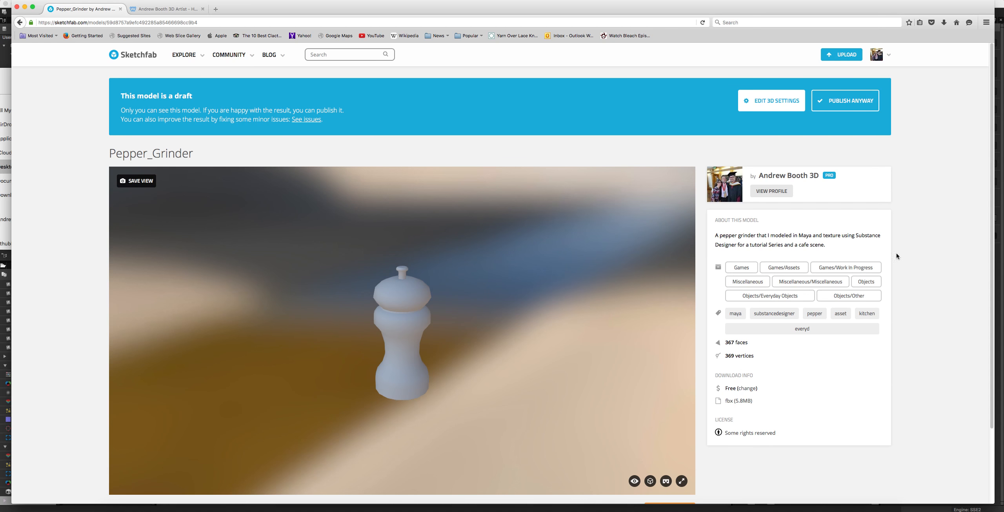
scroll(650, 304, "up", 3)
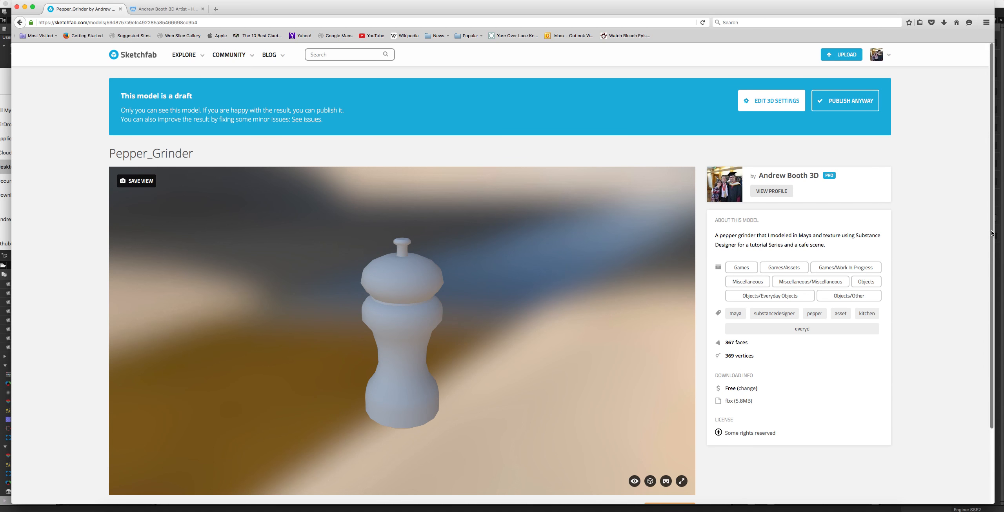
left_click_drag(992, 233, 993, 320)
left_click(669, 424)
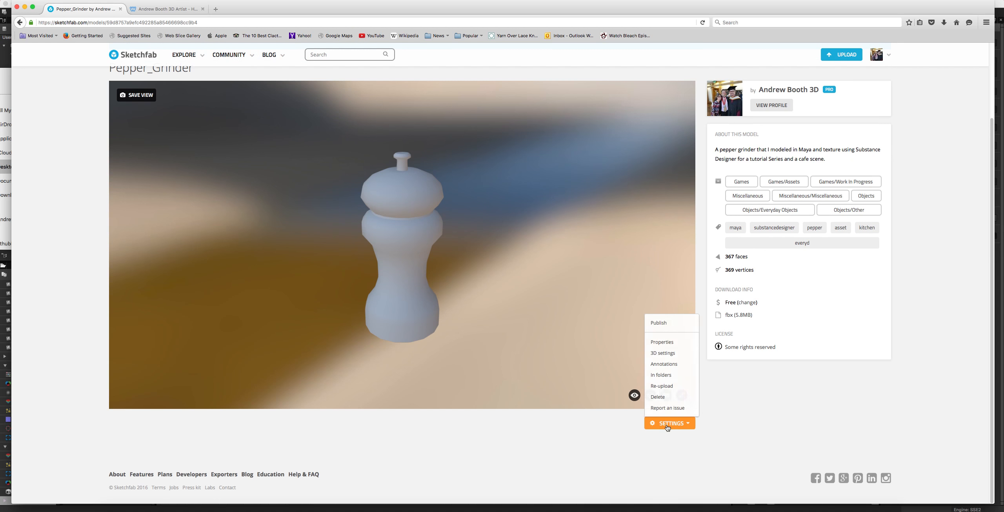
left_click(662, 354)
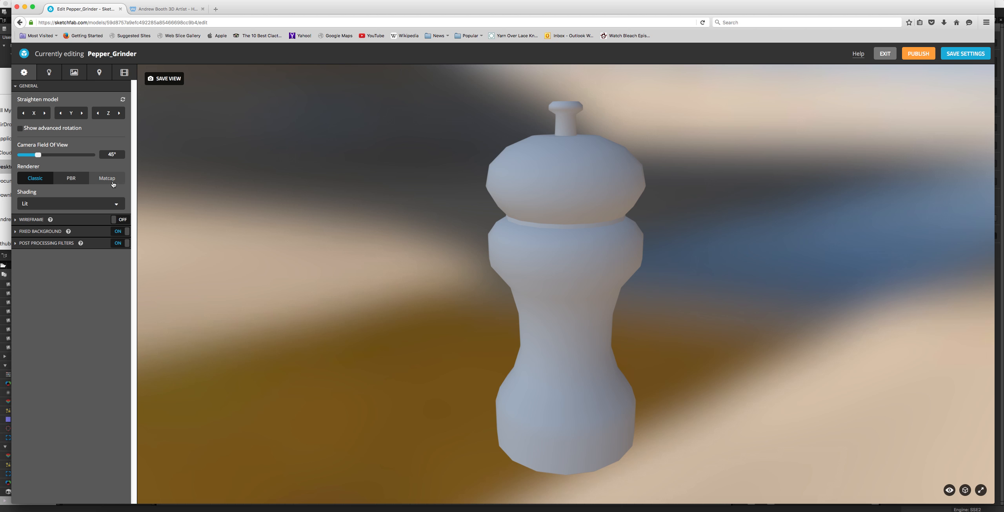
left_click(77, 183)
mouse_move(372, 204)
left_mouse_down()
mouse_move(390, 224)
mouse_move(381, 201)
left_mouse_up()
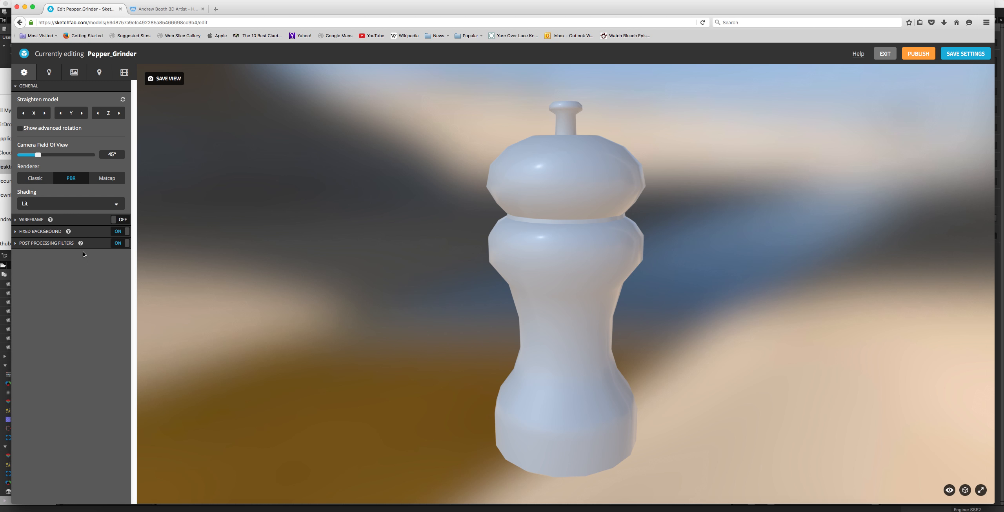
Step: Try the Popcorn lobby and Milkyway environments as the model's lighting
left_click(55, 77)
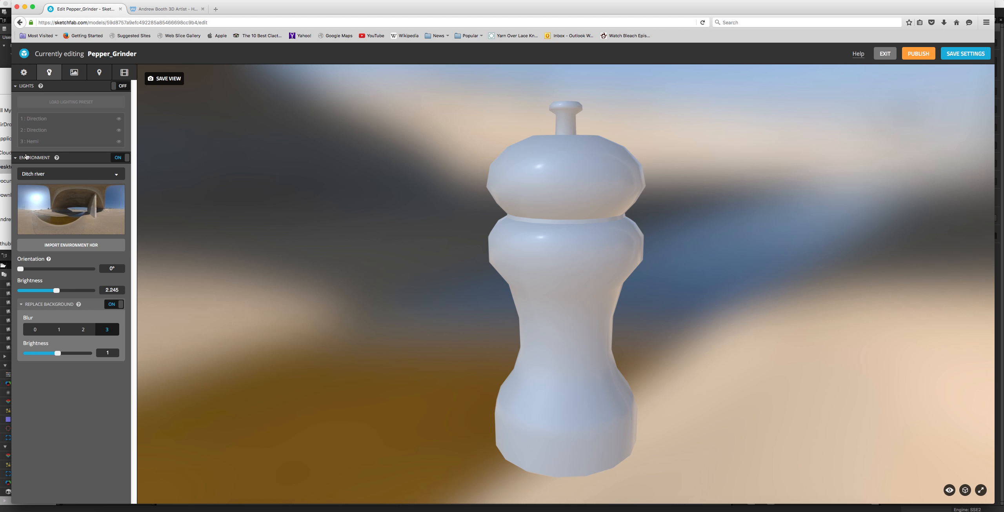
left_click(59, 174)
scroll(63, 278, "down", 4)
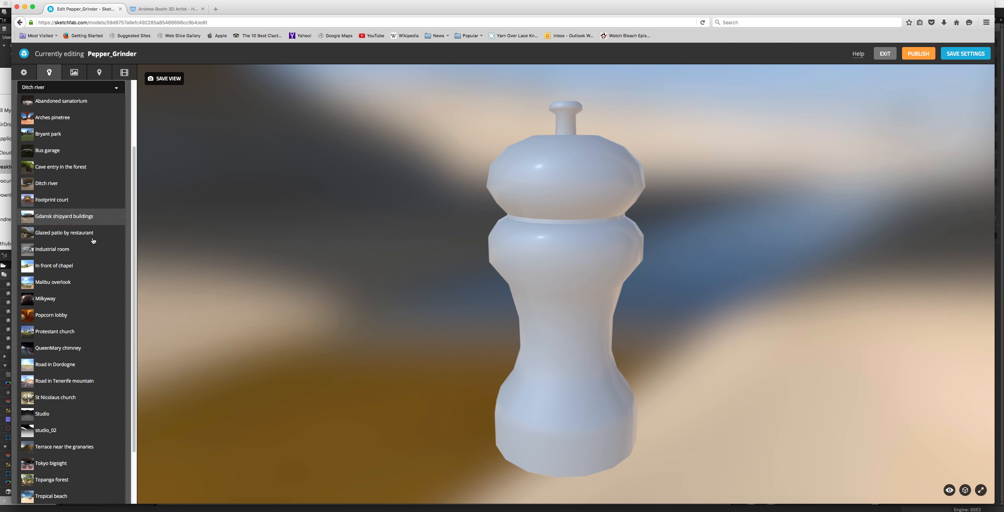
left_click(67, 319)
left_click(85, 177)
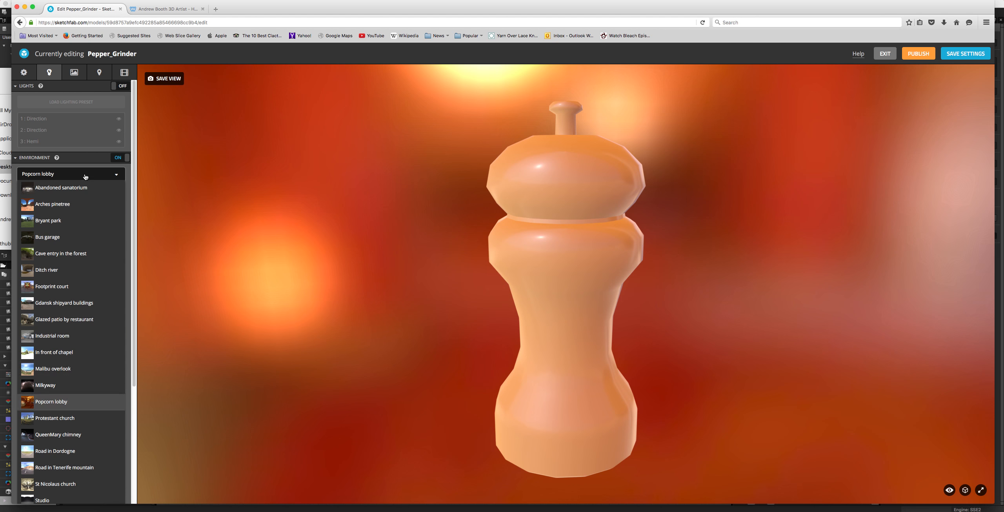
scroll(63, 275, "down", 1)
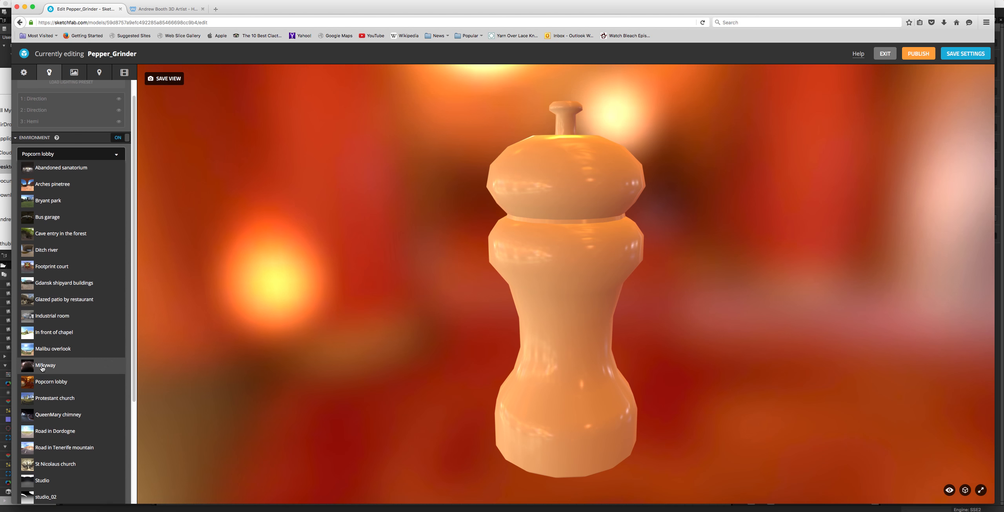
left_click(42, 366)
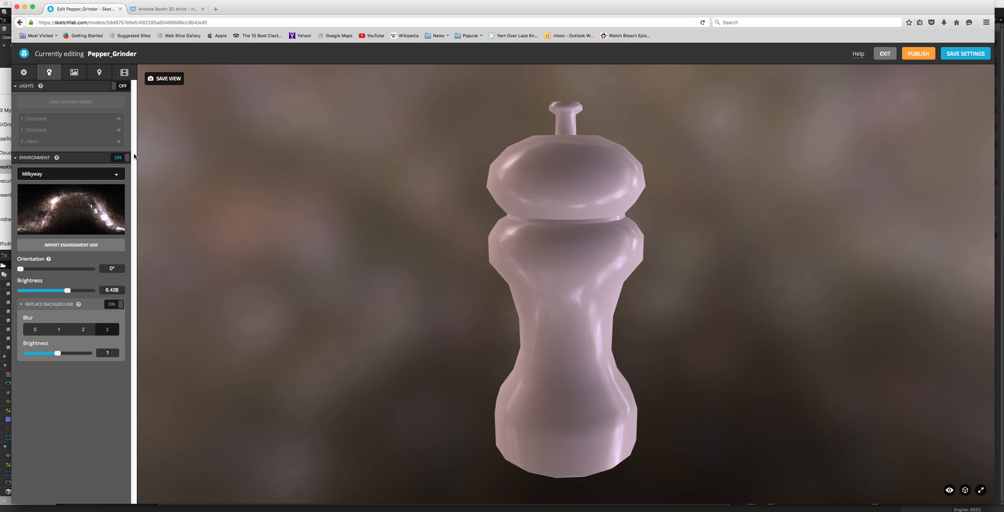
Step: Set the lighting environment to Road in Tenerife mountain and turn off Replace Background
left_click(96, 174)
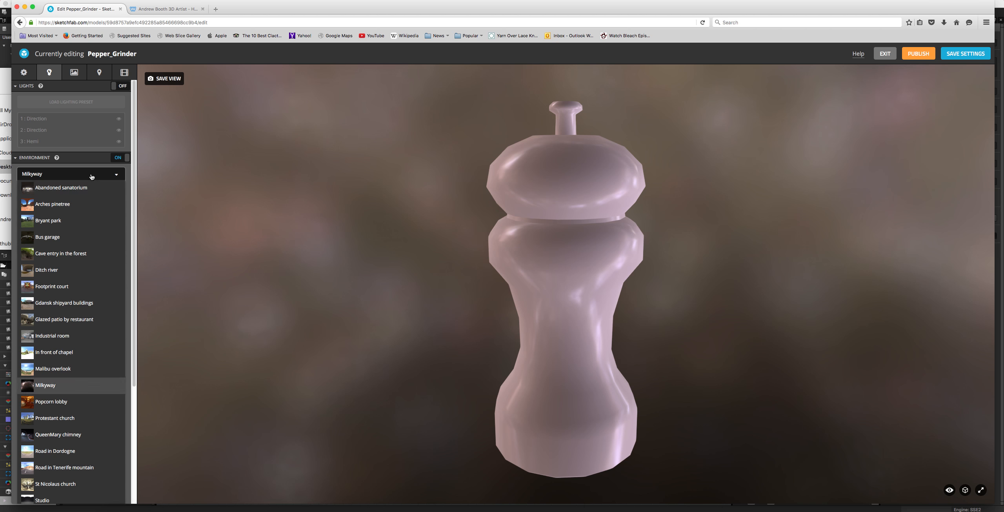
left_click(58, 468)
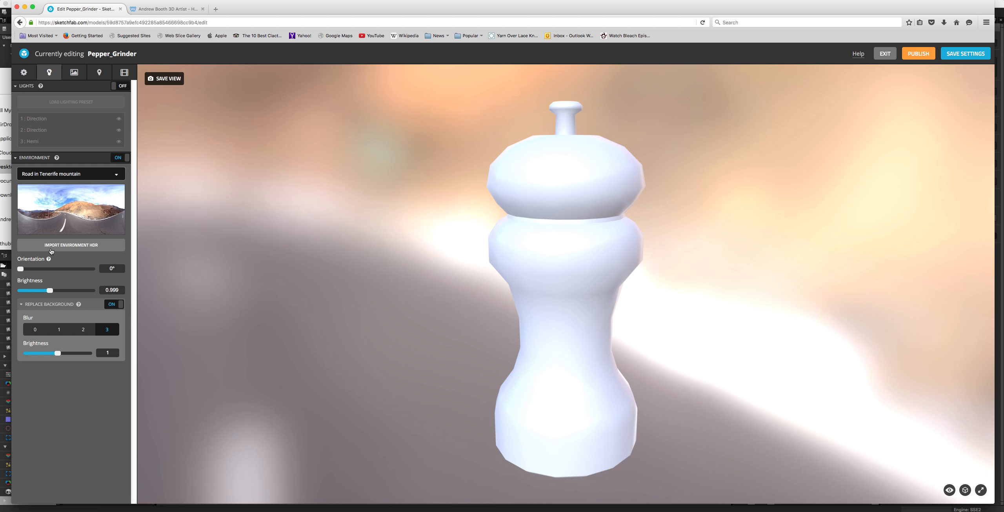
left_click_drag(612, 240, 143, 283)
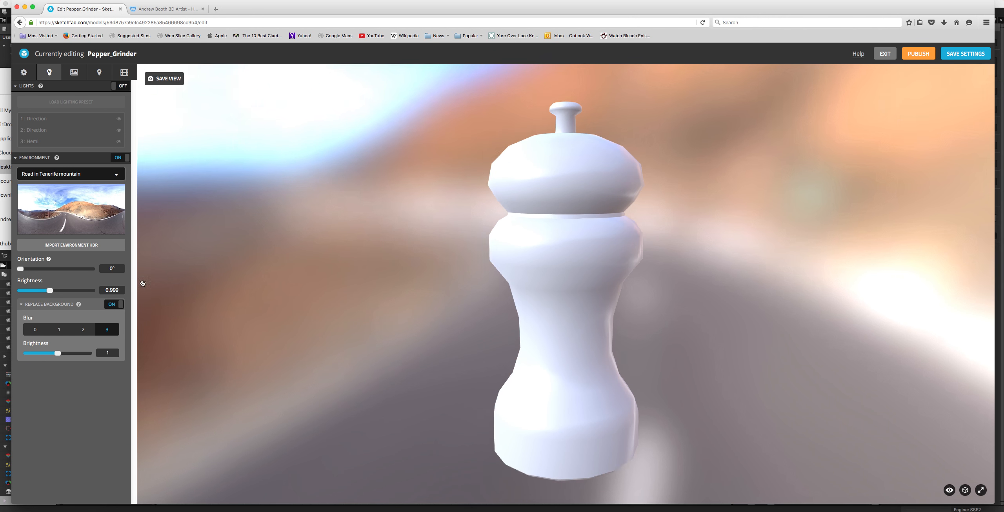
left_click(119, 305)
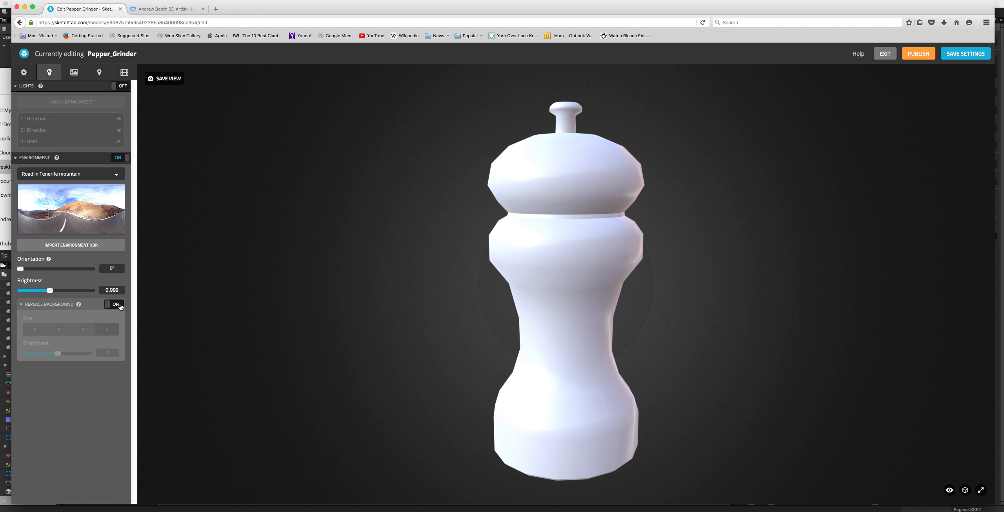
left_click_drag(561, 264, 487, 294)
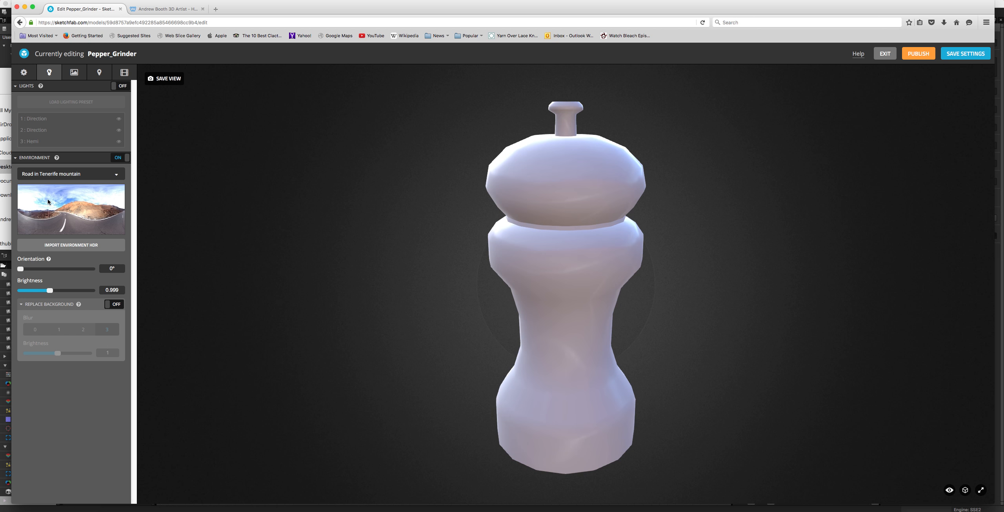
Step: Set the scene's fixed background to the Background.png image
left_click(24, 72)
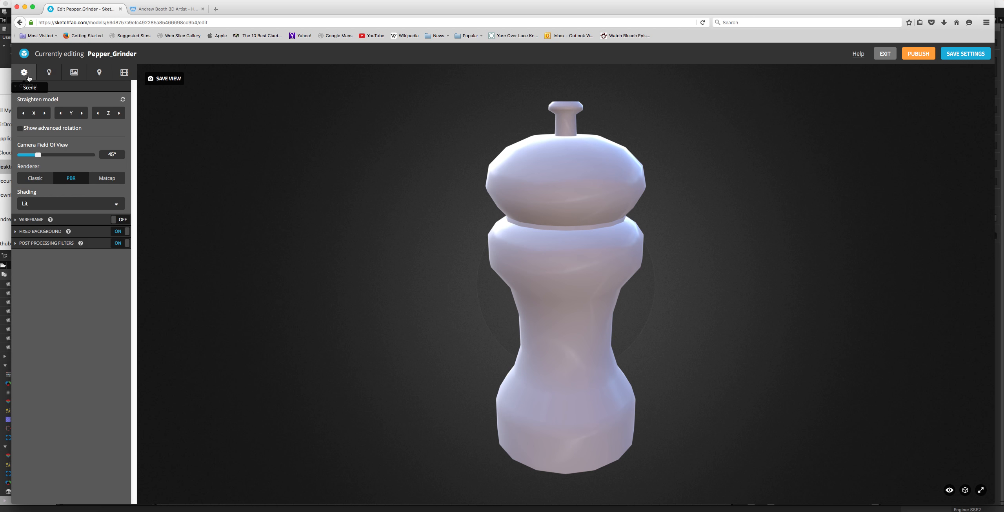
left_click(16, 233)
left_click(40, 248)
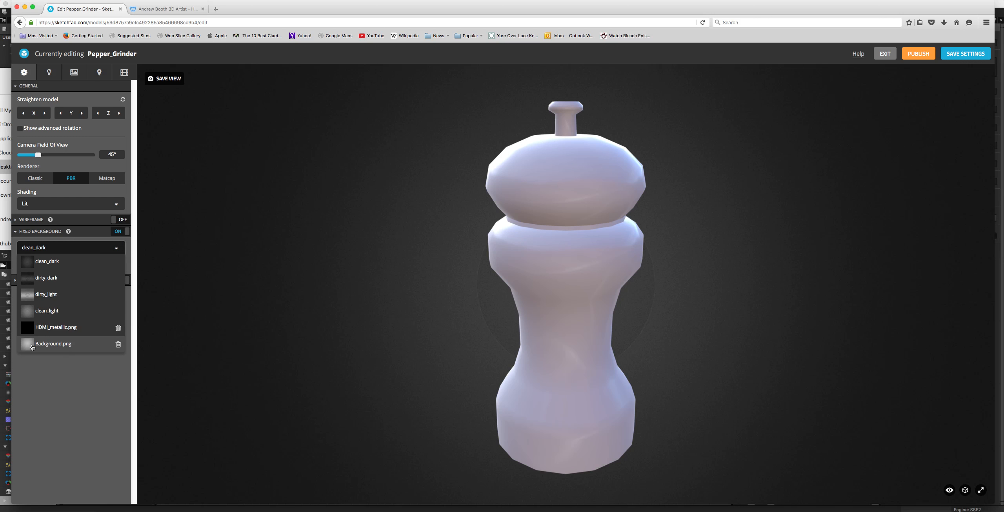
left_click(45, 346)
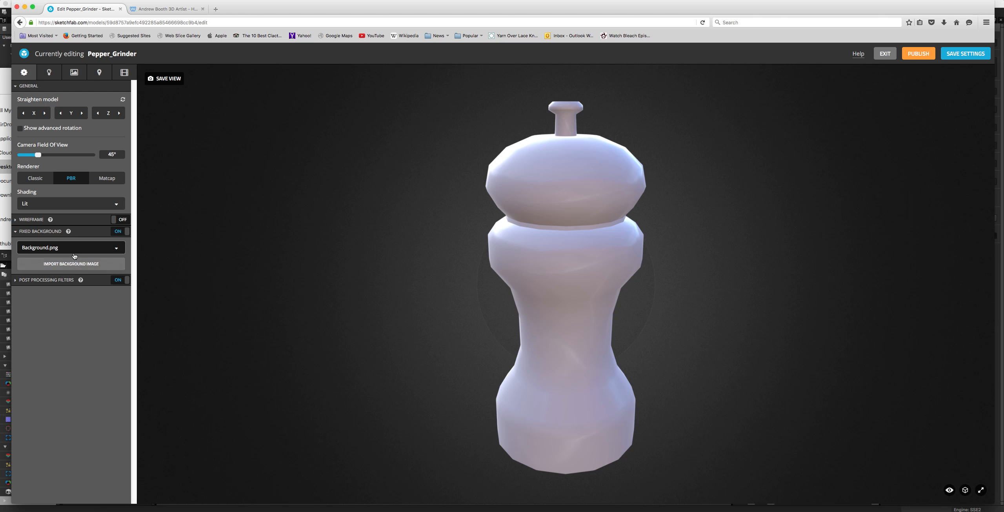
left_click(63, 248)
left_click(35, 343)
left_click_drag(375, 227, 348, 253)
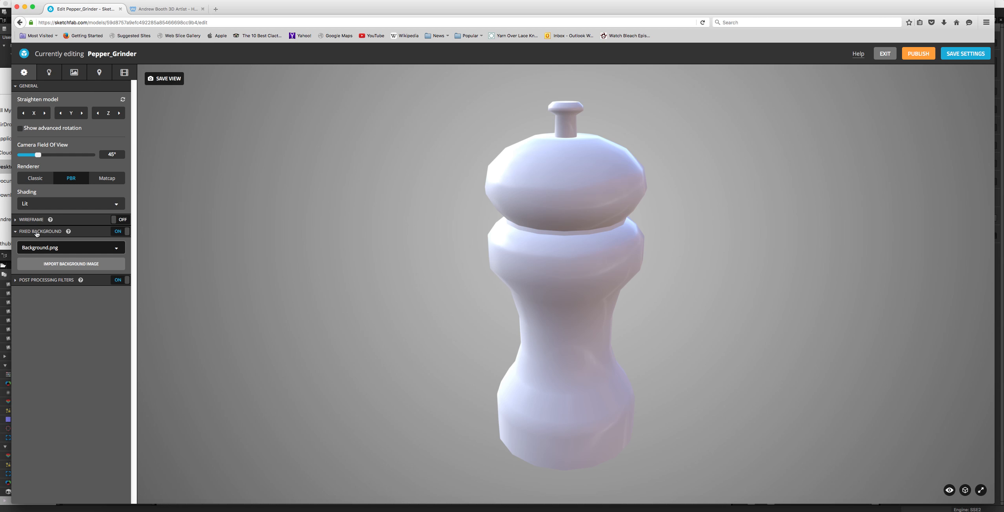
left_click(37, 248)
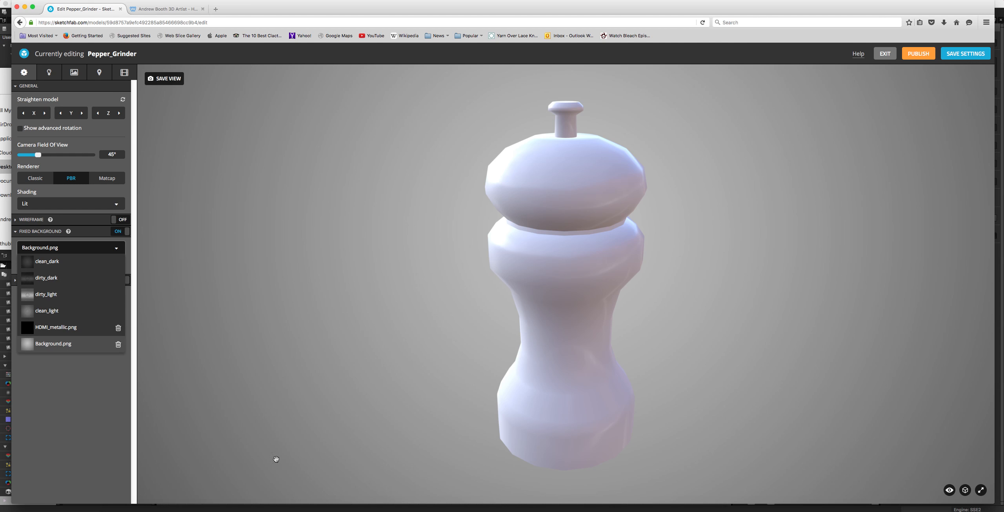
Step: Open the material settings and select the Salt_Mat material
left_click(65, 73)
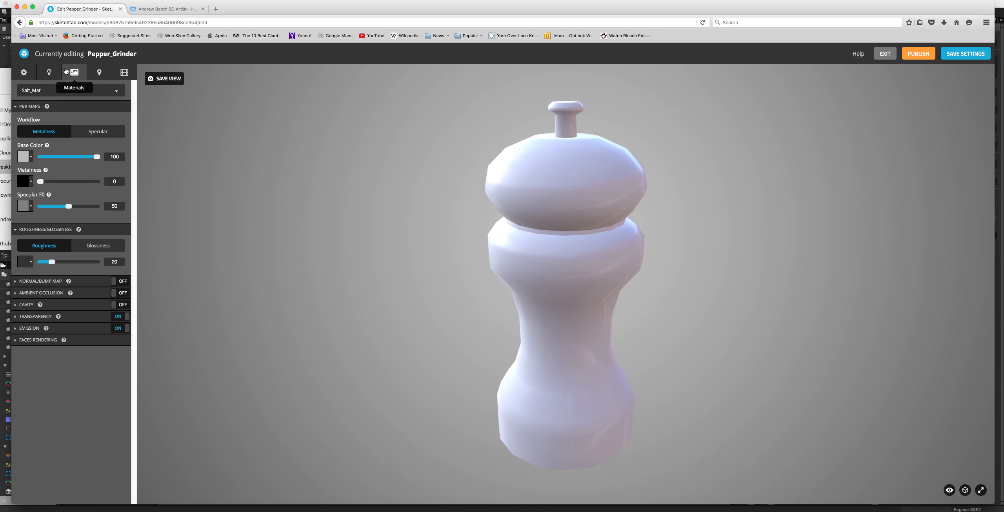
left_click(40, 90)
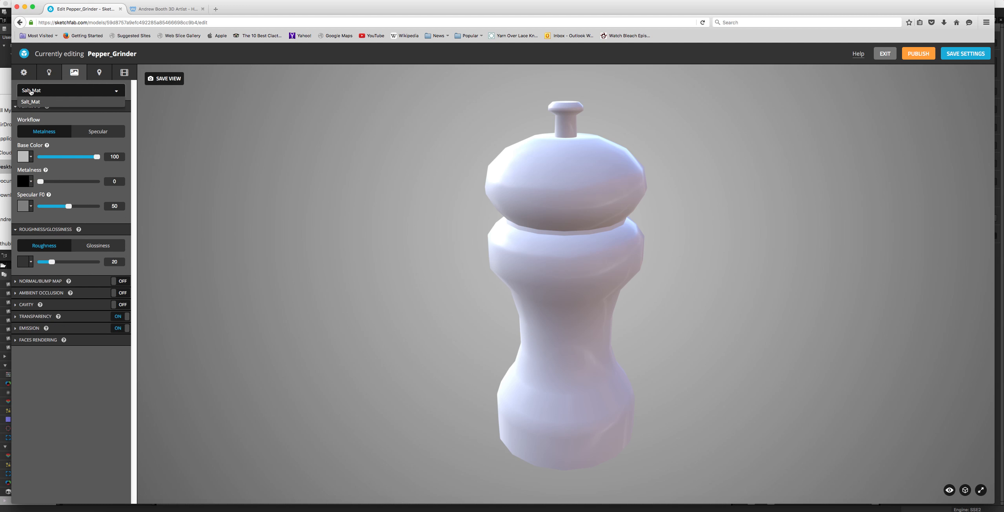
left_click(54, 102)
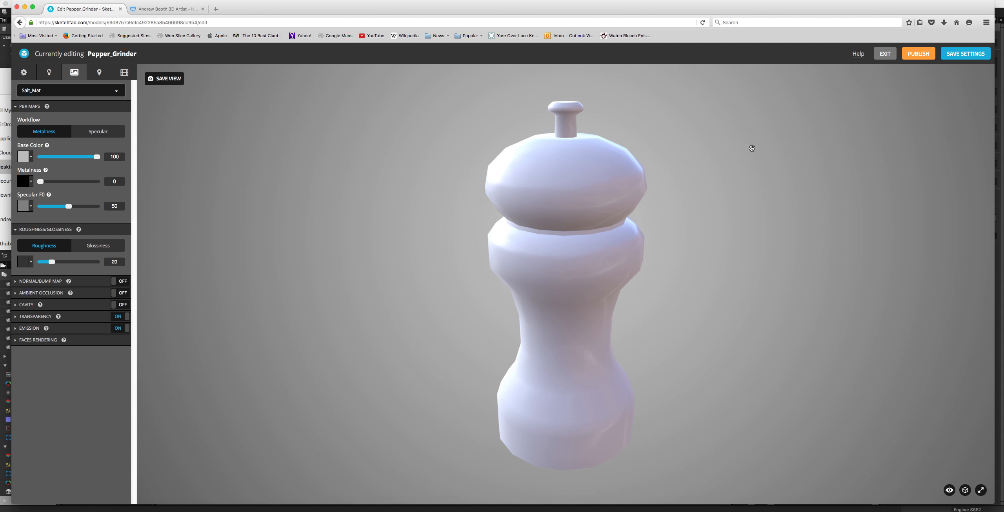
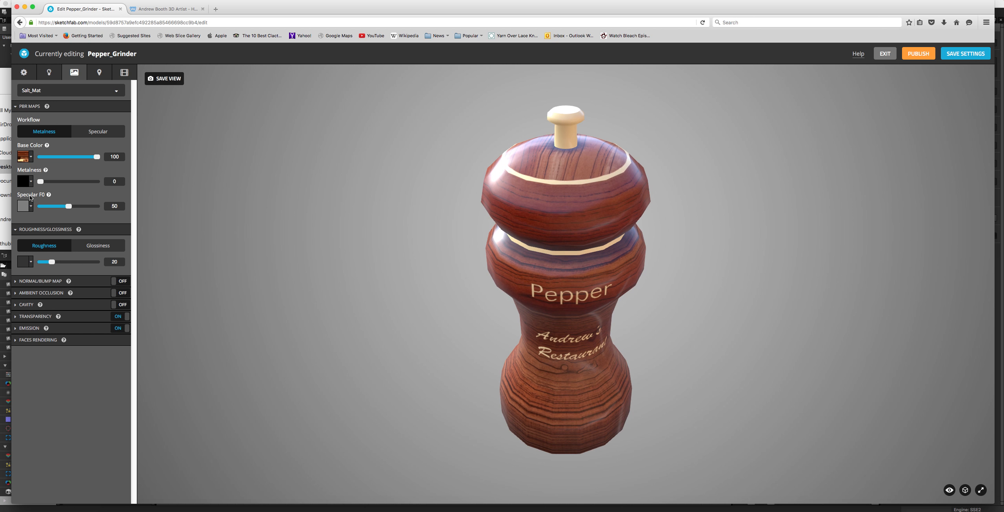
Step: Assign the Salt_metallic.png texture to the Metalness channel of Salt_Mat
left_click(27, 183)
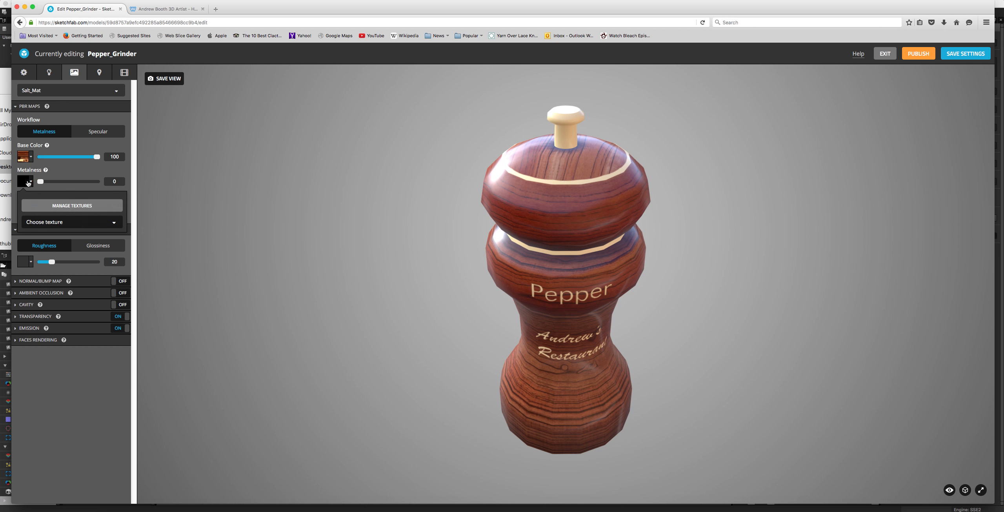
left_click(34, 222)
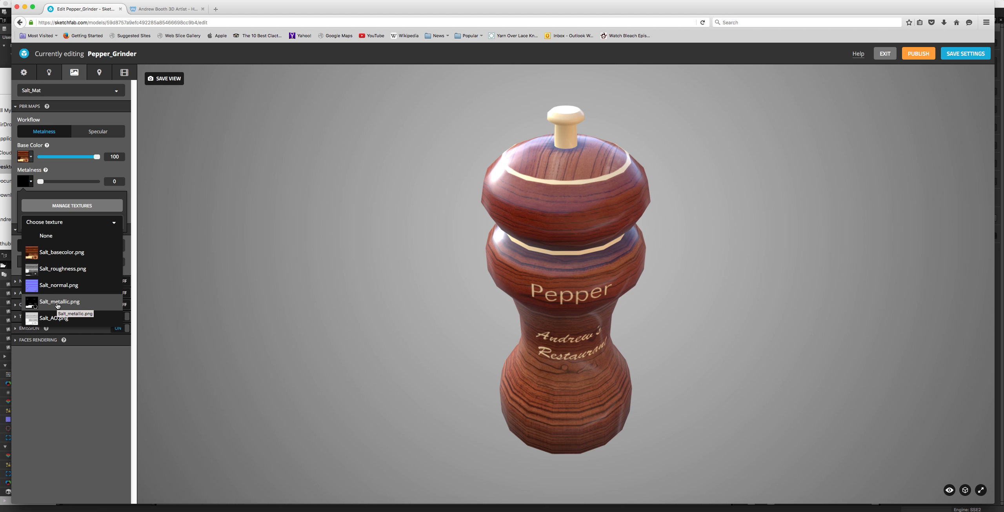
left_click(58, 302)
mouse_move(500, 277)
left_mouse_down()
mouse_move(475, 255)
mouse_move(464, 274)
mouse_move(489, 299)
mouse_move(488, 284)
left_mouse_up()
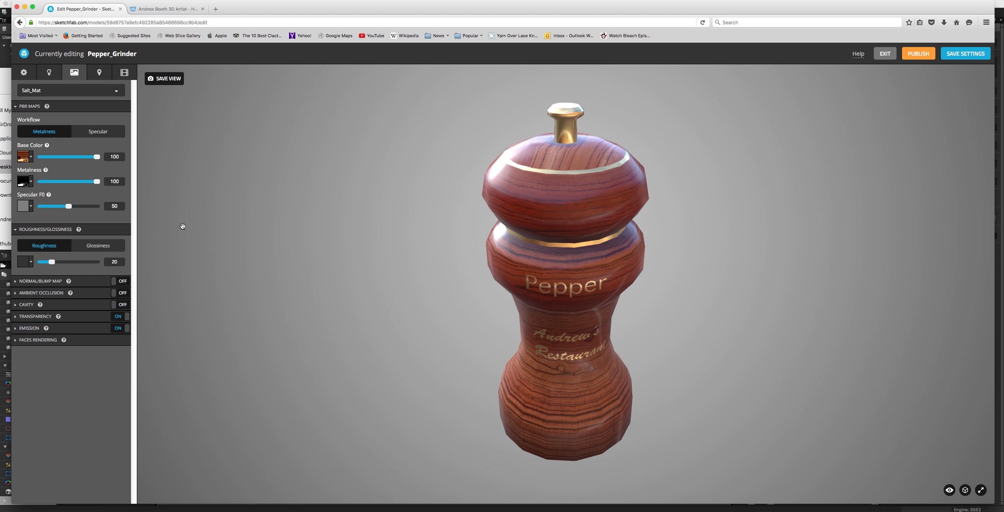
Step: Assign the Salt_roughness.png texture to the material's Roughness channel
left_click(28, 266)
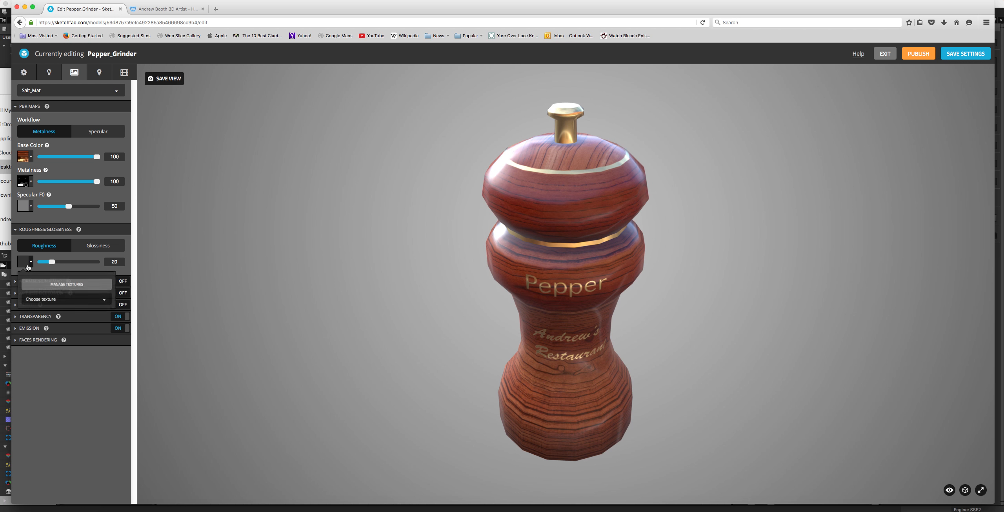
left_click(46, 303)
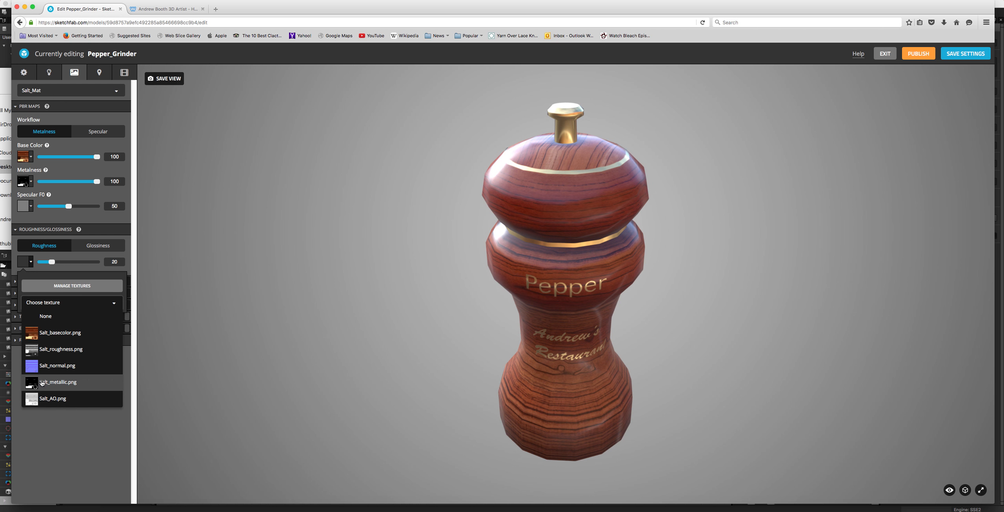
left_click(57, 347)
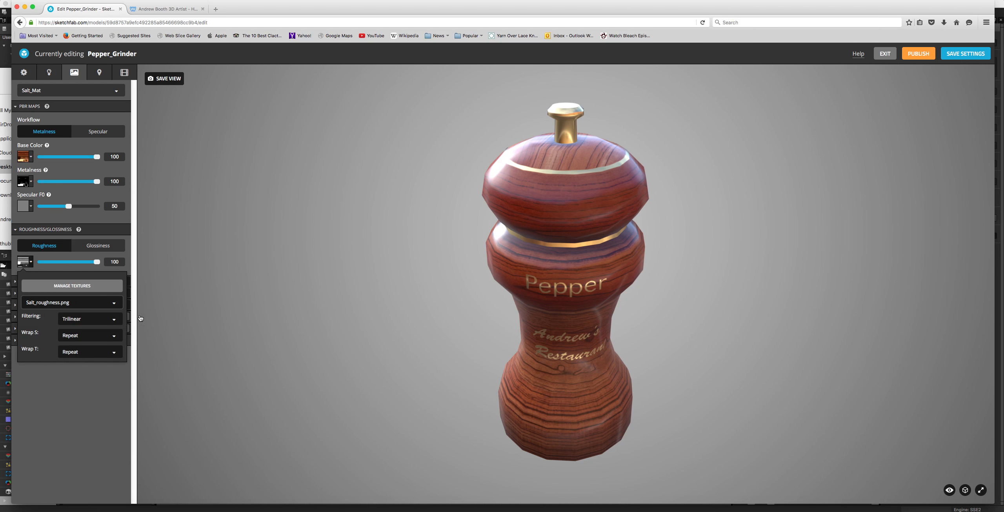
mouse_move(458, 244)
left_mouse_down()
mouse_move(457, 219)
mouse_move(453, 268)
mouse_move(439, 240)
mouse_move(437, 251)
mouse_move(458, 259)
mouse_move(475, 208)
mouse_move(457, 240)
left_mouse_up()
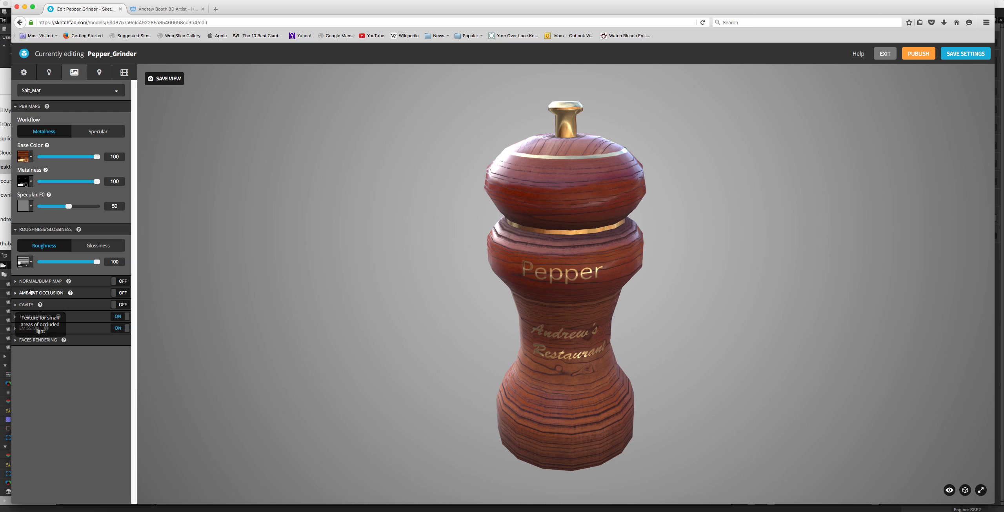
Step: Turn on the Normal/Bump Map channel, assign Salt_normal.png as the normal map and inspect the engraved lettering up close
left_click(20, 281)
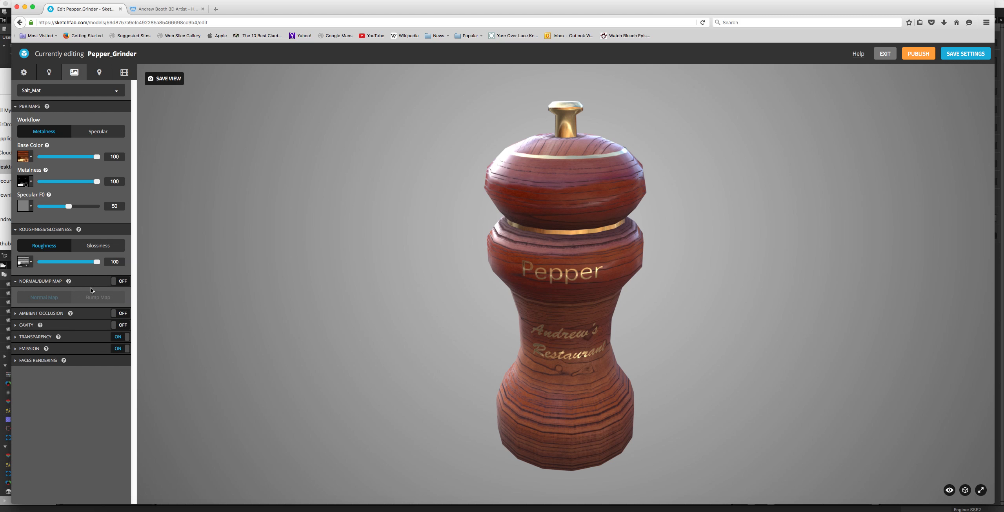
left_click(111, 282)
left_click(20, 314)
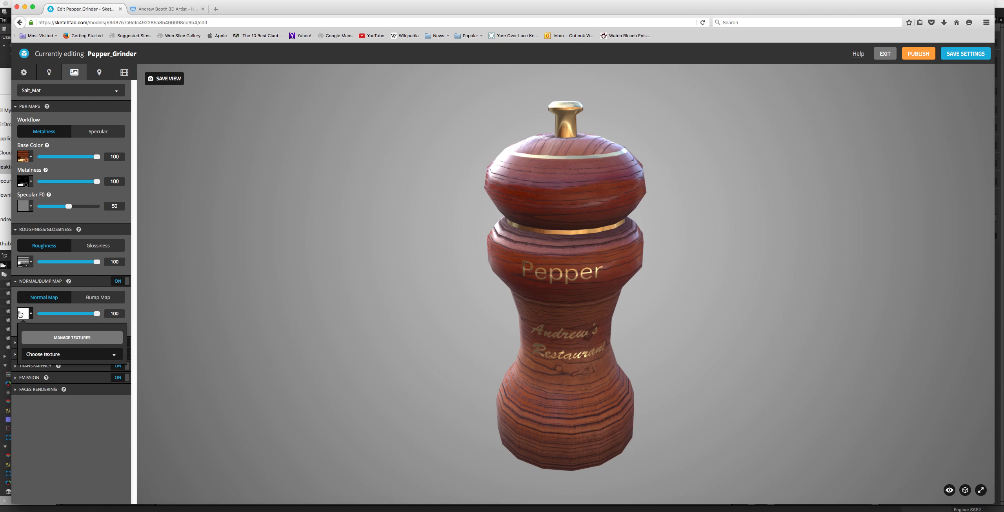
left_click(65, 355)
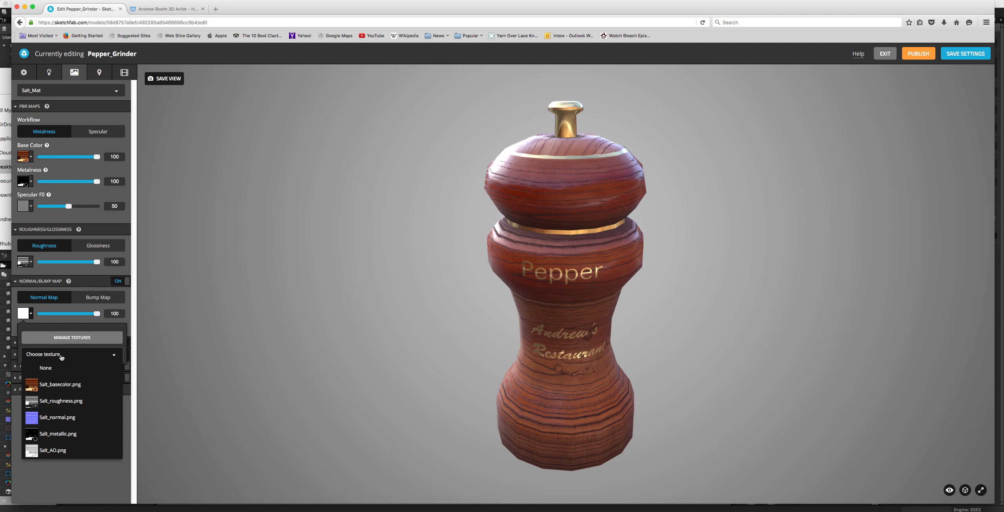
left_click(57, 418)
mouse_move(348, 299)
left_mouse_down()
mouse_move(347, 347)
mouse_move(354, 251)
mouse_move(350, 285)
left_mouse_up()
scroll(531, 246, "up", 5)
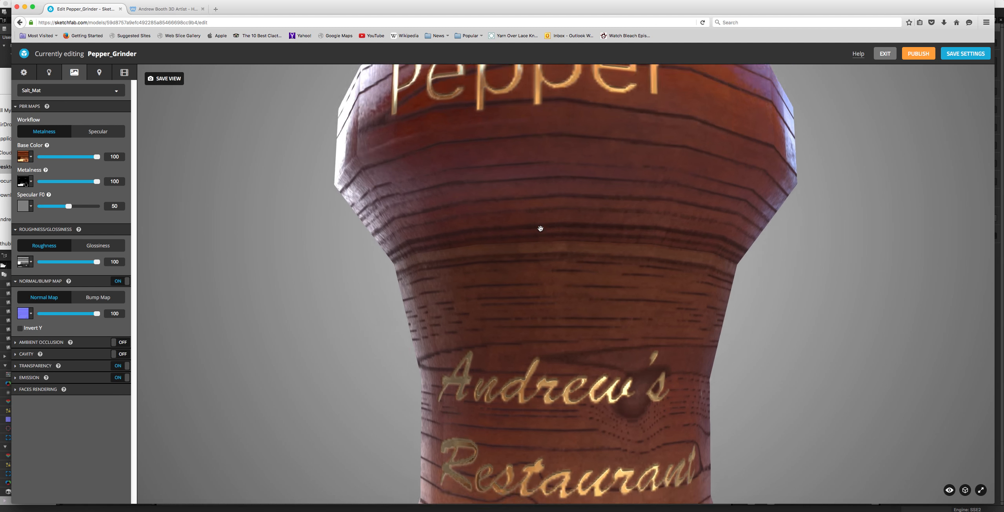
scroll(533, 235, "down", 5)
scroll(534, 235, "down", 5)
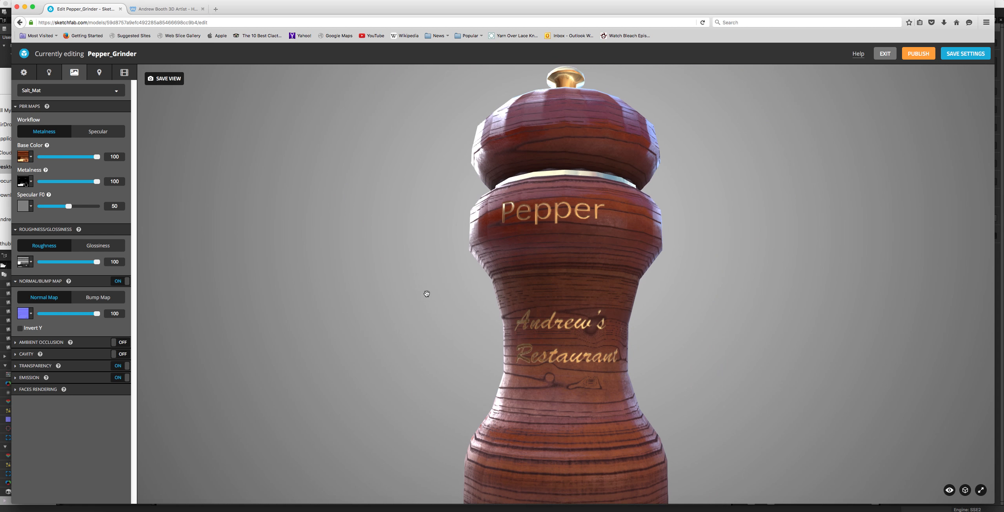
left_click_drag(424, 294, 504, 191)
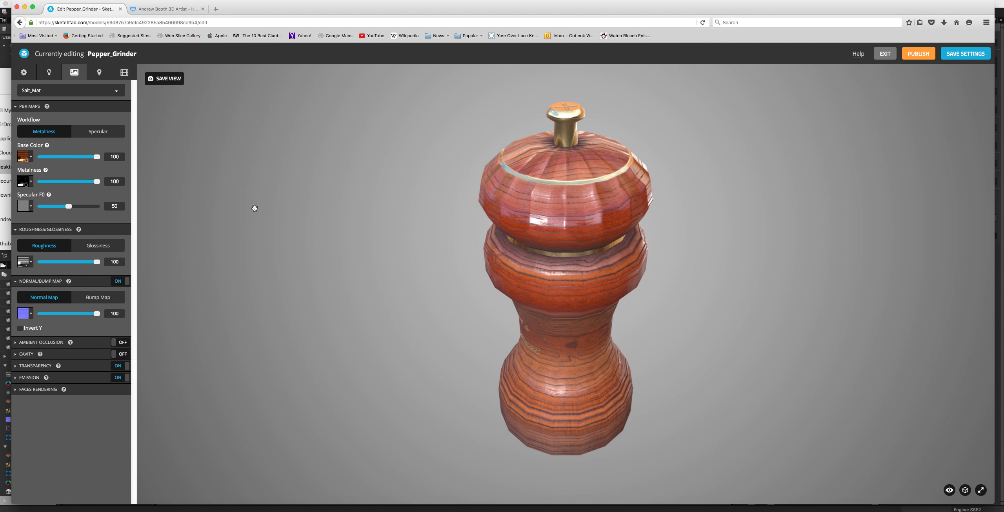
Step: Turn on Invert Y for the normal map and check its effect on the grinder from several angles
left_click(32, 315)
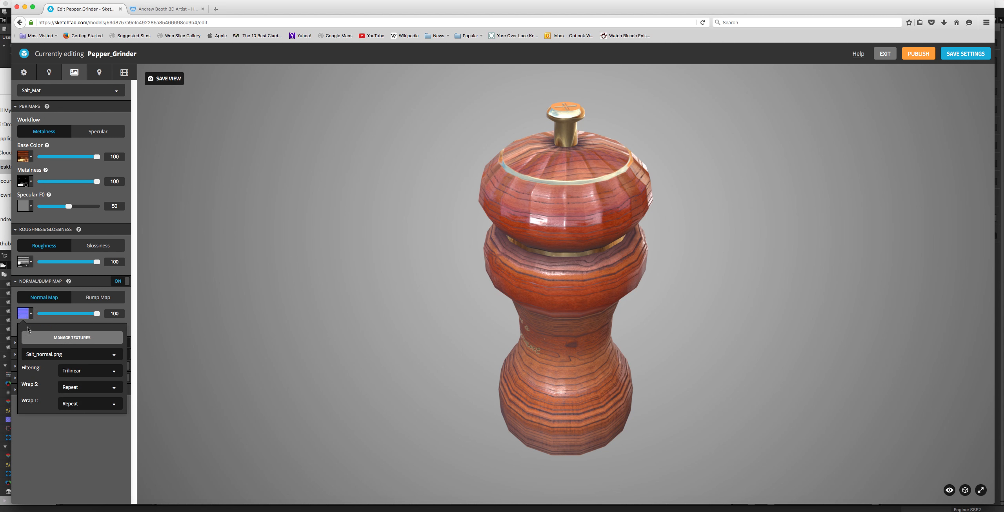
left_click(31, 313)
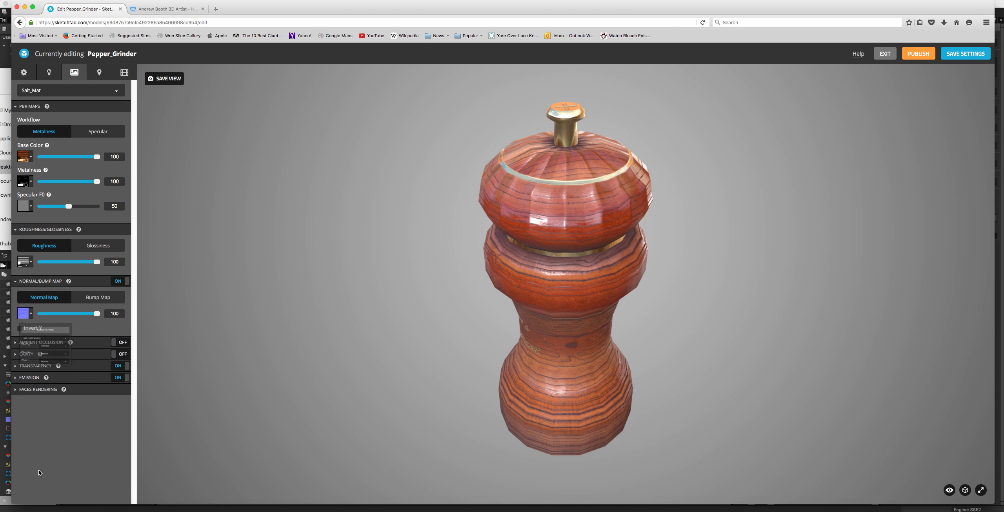
left_click_drag(620, 306, 584, 286)
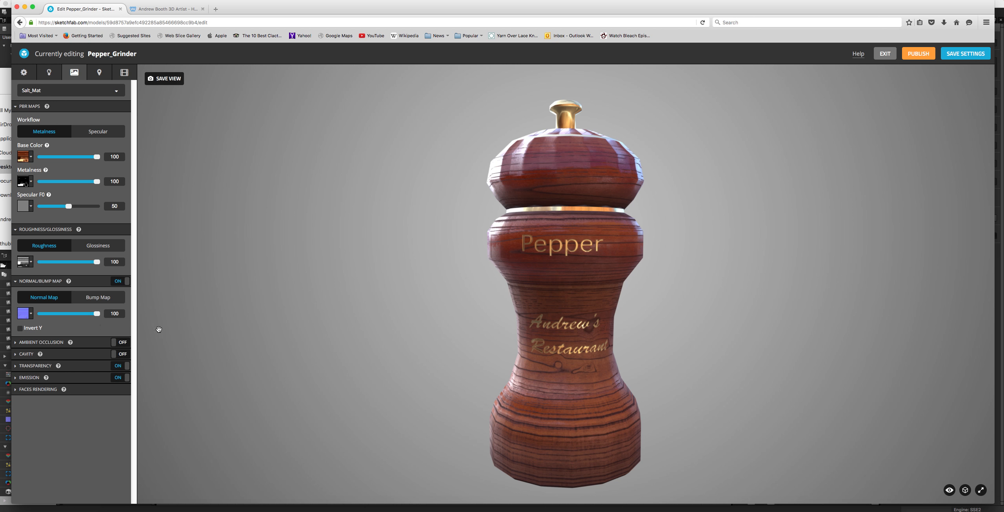
left_click_drag(408, 266, 559, 162)
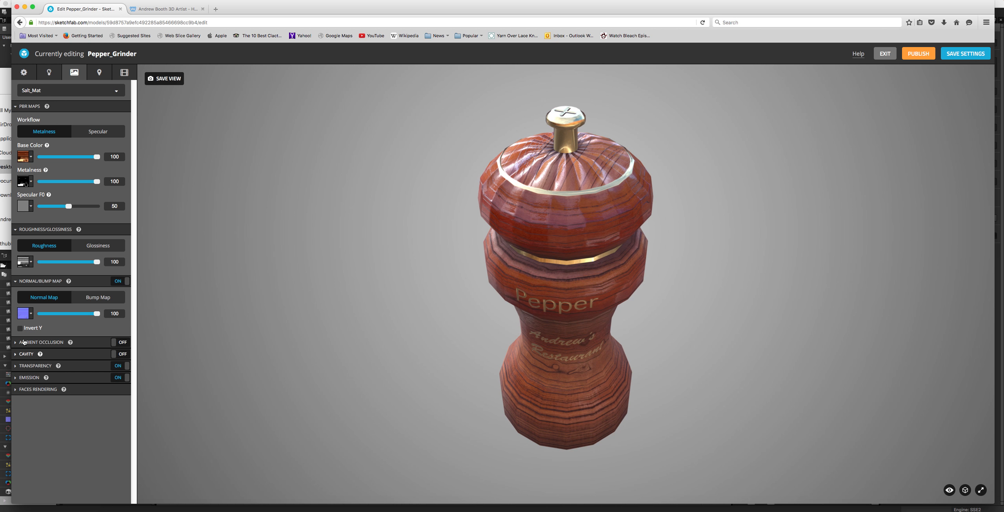
left_click(20, 330)
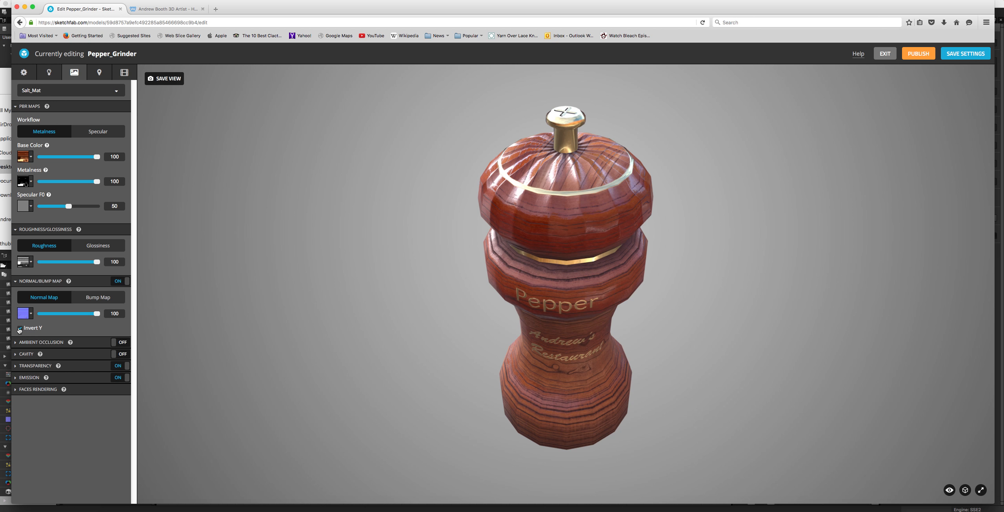
left_click_drag(180, 306, 426, 259)
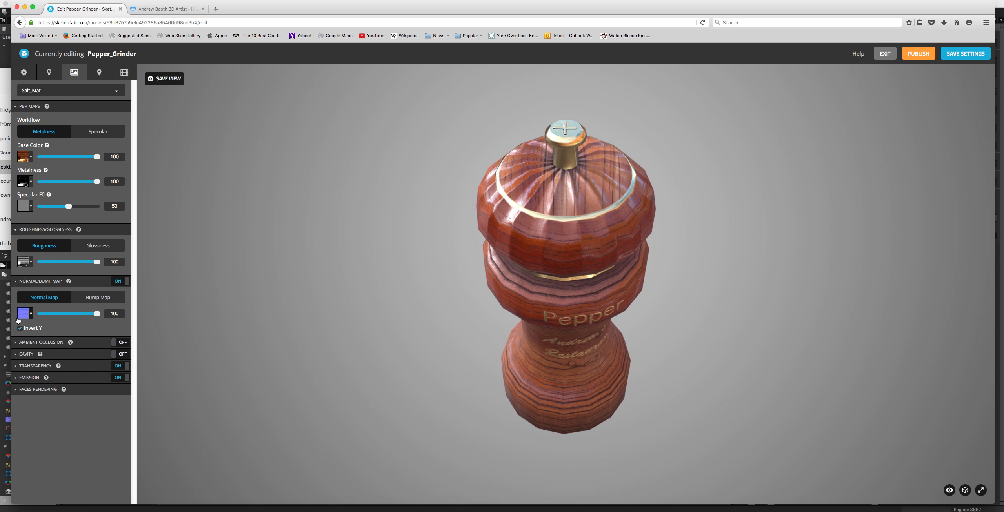
left_click(23, 314)
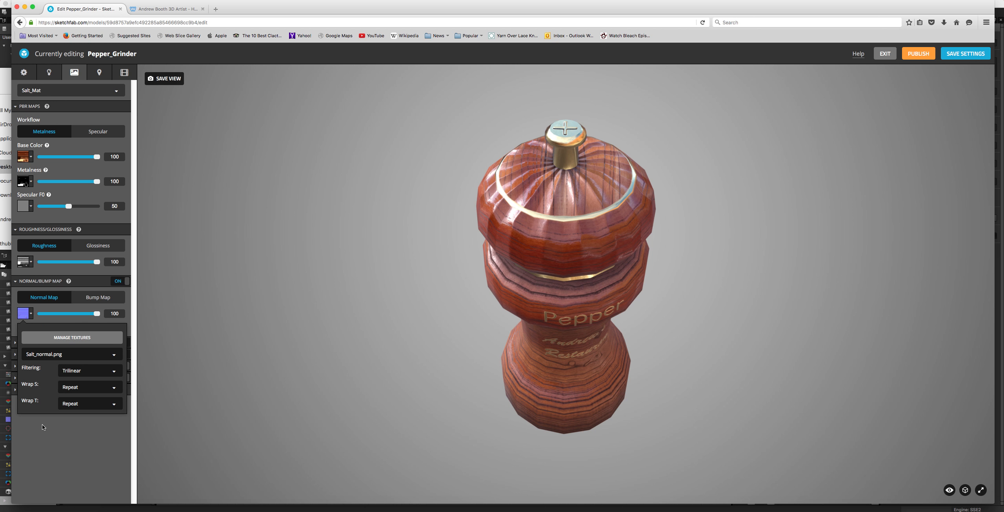
left_click(47, 435)
left_click_drag(599, 292, 428, 231)
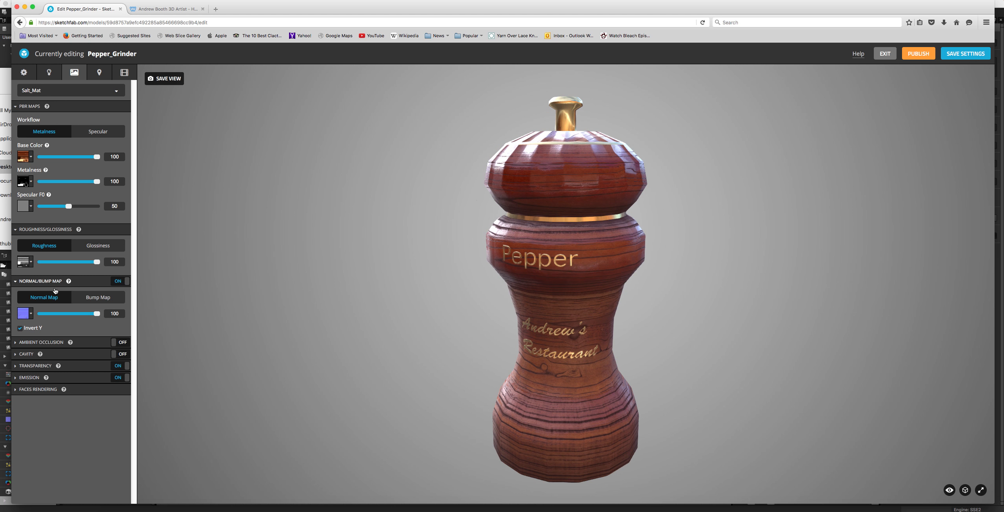
Step: Turn on Ambient Occlusion for the material and assign the Salt_AO.png texture to it
left_click(43, 343)
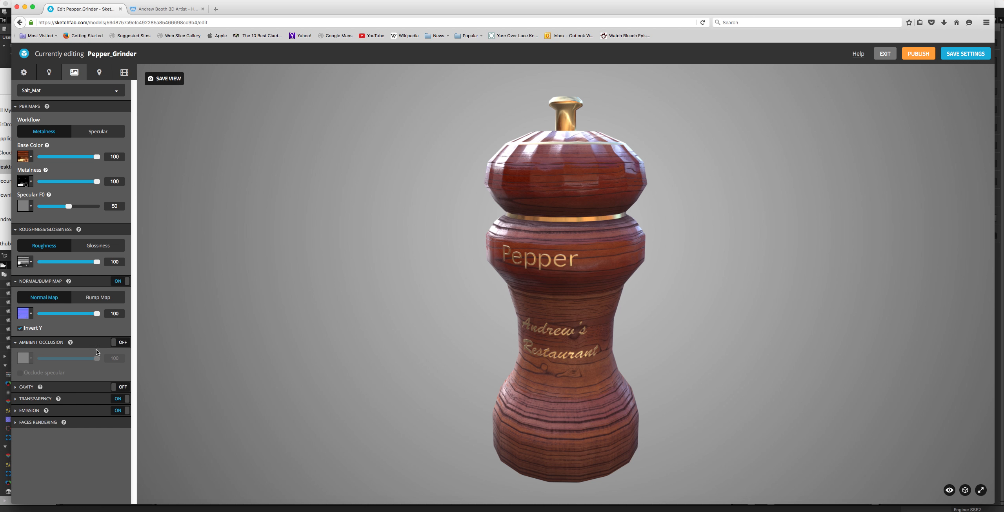
left_click(120, 343)
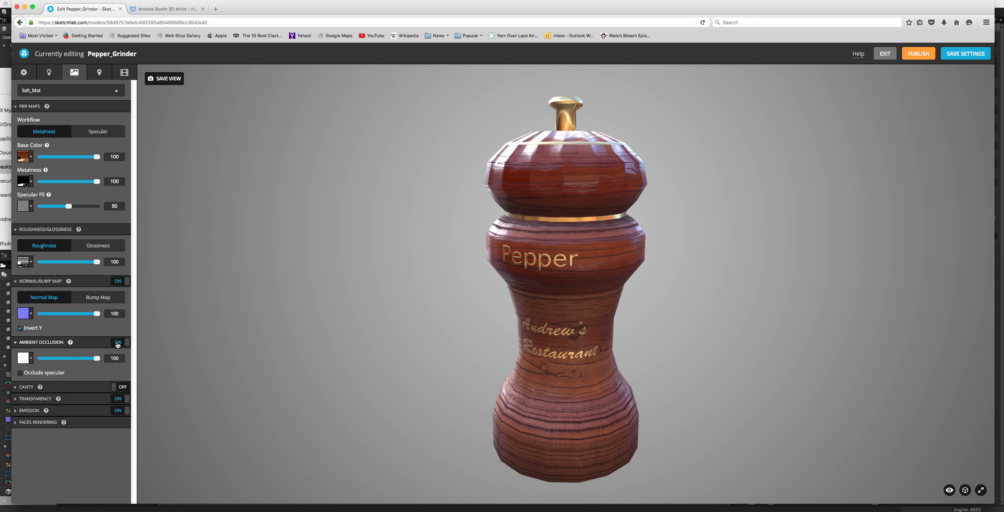
left_click(30, 359)
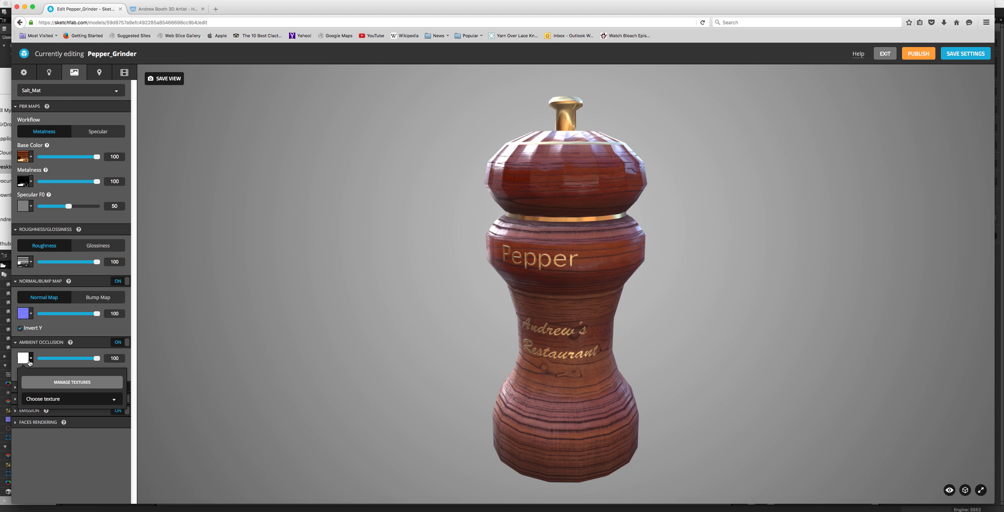
left_click(42, 403)
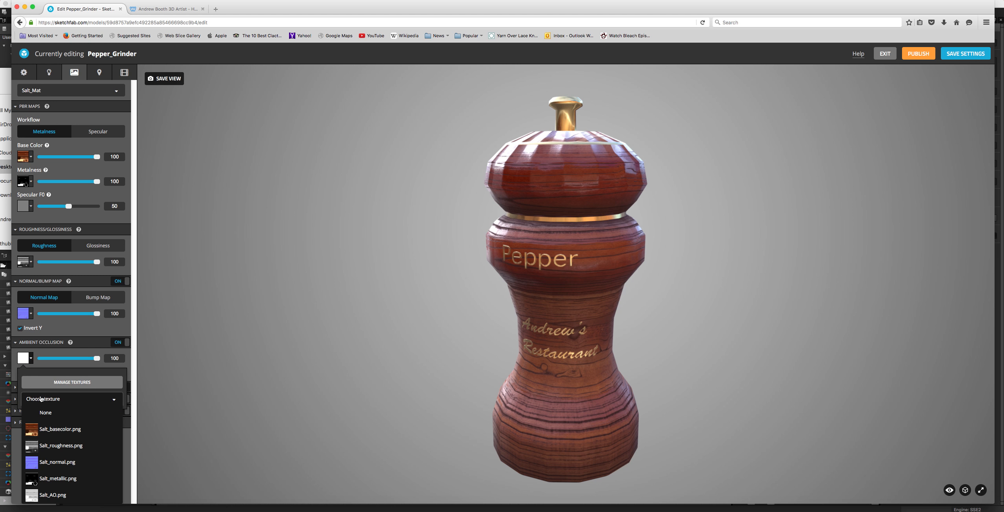
left_click(42, 496)
mouse_move(406, 205)
left_mouse_down()
mouse_move(412, 197)
mouse_move(405, 210)
left_mouse_up()
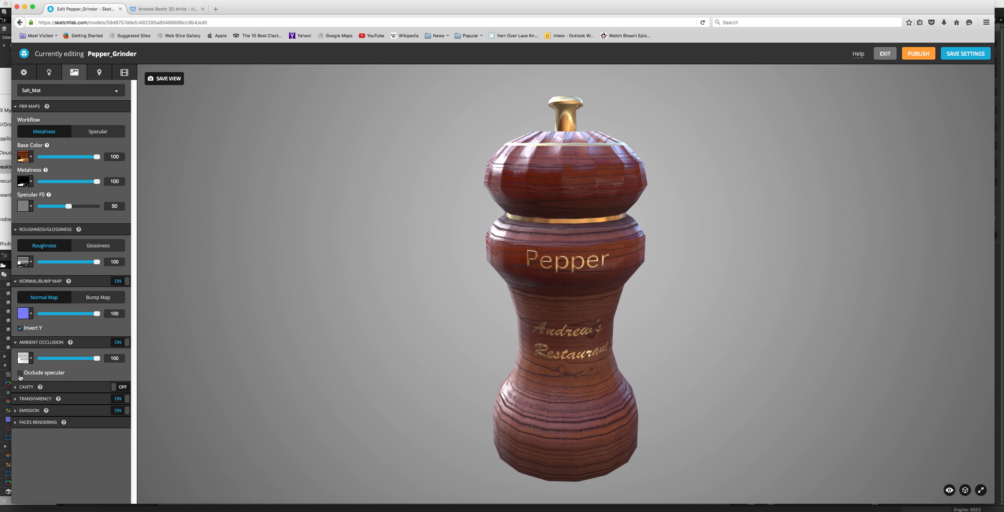
Step: Turn on Occlude specular for the ambient occlusion and view the grinder from above and below
left_click(20, 374)
left_click_drag(437, 266, 431, 262)
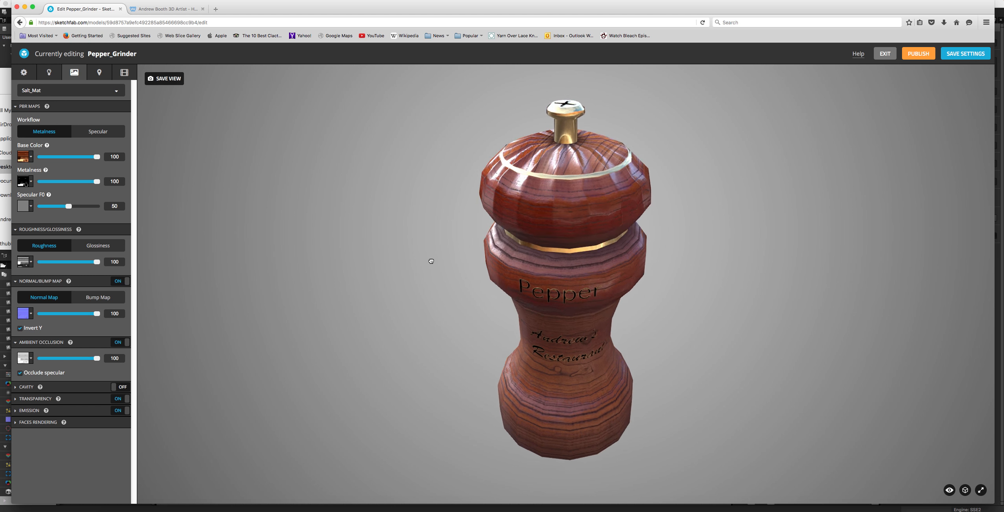
mouse_move(536, 377)
left_mouse_down()
mouse_move(515, 271)
mouse_move(520, 297)
left_mouse_up()
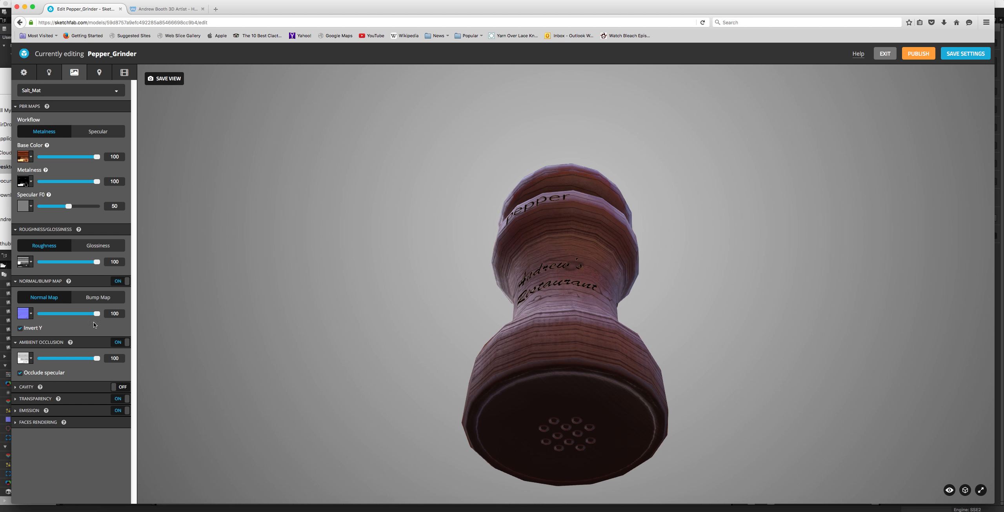
Step: Toggle Occlude specular off and on to compare its effect on the grinder's underside, and examine the engraved lettering up close
left_click(20, 373)
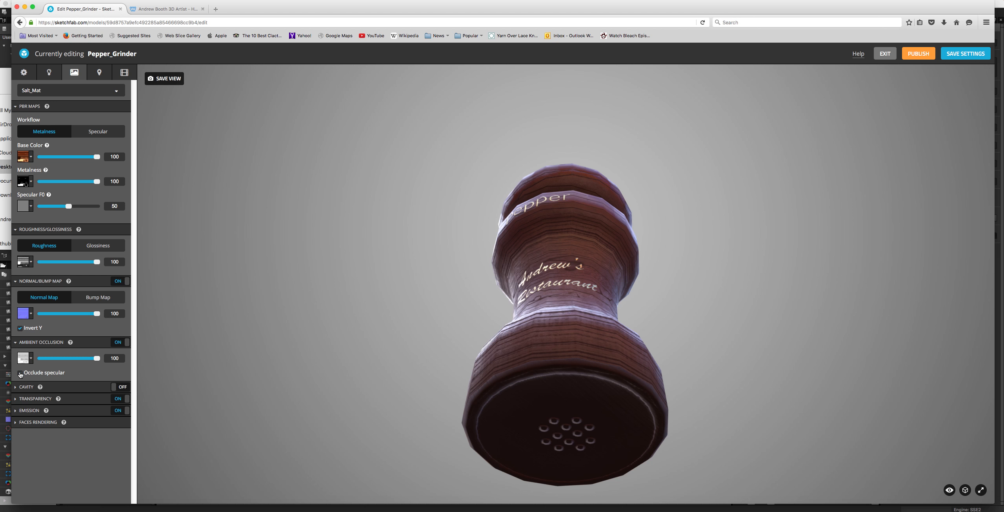
left_click(20, 373)
left_click(20, 373)
left_click(20, 373)
left_click(20, 374)
left_click(20, 373)
left_click(20, 374)
left_click(21, 373)
left_click_drag(344, 257, 356, 285)
scroll(567, 236, "up", 5)
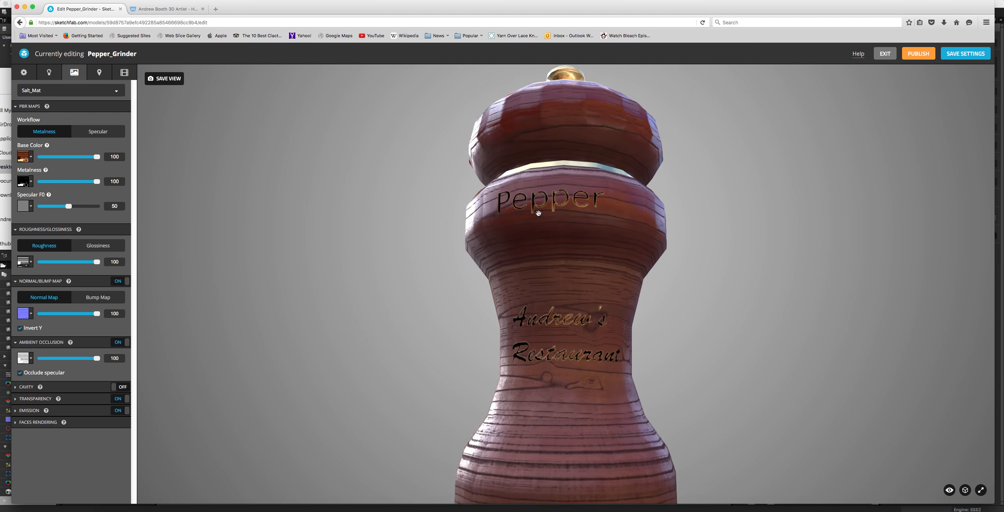
scroll(566, 236, "down", 8)
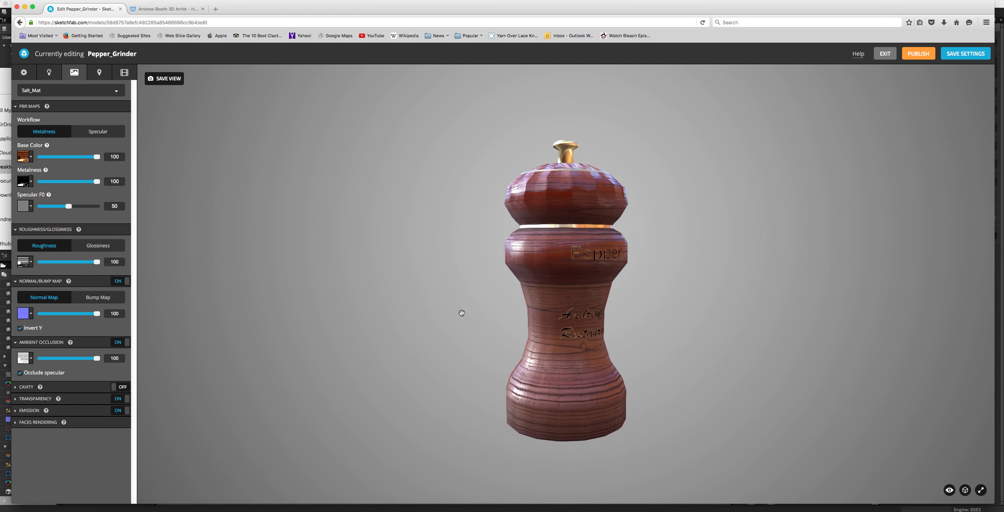
Step: Compare the whole grinder with Occlude specular off and on from the front and from below, leaving the option on
left_click(19, 373)
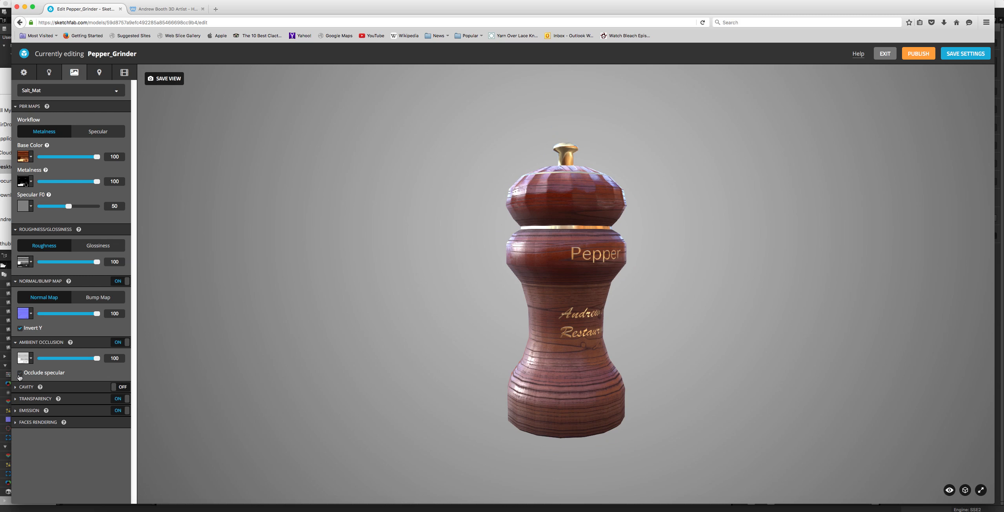
left_click_drag(674, 273, 668, 238)
left_click(20, 373)
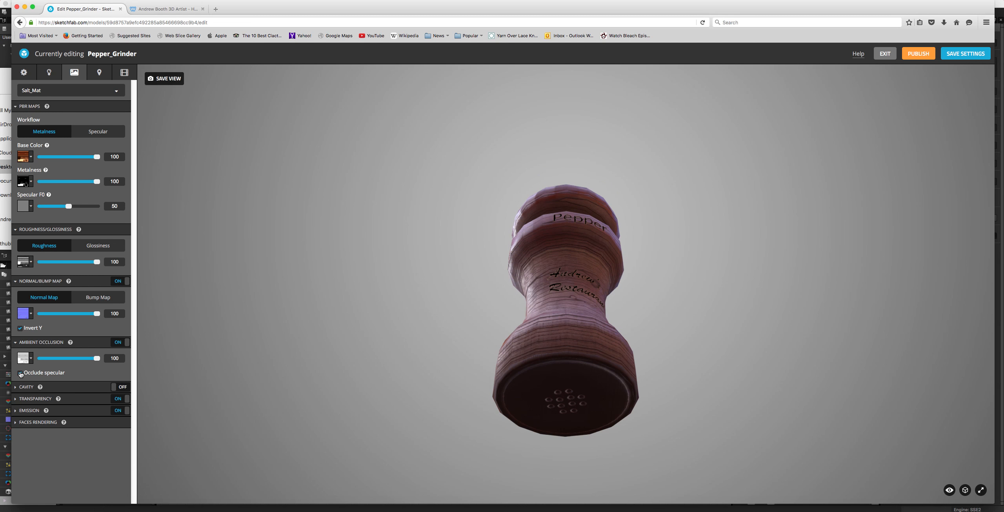
mouse_move(493, 265)
left_mouse_down()
mouse_move(486, 277)
mouse_move(488, 263)
left_mouse_up()
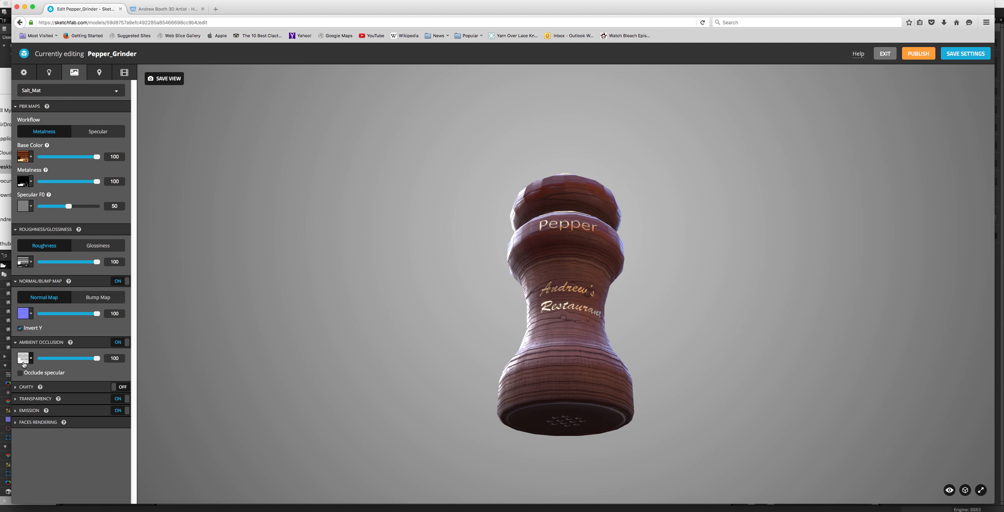
left_click(20, 374)
left_click(20, 373)
left_click(20, 373)
left_click(21, 374)
left_click(21, 374)
left_click(21, 374)
left_click(21, 373)
left_click(21, 373)
left_click(20, 373)
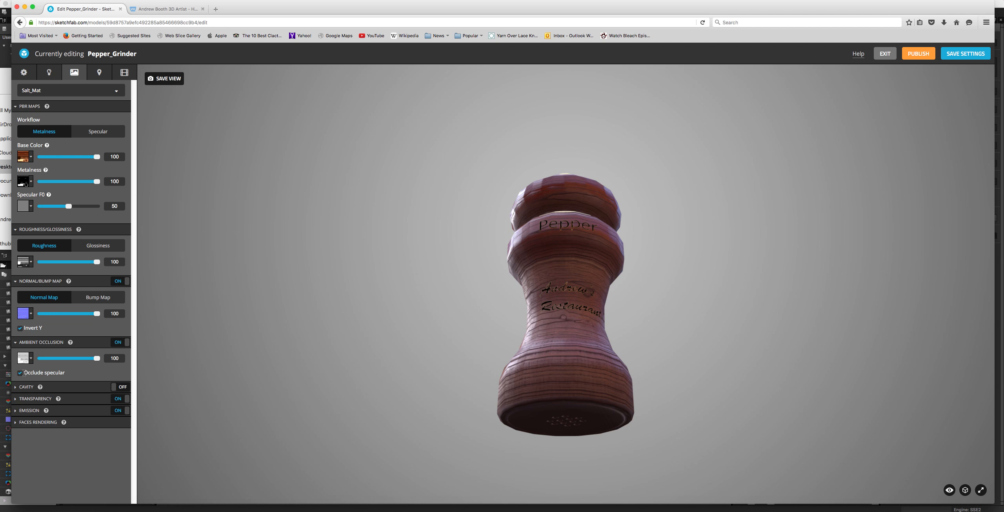
Step: Turn off Occlude specular for the ambient occlusion, view the grinder from the front, and look over the Cavity settings
left_click(20, 374)
mouse_move(373, 273)
left_mouse_down()
mouse_move(368, 339)
mouse_move(390, 227)
mouse_move(371, 307)
mouse_move(386, 278)
mouse_move(377, 277)
left_mouse_up()
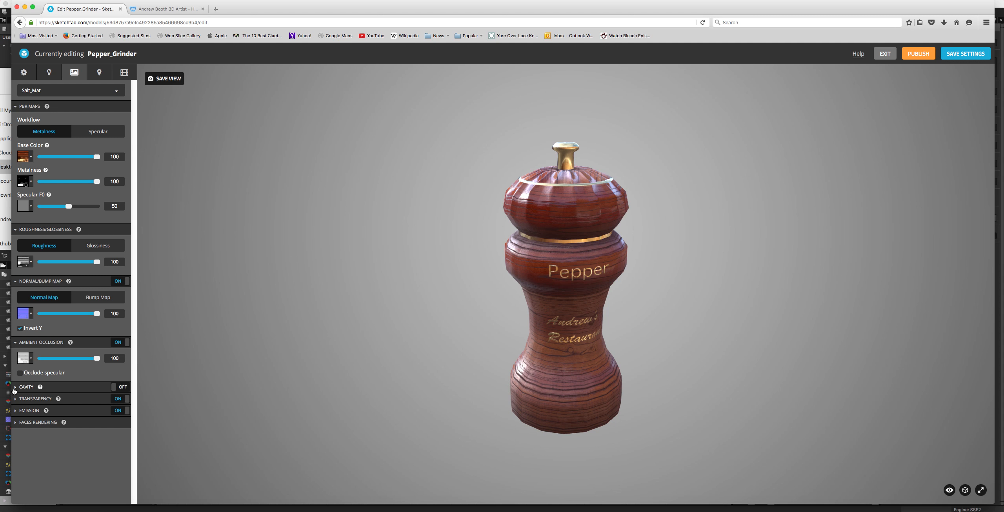
left_click(16, 388)
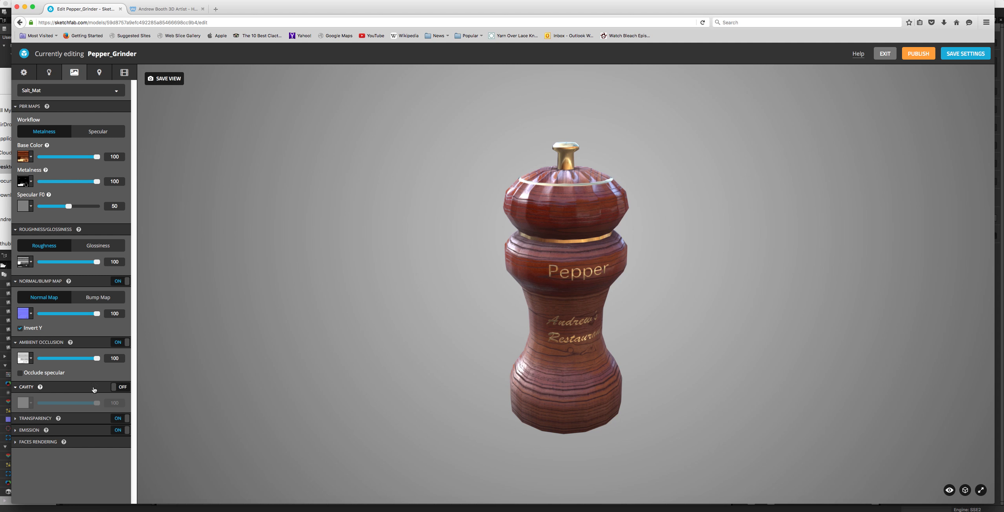
left_click_drag(451, 315, 247, 330)
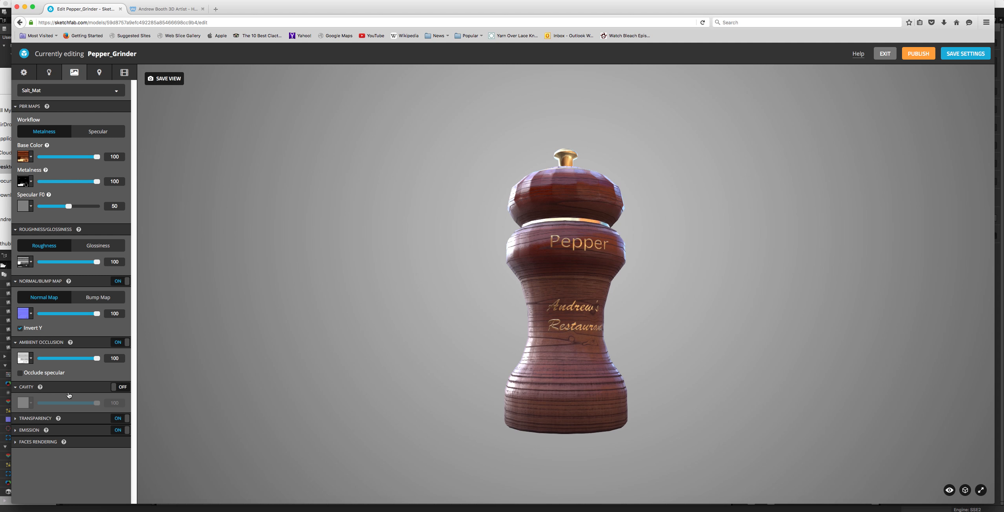
left_click(16, 388)
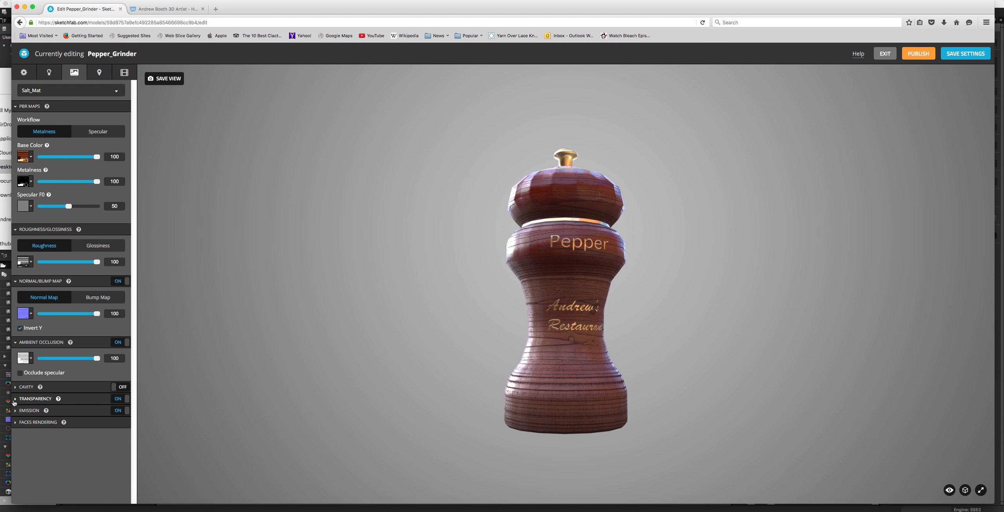
Step: Show the Transparency settings of the Salt_Mat material and turn Transparency off
left_click(14, 400)
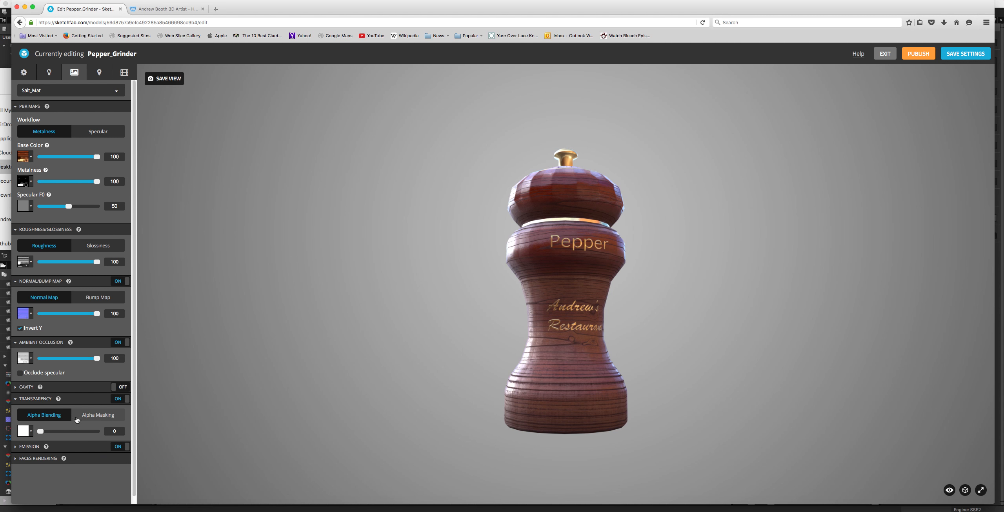
left_click(123, 401)
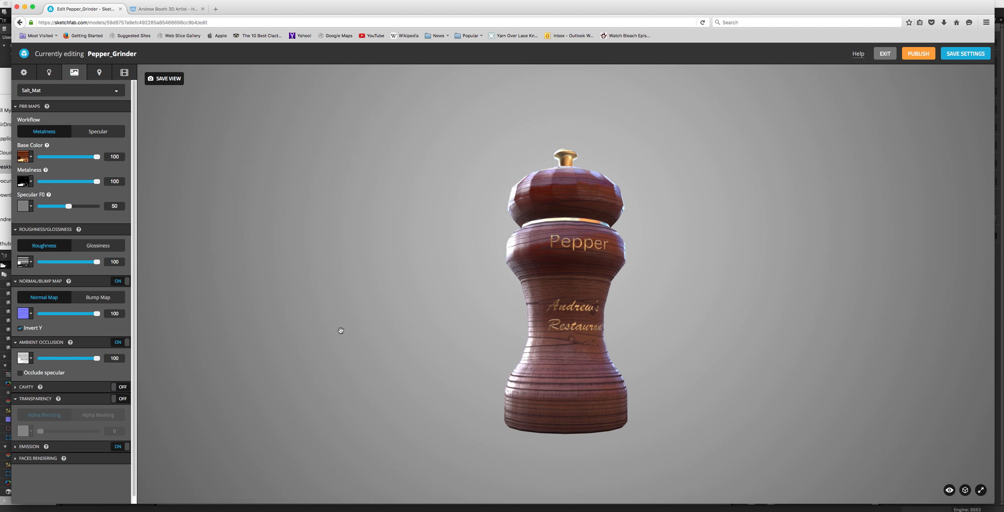
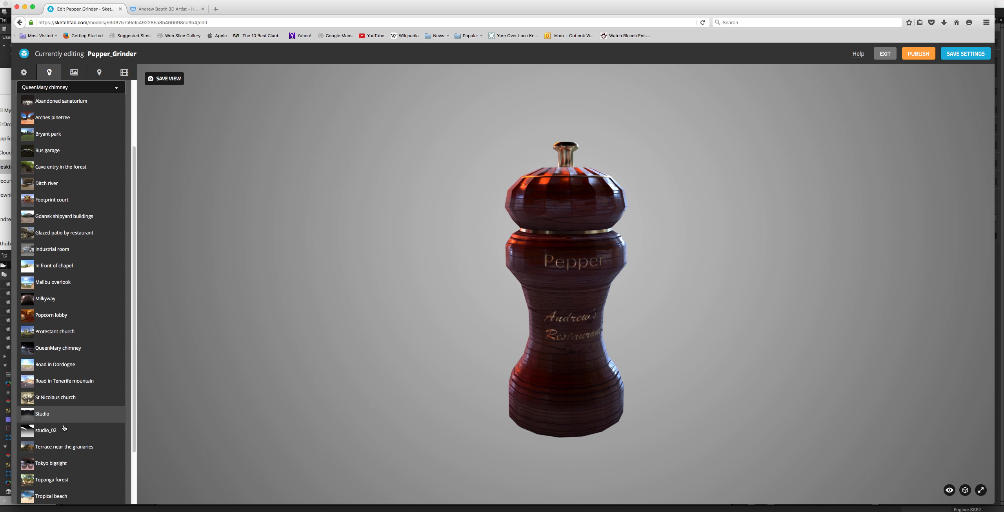
Step: Try the Studio and then the studio_02 environment, turning the grinder to judge how each one lights it
left_click(63, 418)
left_click_drag(579, 286, 518, 280)
left_click(46, 178)
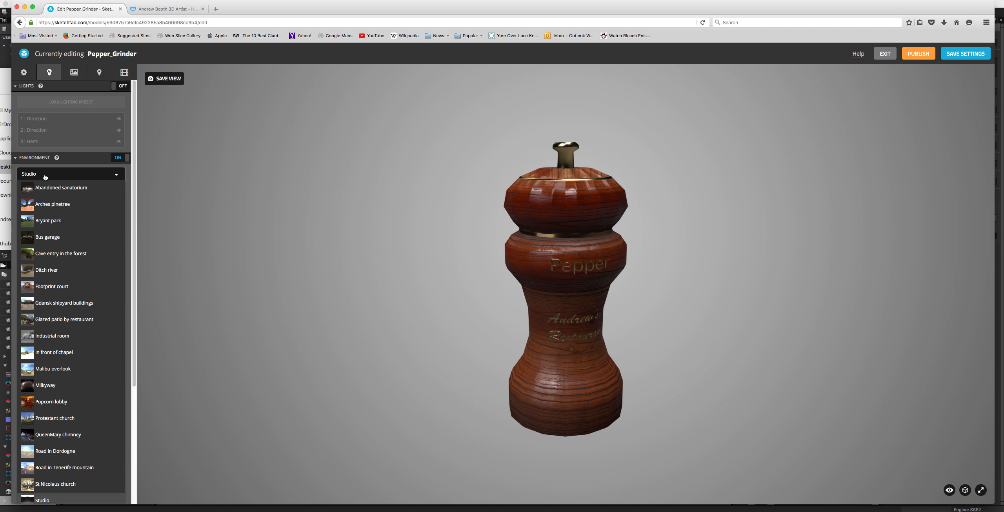
scroll(51, 410, "down", 4)
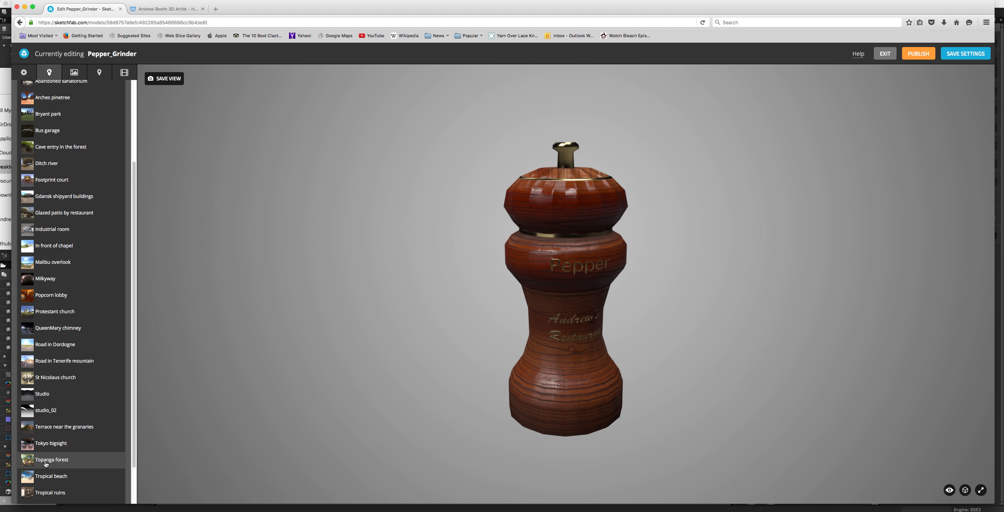
left_click(53, 411)
left_click_drag(459, 306, 438, 307)
Step: Try the Terrace near the granaries environment and view the lit grinder from different angles
left_click(63, 174)
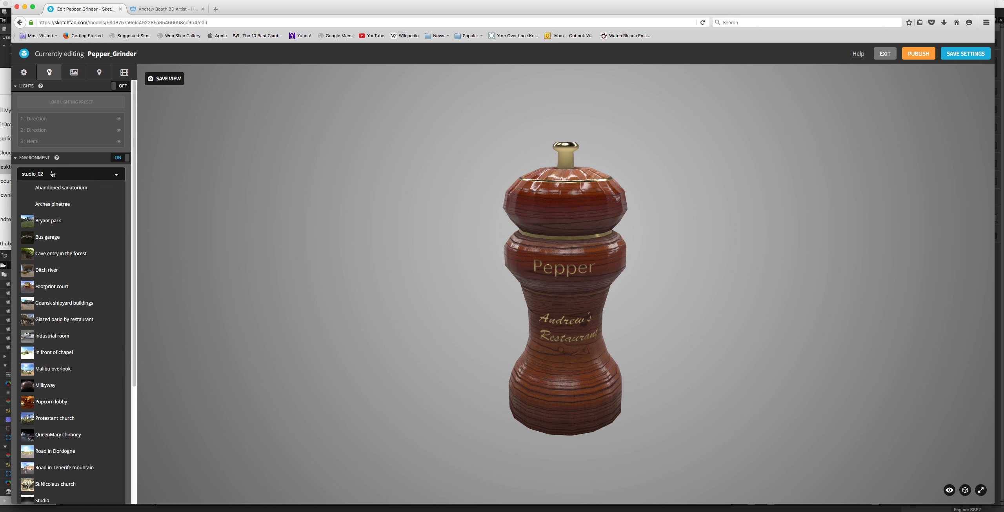
scroll(46, 386, "down", 3)
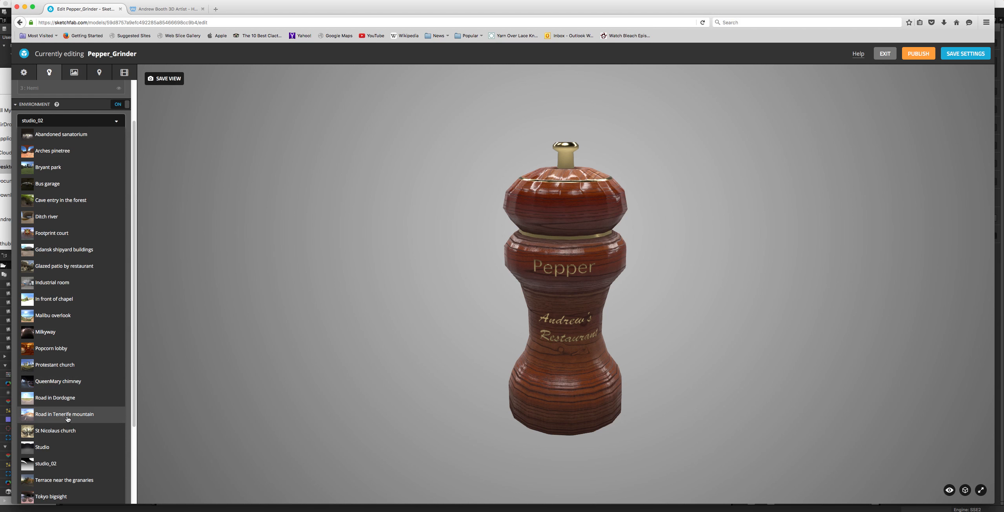
scroll(43, 428, "down", 2)
left_click(46, 442)
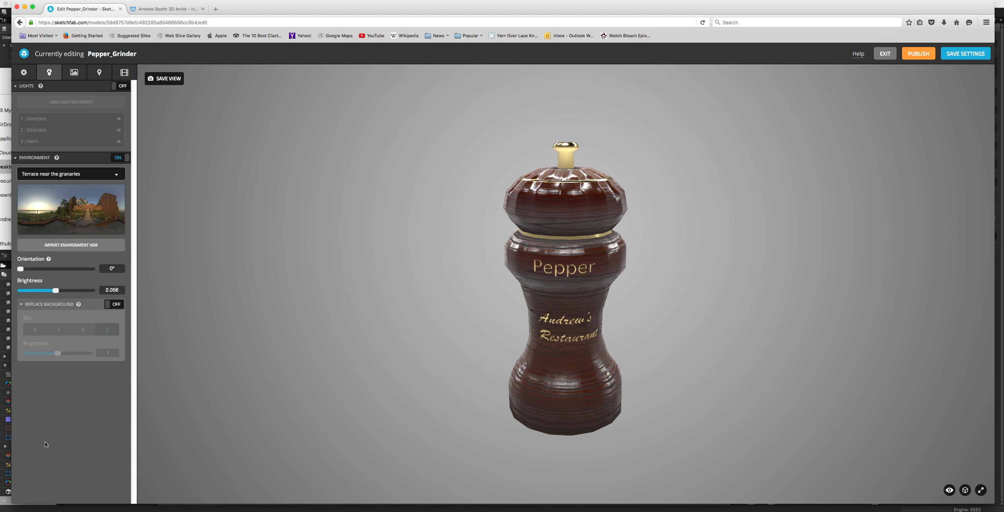
mouse_move(395, 211)
left_mouse_down()
mouse_move(396, 224)
mouse_move(397, 212)
left_mouse_up()
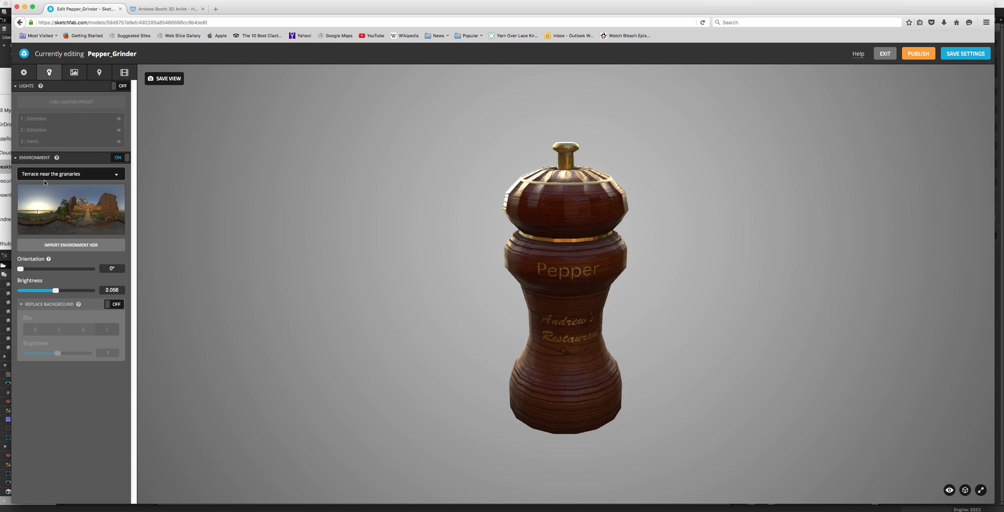
left_click_drag(386, 215, 370, 188)
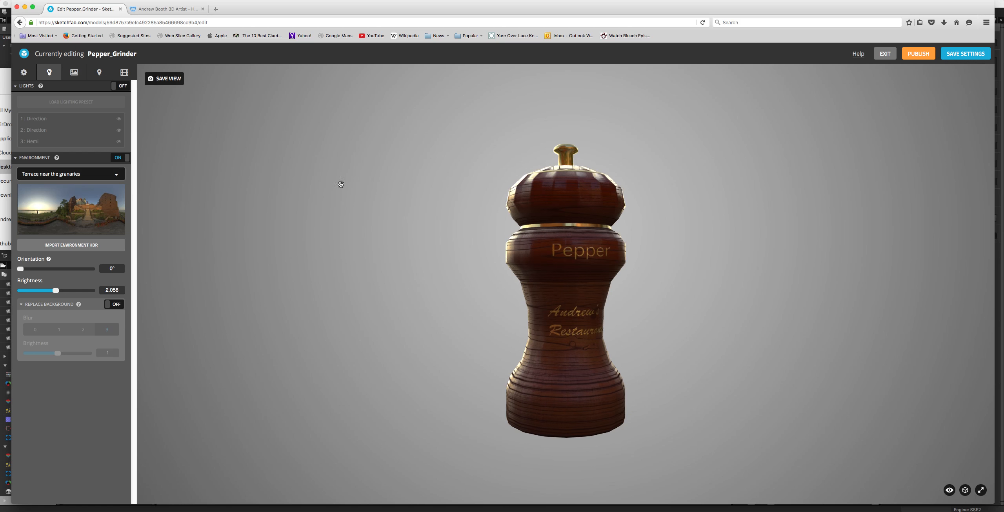
Step: Set the environment to Glazed patio by restaurant and check the reflections around the grinder
left_click(67, 174)
scroll(63, 388, "down", 5)
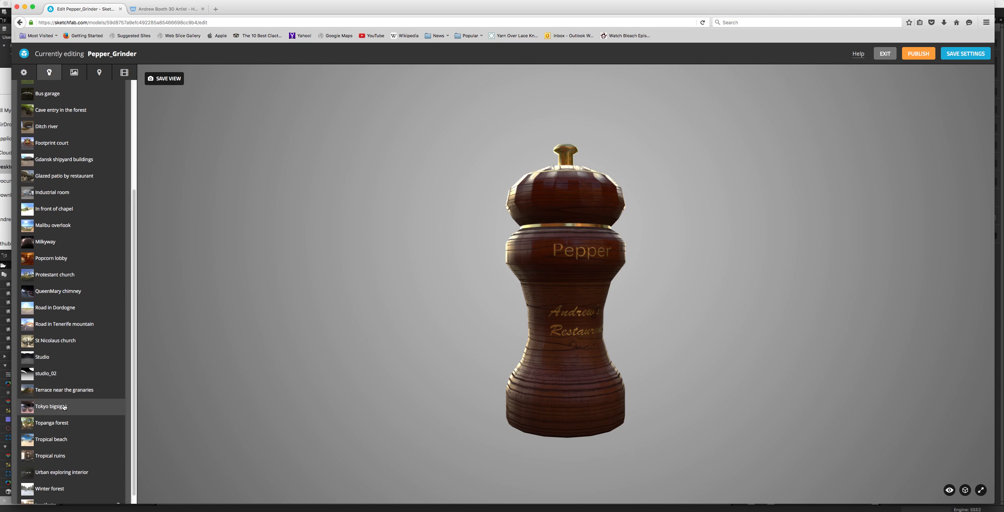
scroll(55, 420, "up", 8)
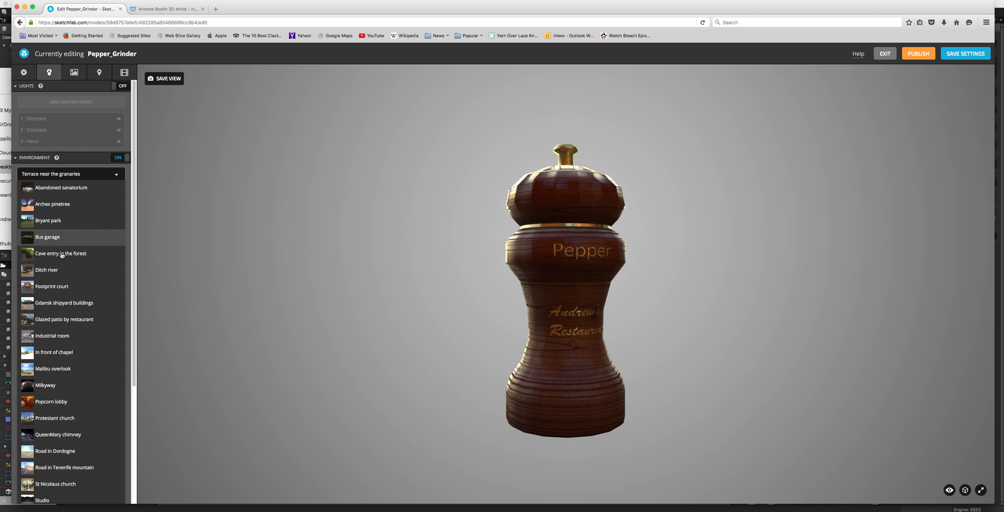
left_click(47, 321)
left_click_drag(397, 167, 293, 203)
left_click_drag(306, 172, 454, 186)
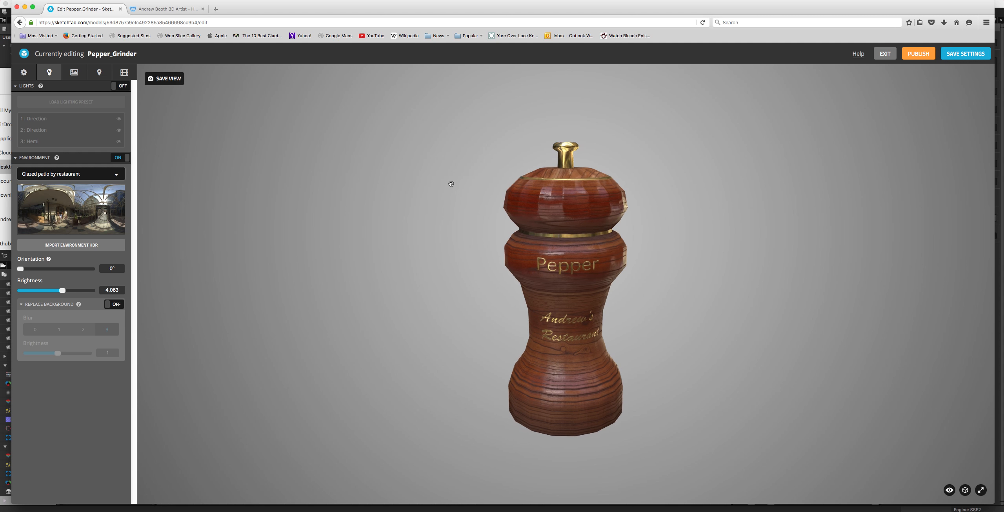
Step: Frame the whole grinder slightly closer with the engraved lettering facing forward and save that view
scroll(451, 184, "up", 4)
left_click_drag(451, 183, 473, 221)
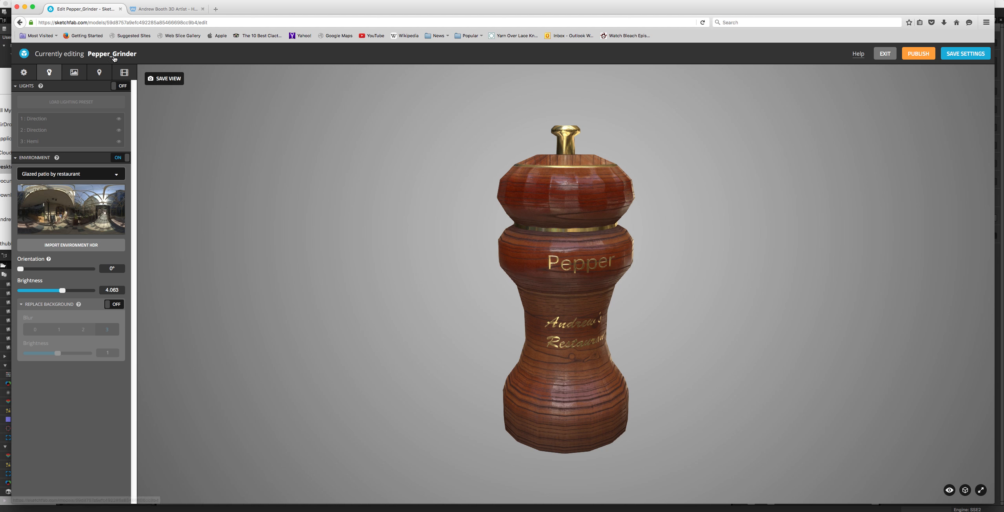
left_click(159, 79)
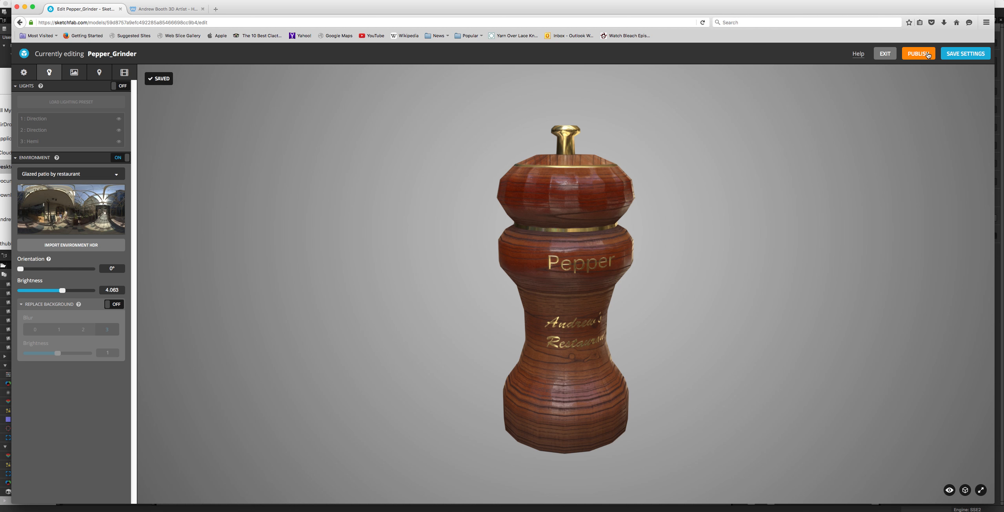
Step: Save the settings and publish the model, close the confirmation, and leave the 3D settings editor
left_click(928, 54)
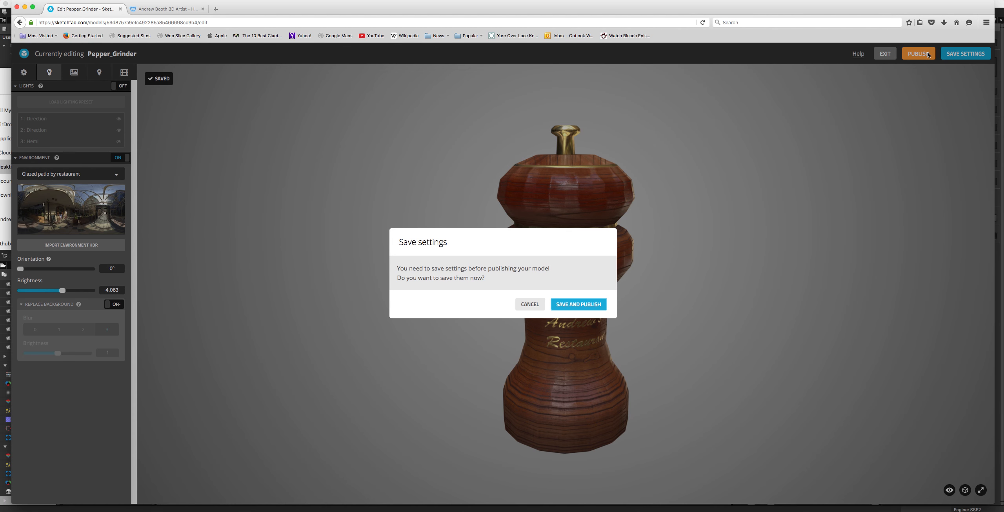
left_click(578, 305)
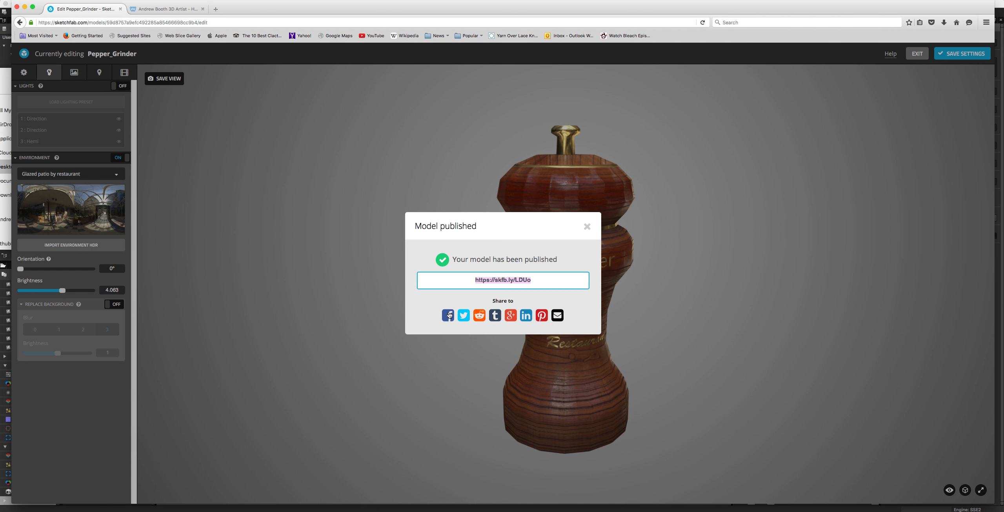
left_click(587, 227)
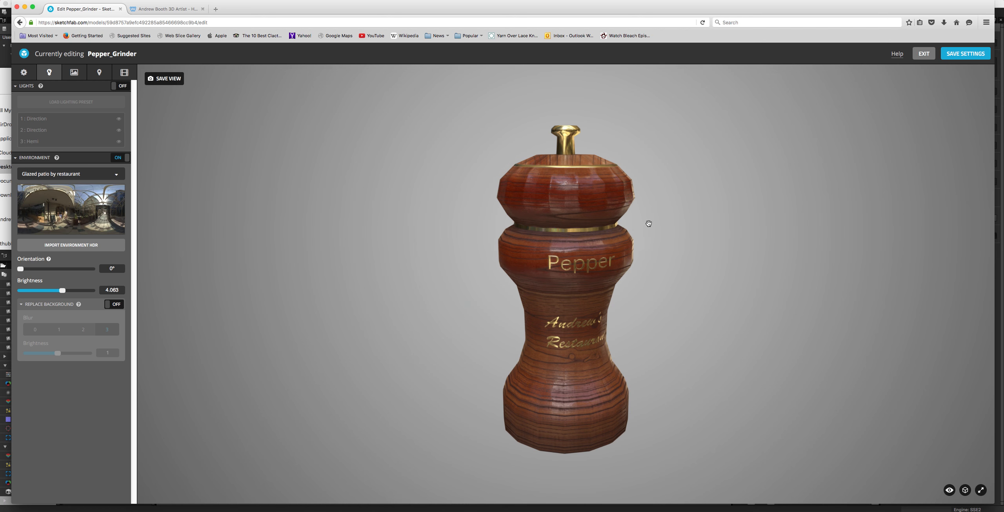
left_click(924, 54)
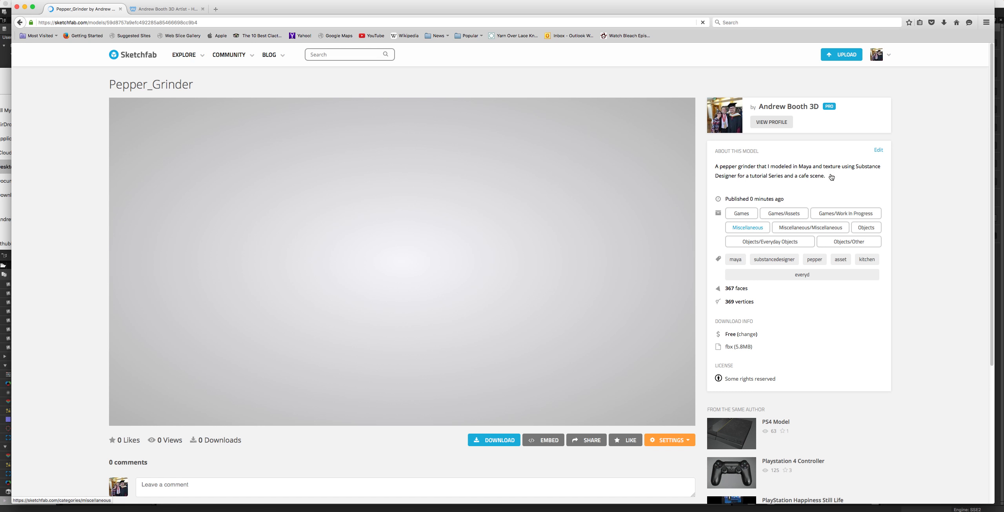
Step: Copy the description text from the published model's page and look over its settings options
left_click_drag(844, 176, 709, 167)
key("super+c")
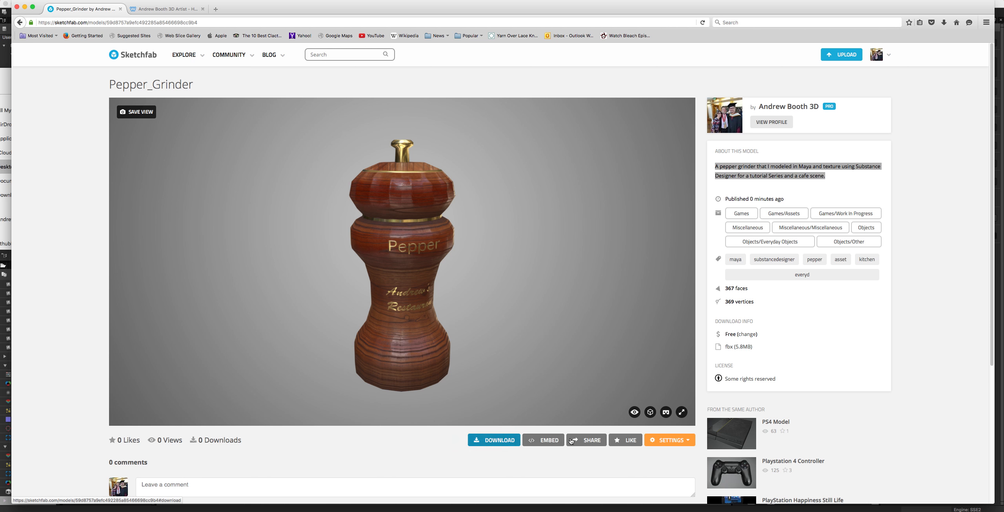
left_click(676, 440)
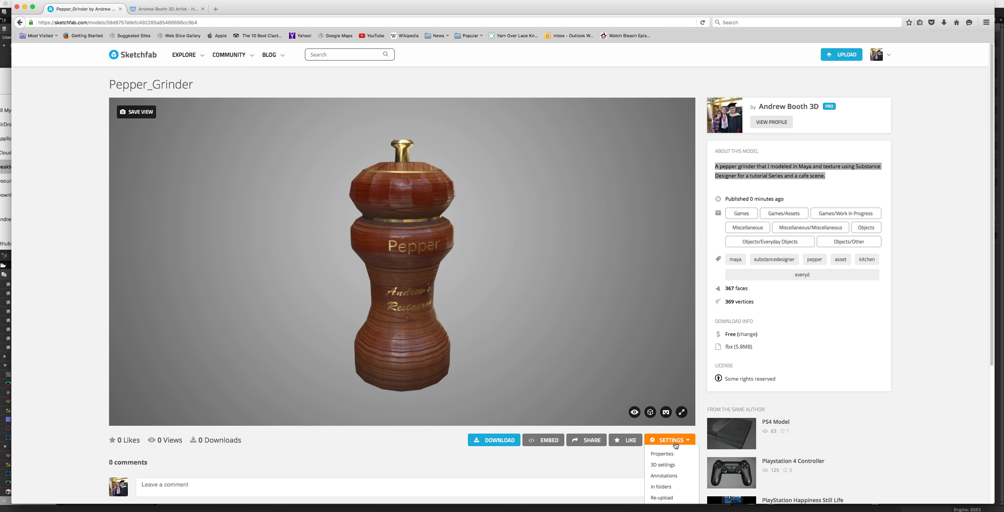
scroll(510, 432, "down", 3)
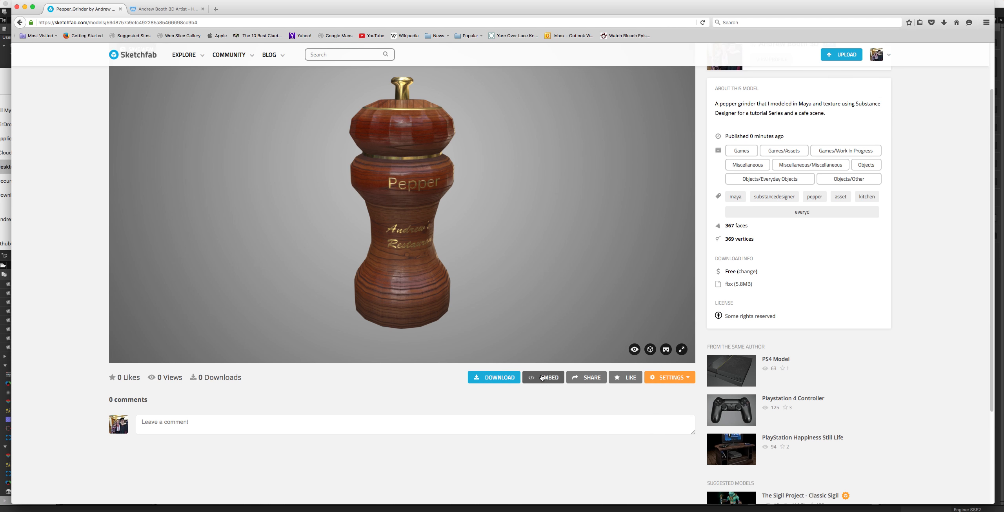
Step: Show the embed viewer options for the model, turn on Preload textures, and close the embed window
left_click(541, 378)
scroll(568, 230, "down", 1)
double_click(494, 246)
left_click(491, 251)
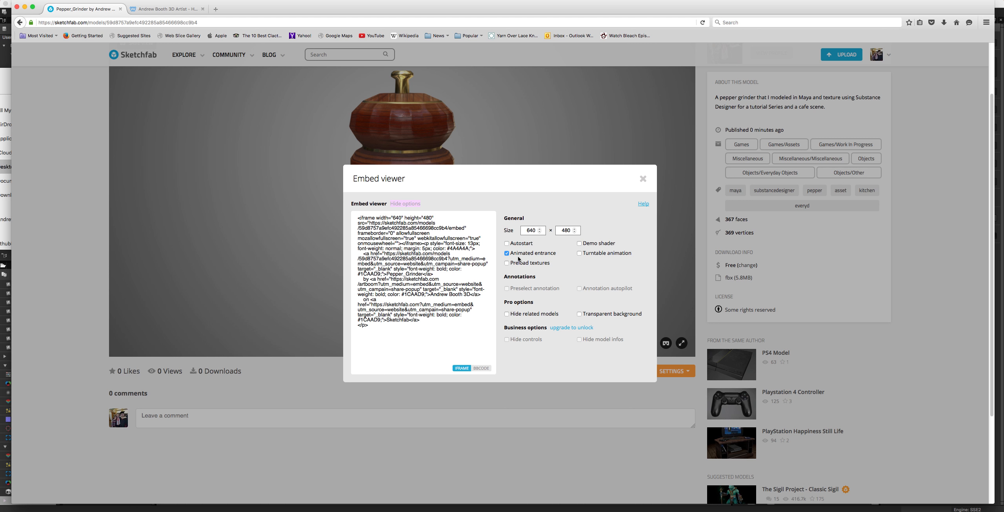
left_click(506, 264)
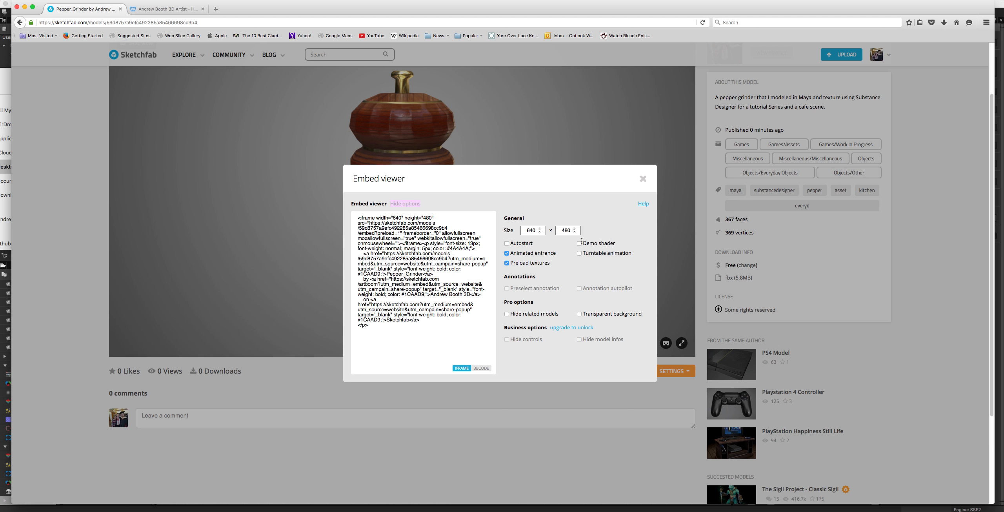
left_click(644, 179)
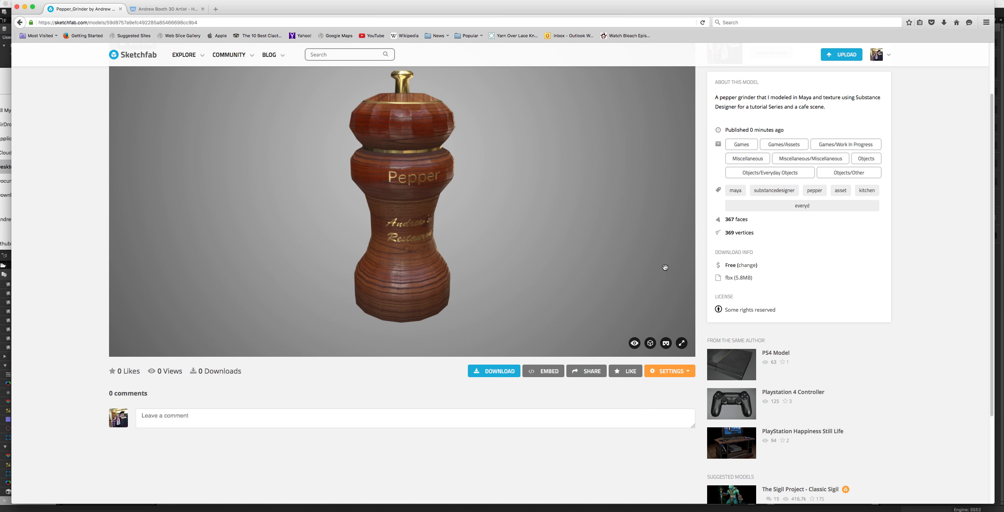
Step: Share the model on Twitter, replacing the tweet's opening "Pepper_Grinder by" with the copied model description
left_click(587, 371)
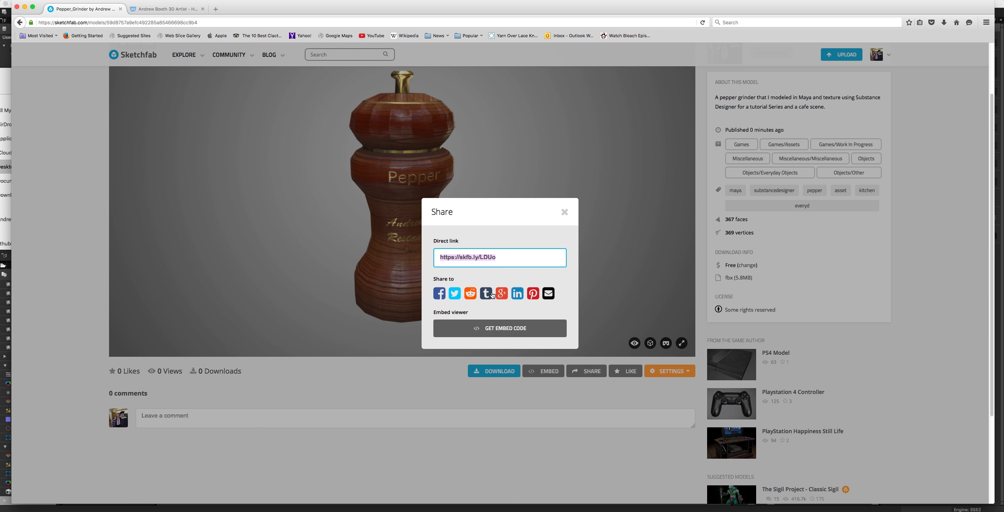
left_click(454, 294)
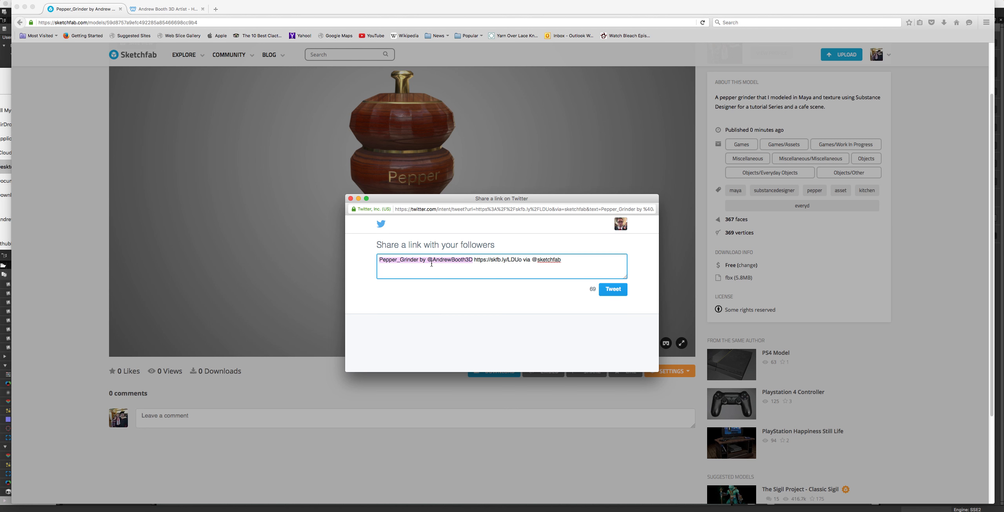
left_click(420, 262)
left_click_drag(426, 259, 351, 265)
key("super+v")
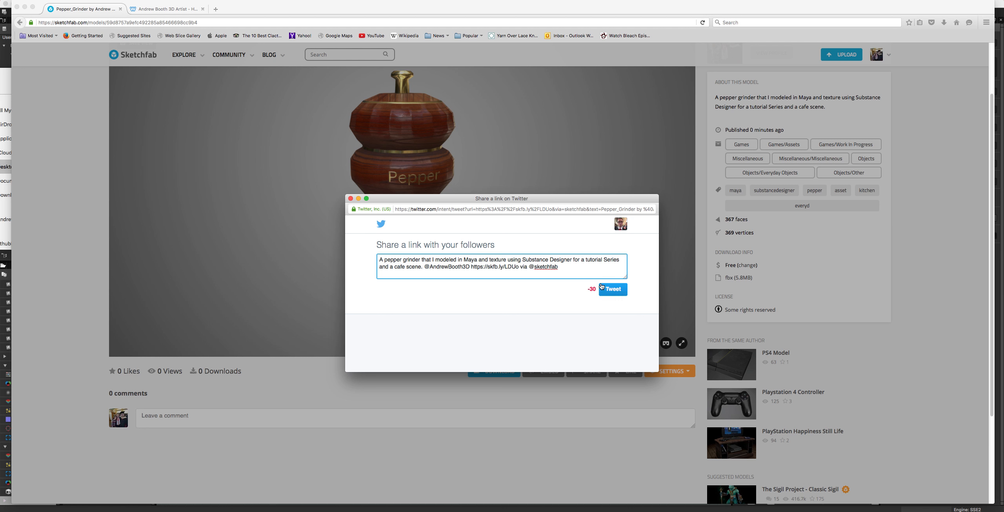
left_click_drag(561, 267, 520, 267)
left_click(519, 266)
left_click_drag(570, 267, 526, 267)
key("BackSpace")
left_click_drag(470, 266, 429, 264)
key("BackSpace")
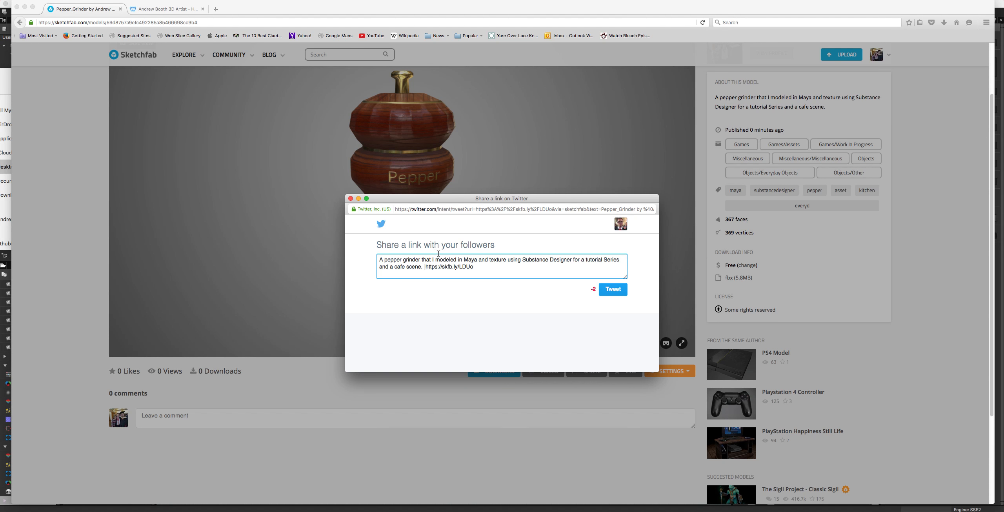
Step: Put a semicolon after "cafe scene" and make the tweet begin with "Pepper grinder" without the leading "A"
key("BackSpace")
key("BackSpace")
key("BackSpace")
type(".")
left_click_drag(388, 259, 363, 259)
type("P")
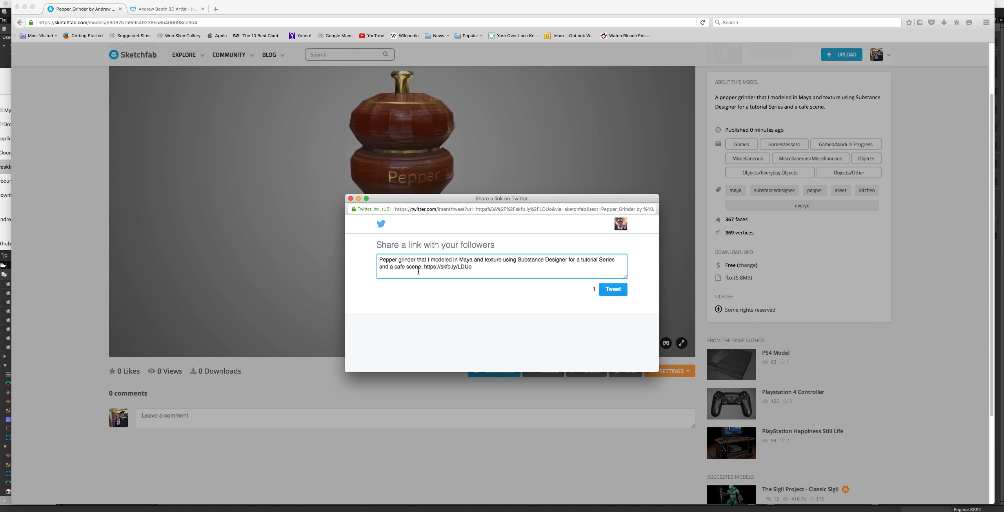
Step: Shorten the tweet by deleting "that I" before "modeled" and the word "and" between "Maya" and "texture"
key("BackSpace")
key("BackSpace")
key("BackSpace")
key("BackSpace")
key("BackSpace")
key("BackSpace")
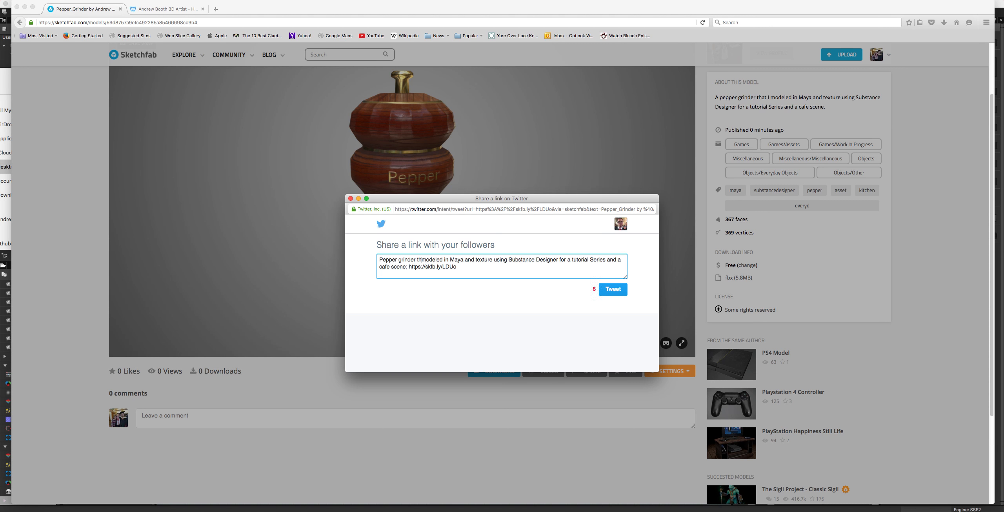
key("BackSpace")
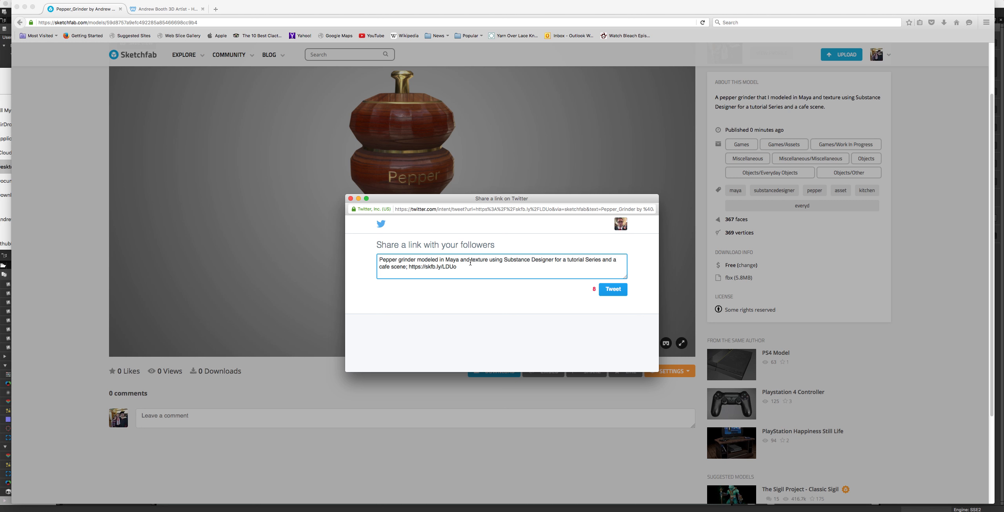
key("BackSpace")
key("BackSpace")
key("BackSpace")
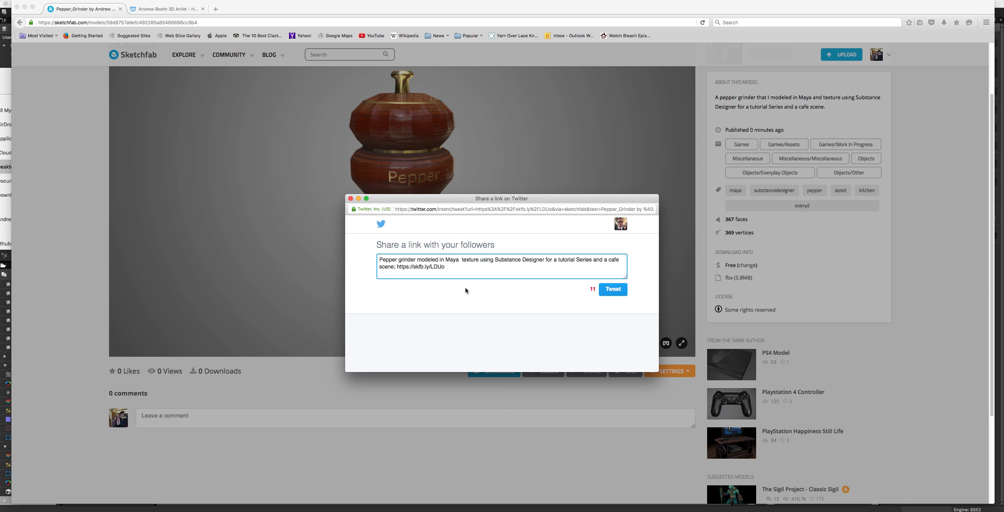